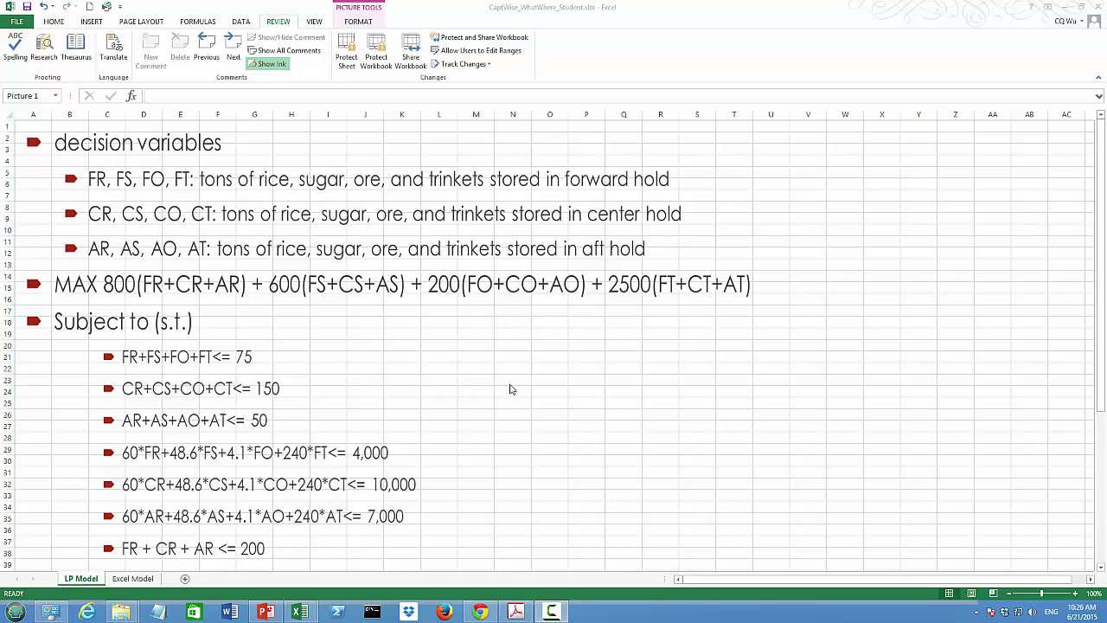
# - On the Excel Model sheet, highlight unit profits A7:A10, unit volumes B7:B10 and decision cells D7:F10
pyautogui.click(79, 582)
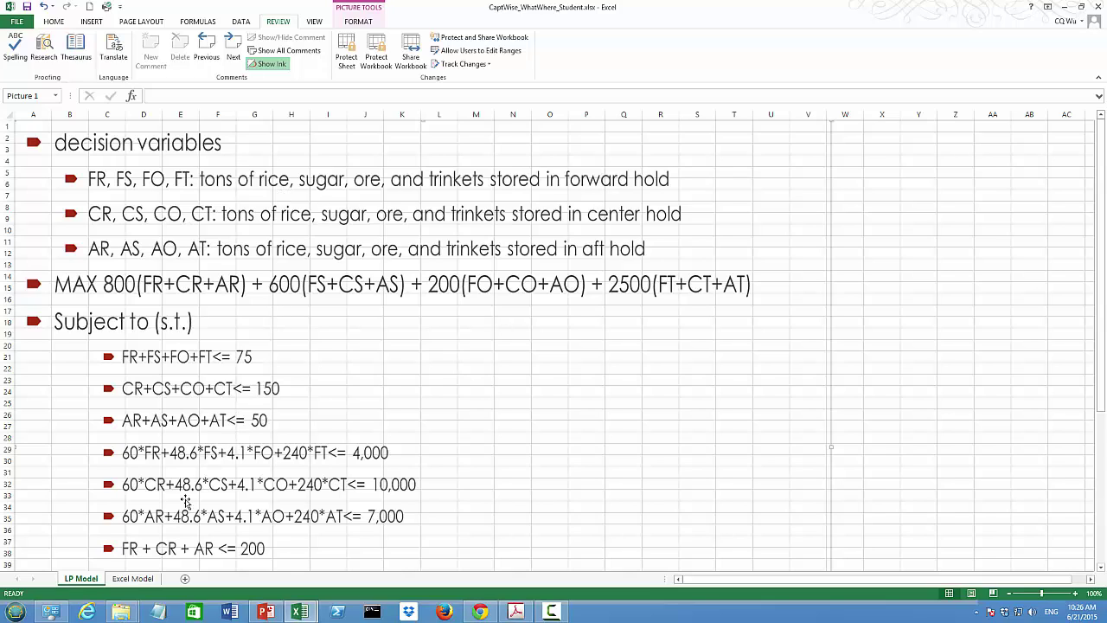
pyautogui.click(134, 579)
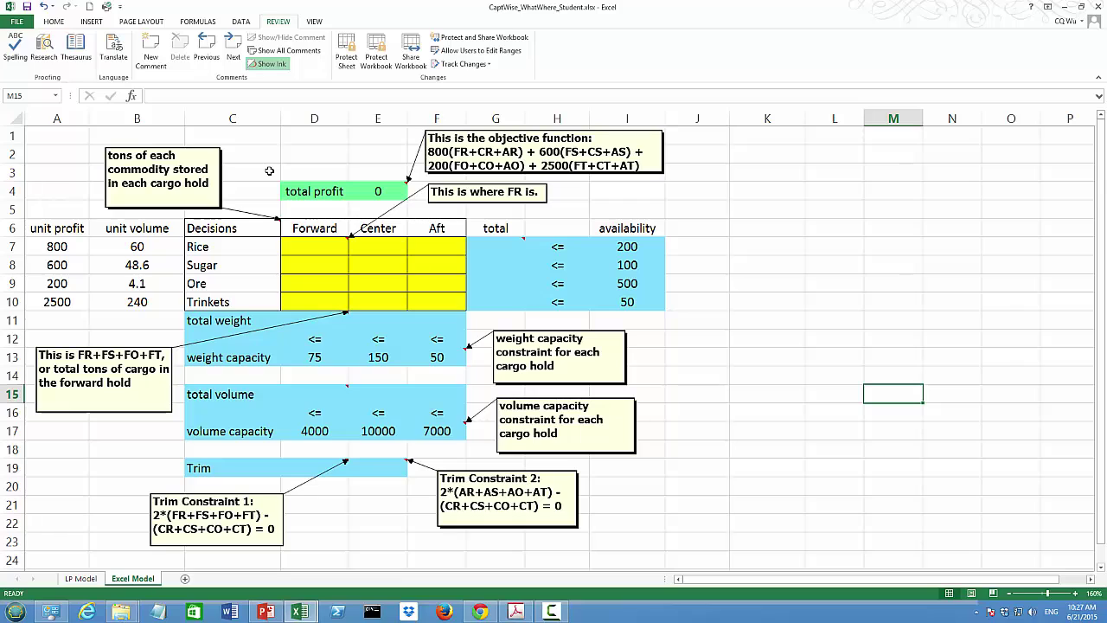
pyautogui.moveTo(57, 246); pyautogui.dragTo(56, 301)
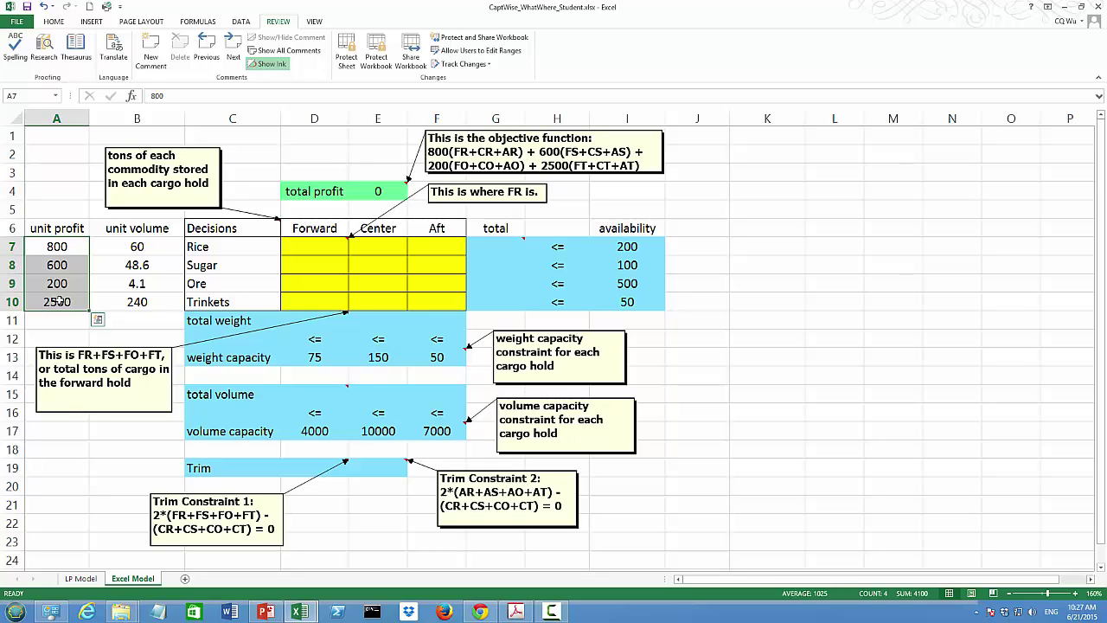
pyautogui.click(135, 244)
pyautogui.moveTo(135, 244); pyautogui.dragTo(137, 302)
pyautogui.moveTo(291, 246); pyautogui.dragTo(441, 302)
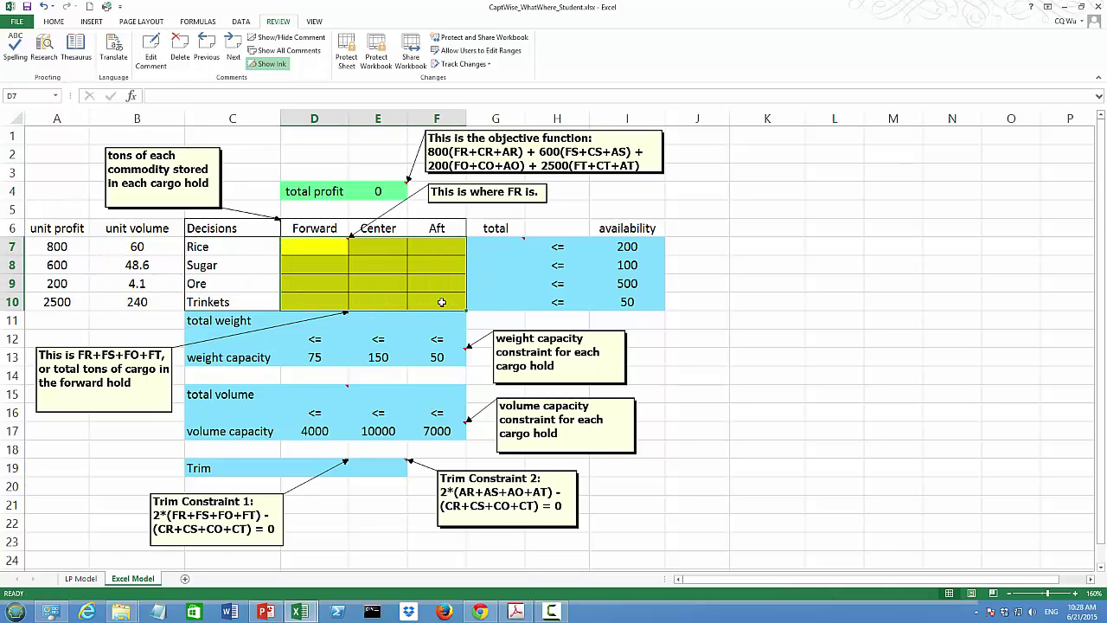
pyautogui.click(310, 246)
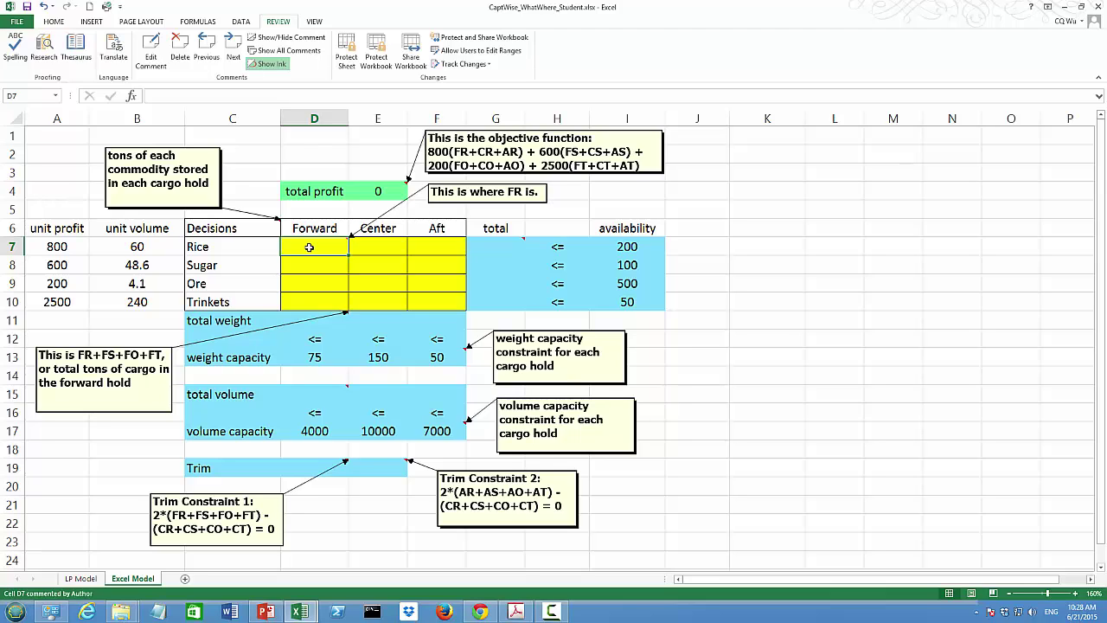
pyautogui.click(516, 265)
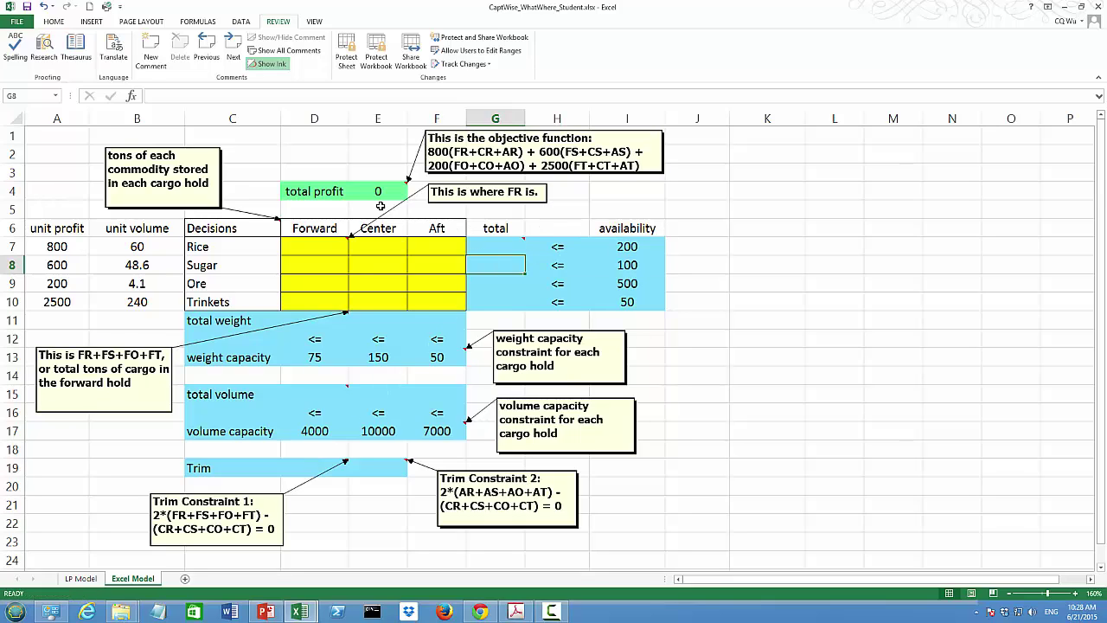
pyautogui.click(323, 193)
pyautogui.click(377, 192)
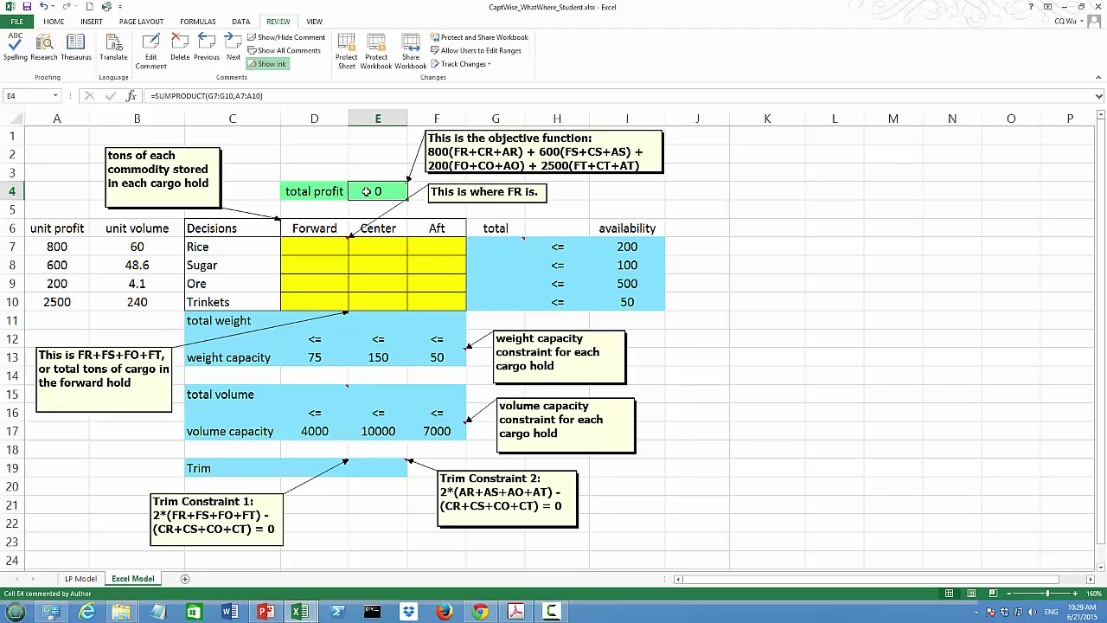
pyautogui.click(437, 246)
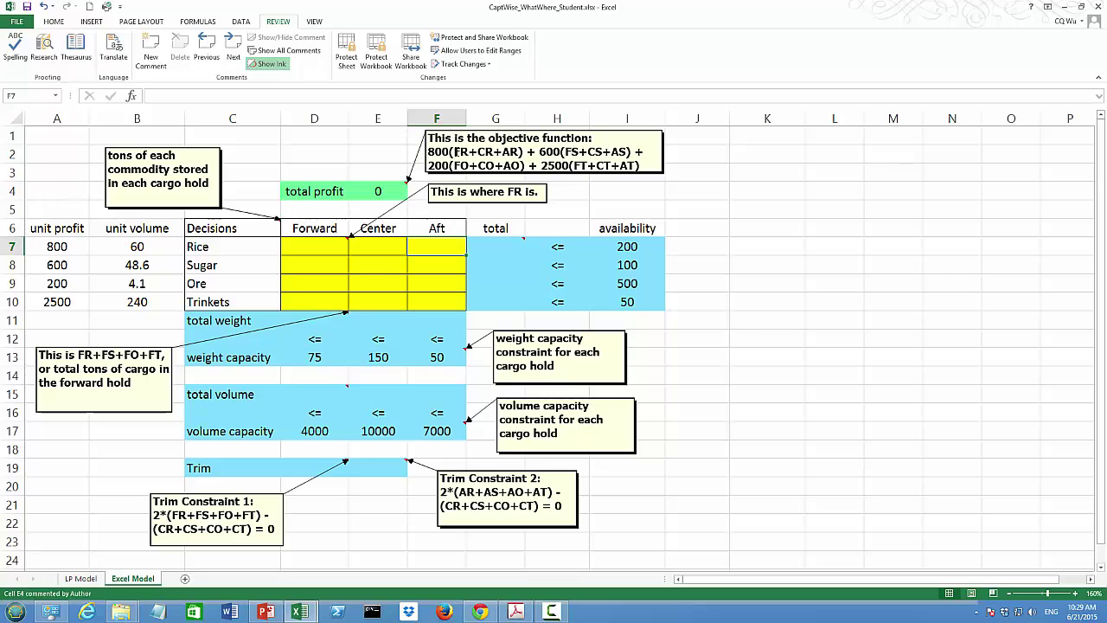
pyautogui.click(455, 151)
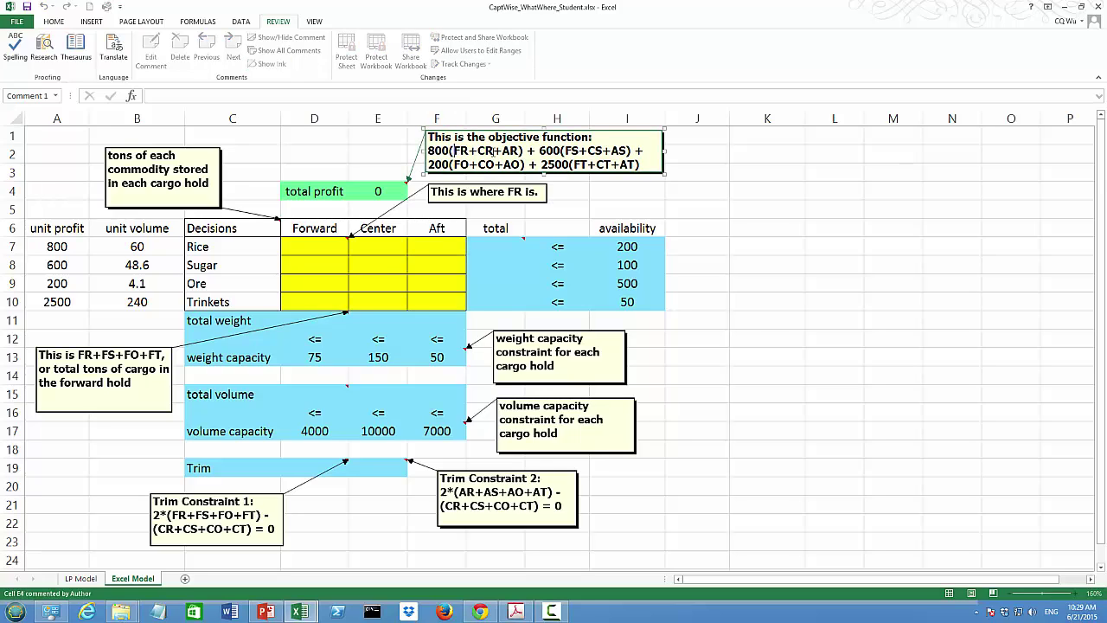
pyautogui.click(511, 151)
pyautogui.moveTo(564, 151); pyautogui.dragTo(621, 150)
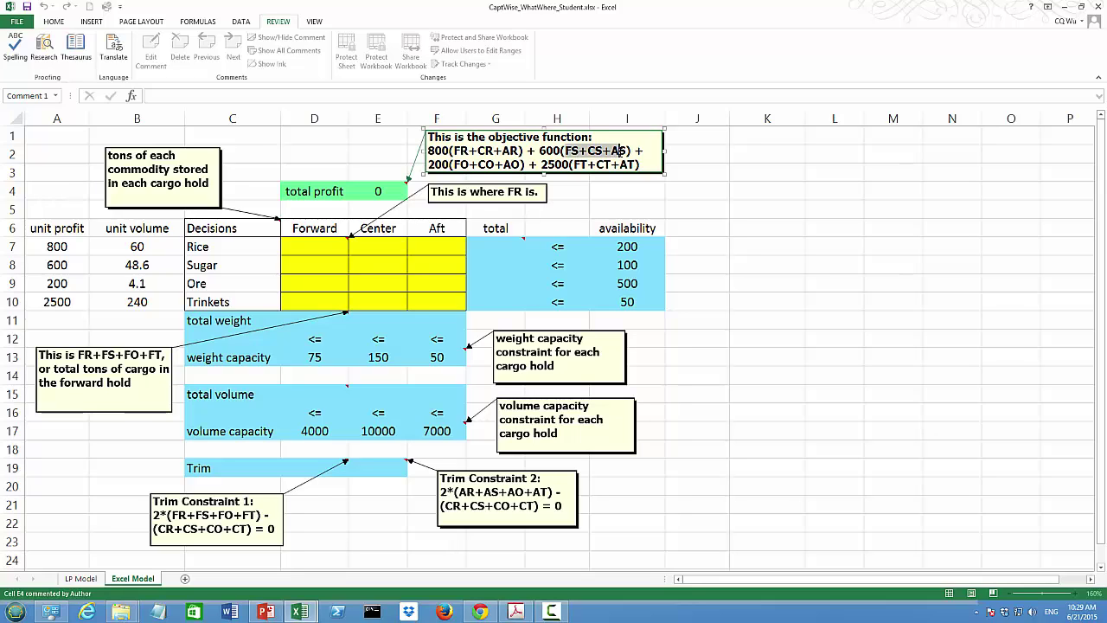
pyautogui.click(619, 150)
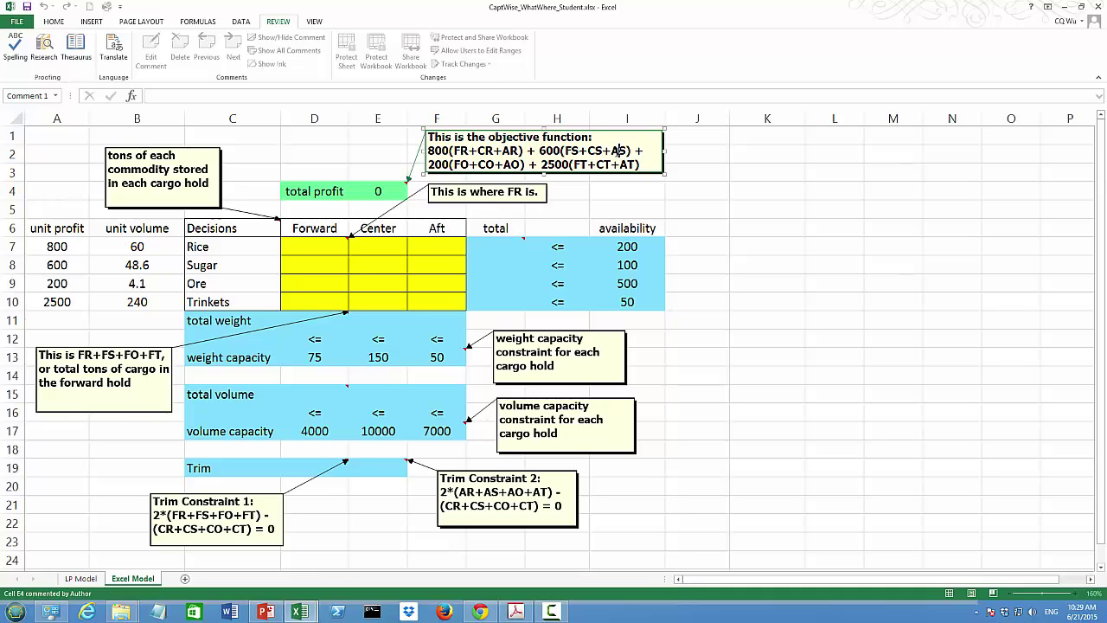
pyautogui.click(494, 248)
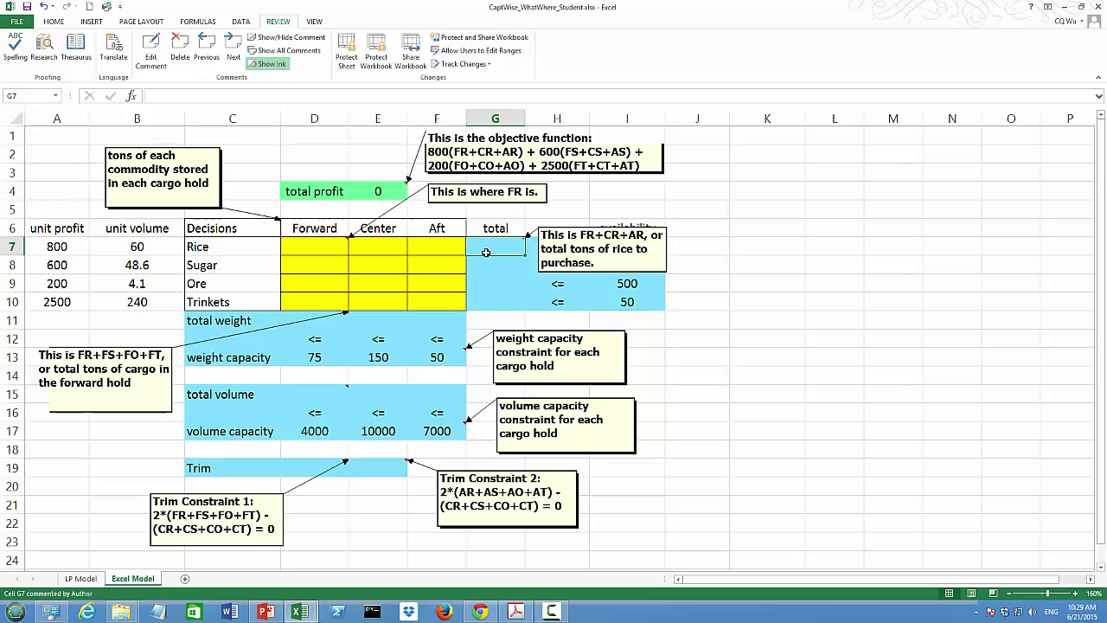
pyautogui.click(488, 268)
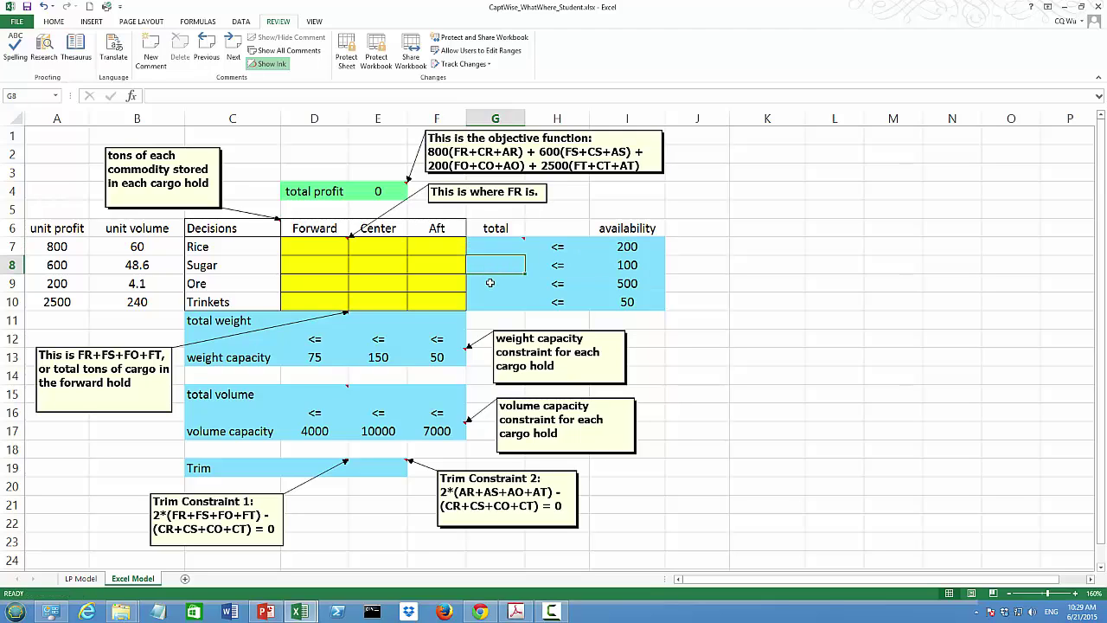
pyautogui.click(489, 283)
pyautogui.click(484, 301)
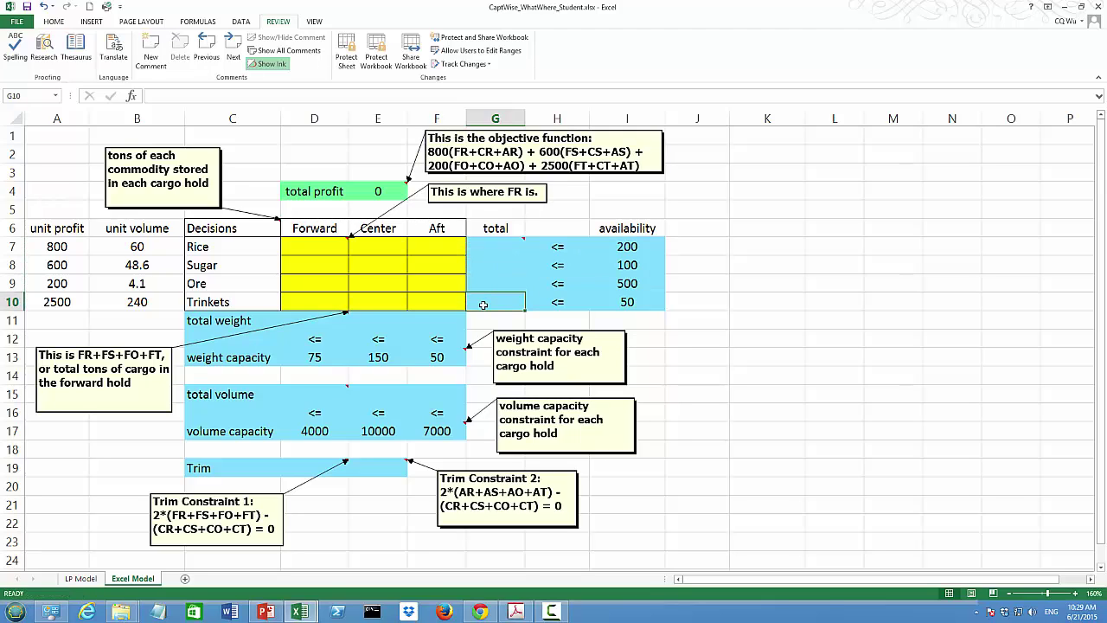
pyautogui.click(484, 246)
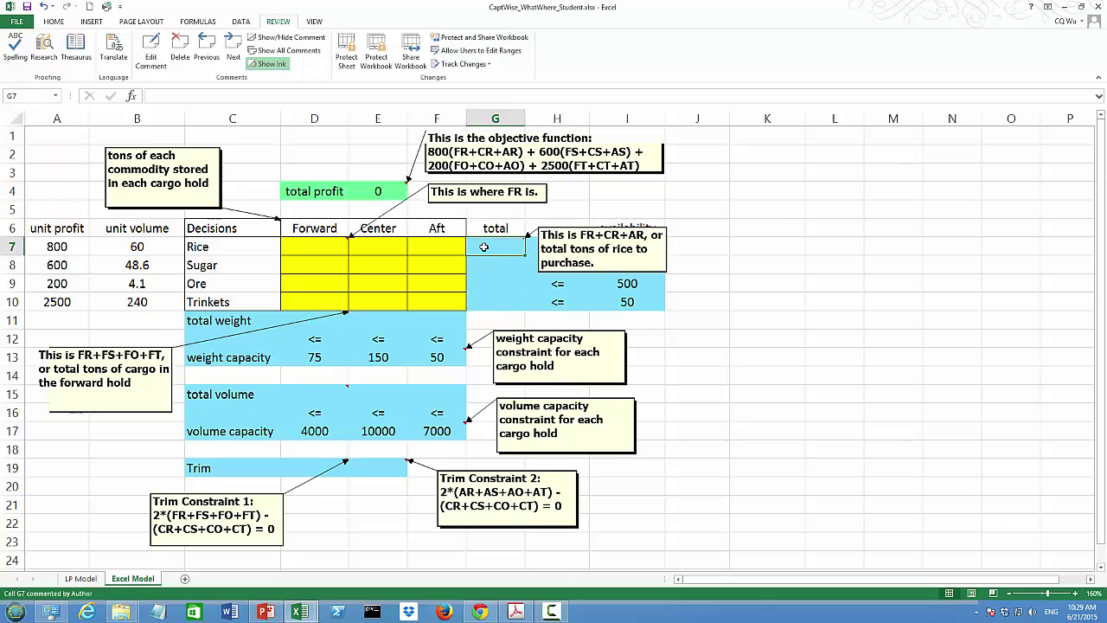
# - Enter =SUM(D7:F7) in G7 to total the rice tonnage across the three holds
pyautogui.write('=')
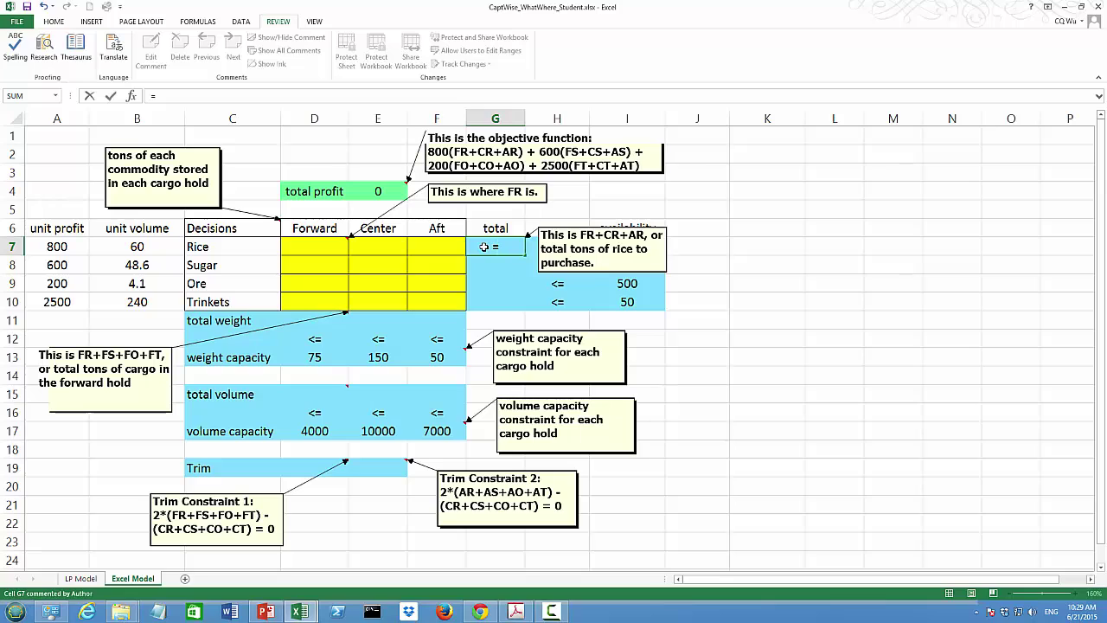
pyautogui.write('sum(')
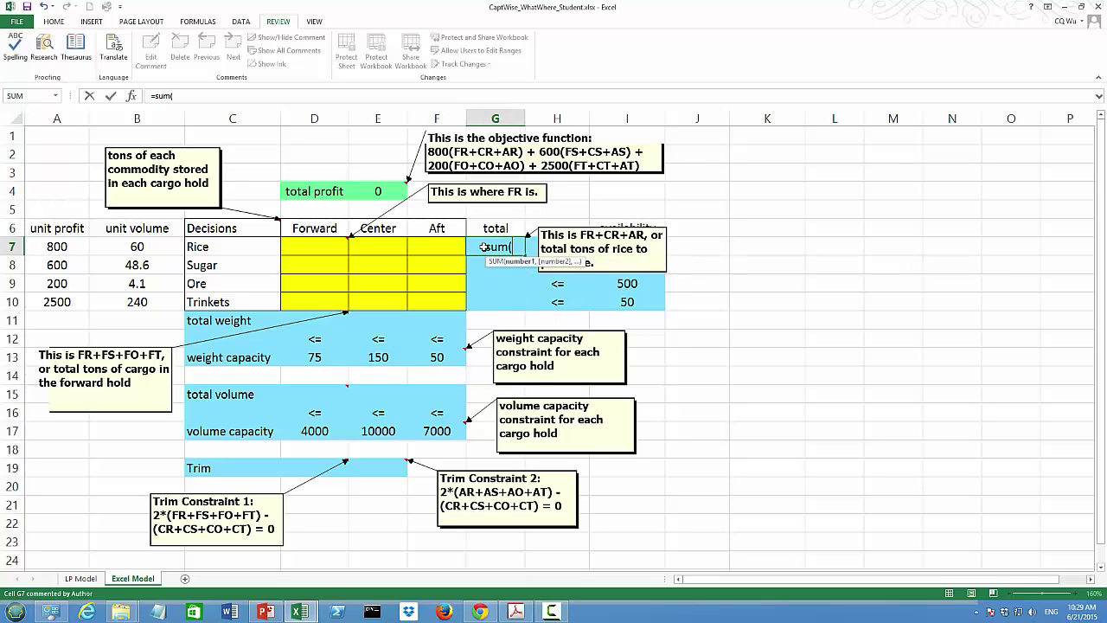
pyautogui.moveTo(309, 247); pyautogui.dragTo(424, 249)
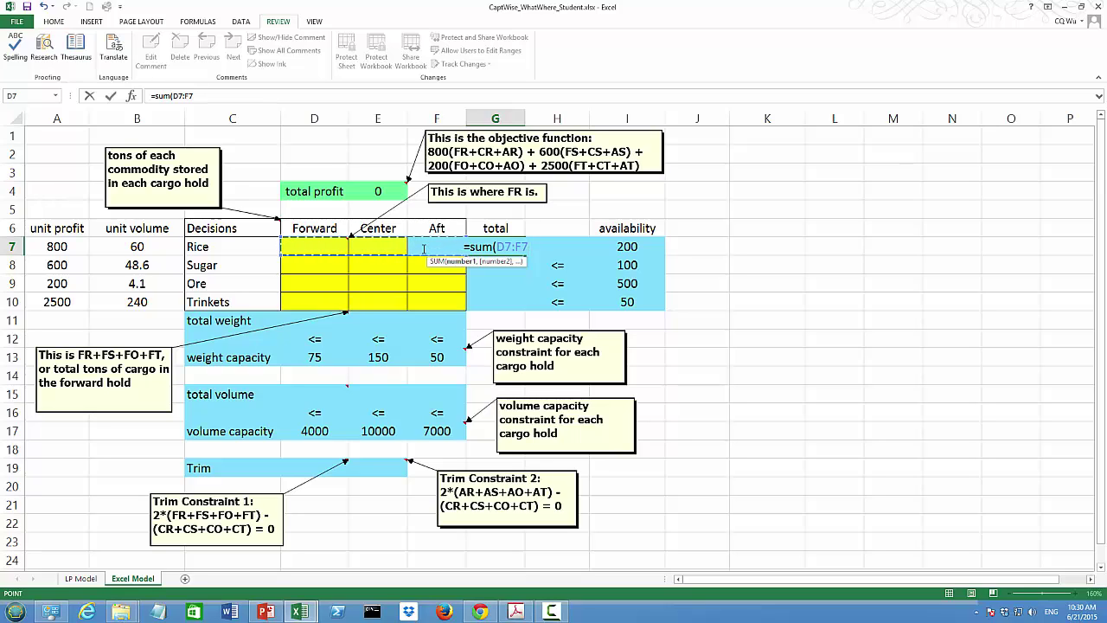
pyautogui.write(')')
pyautogui.press('Return')
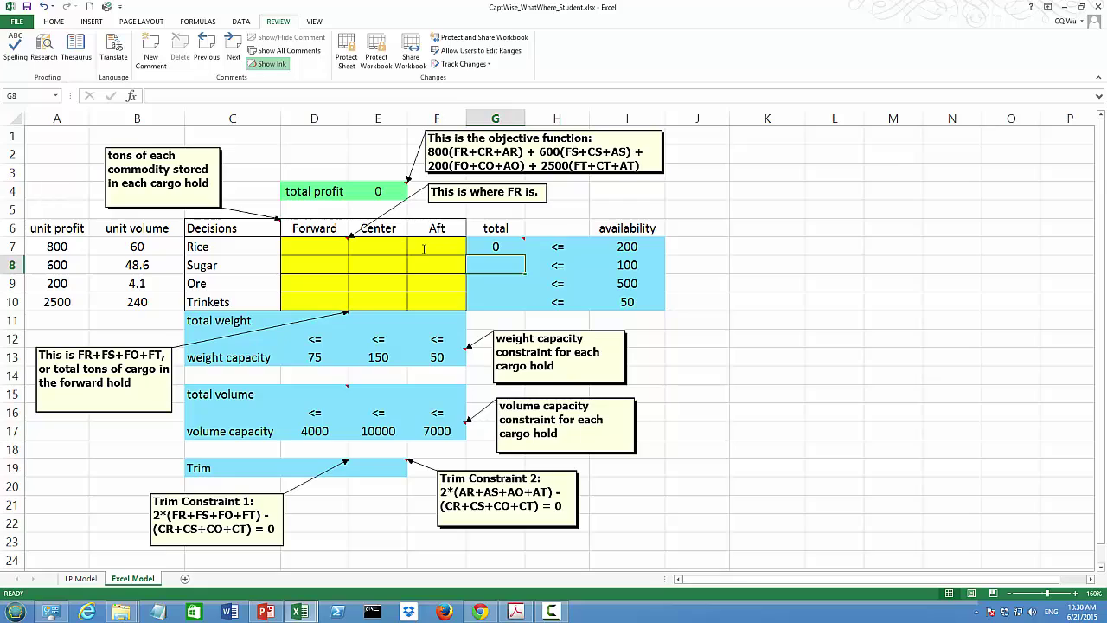
# - Fill the SUM formula down to G10 and verify the copied totals, including ore's =SUM(D9:F9)
pyautogui.click(510, 251)
pyautogui.moveTo(522, 256)
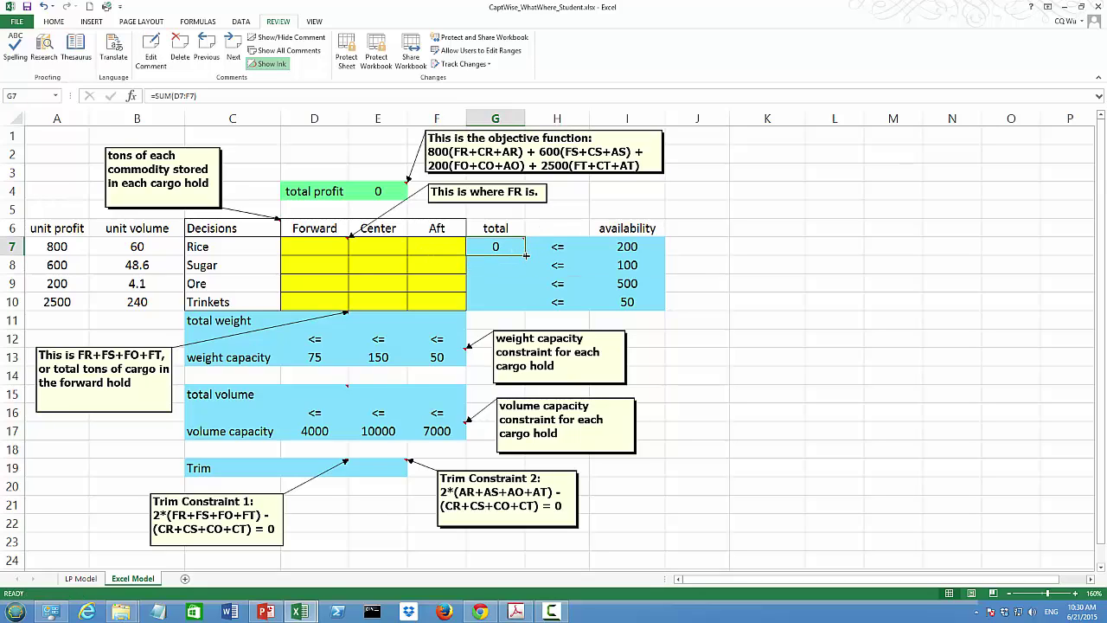
pyautogui.moveTo(525, 257); pyautogui.dragTo(525, 307)
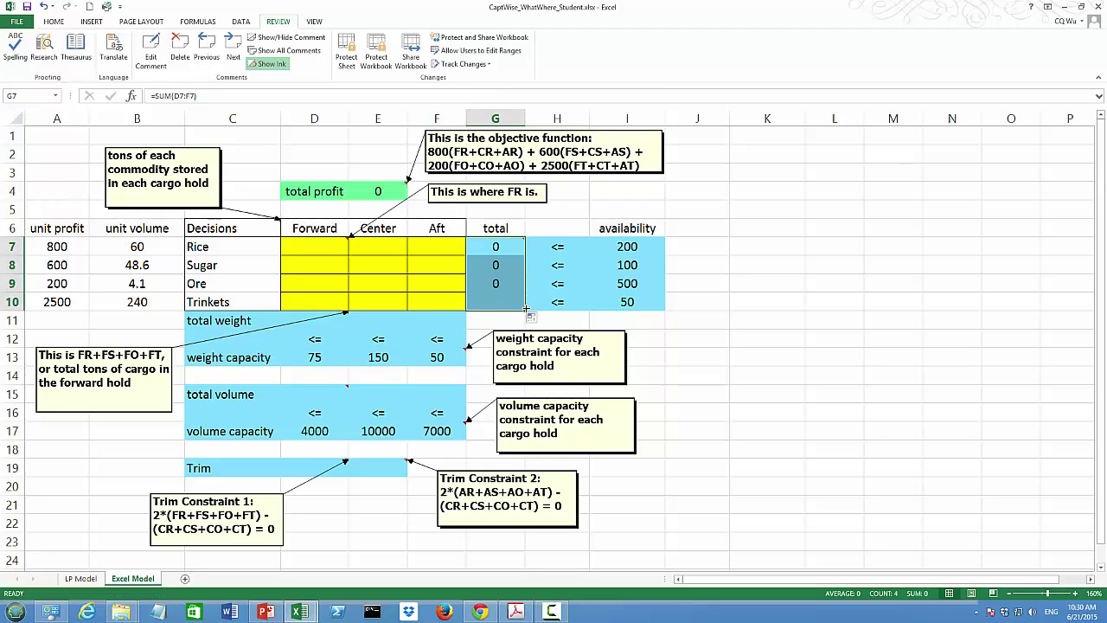
pyautogui.click(489, 263)
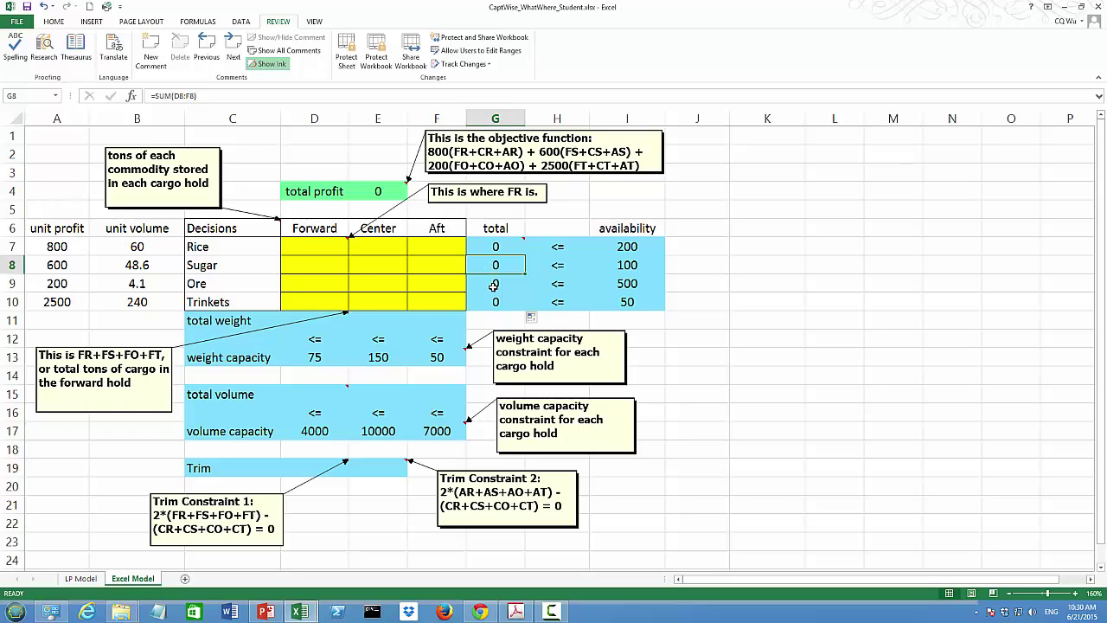
pyautogui.click(494, 284)
pyautogui.click(495, 302)
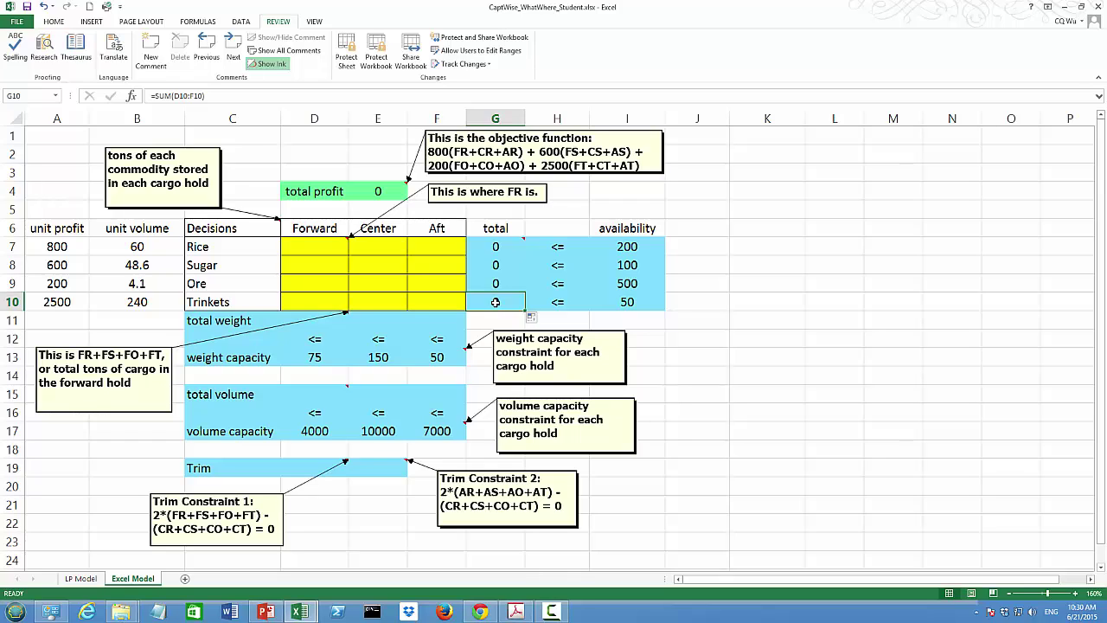
pyautogui.moveTo(493, 303); pyautogui.dragTo(486, 285)
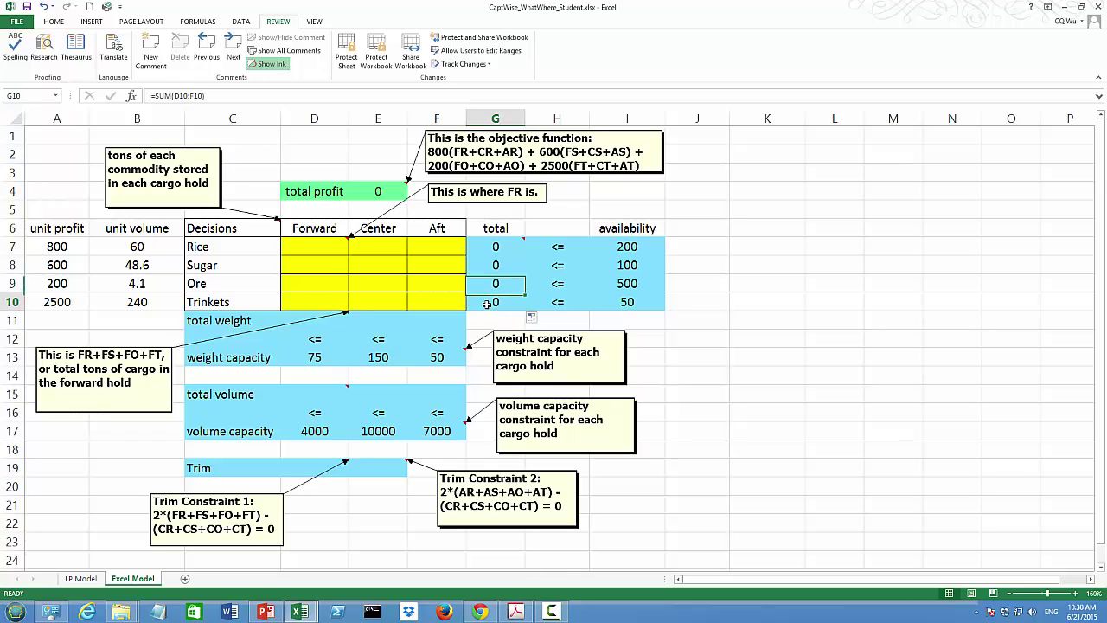
pyautogui.click(488, 283)
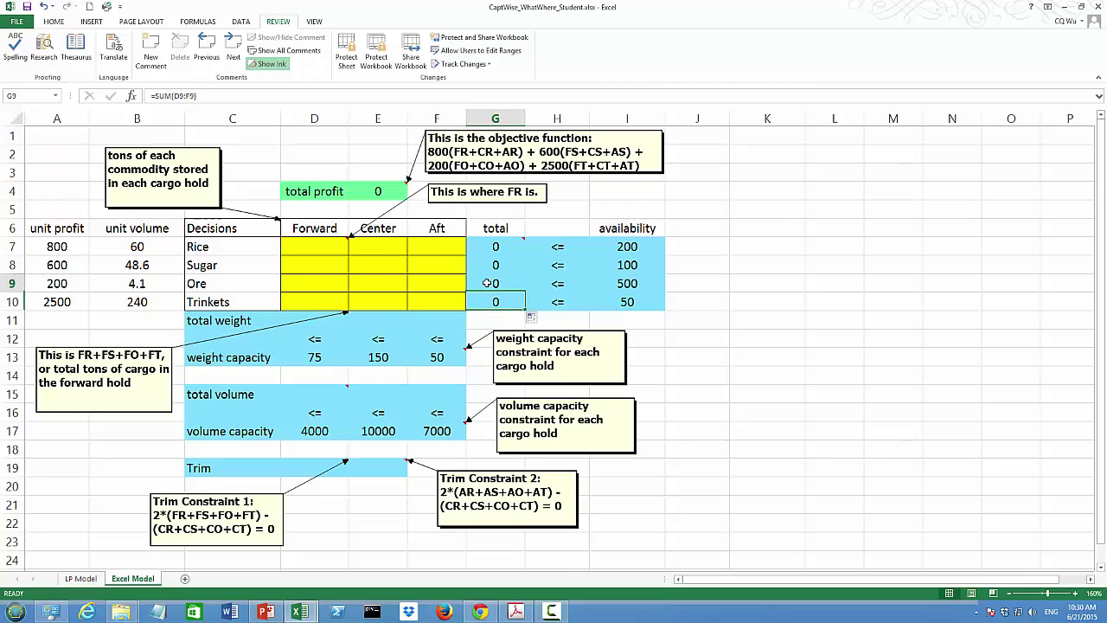
pyautogui.click(200, 96)
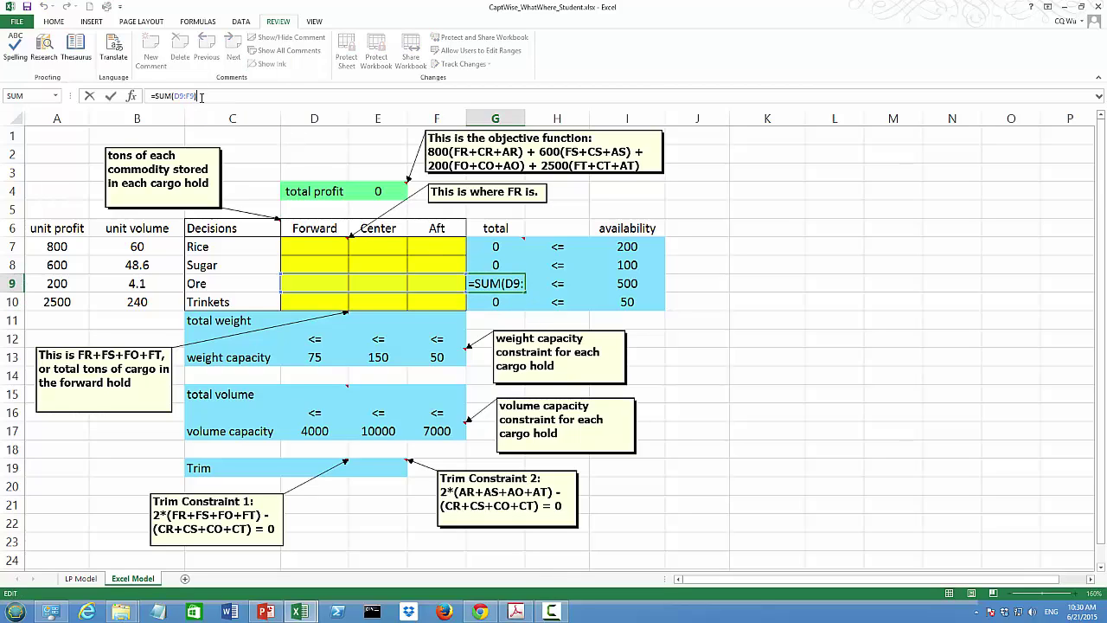
pyautogui.press('Escape')
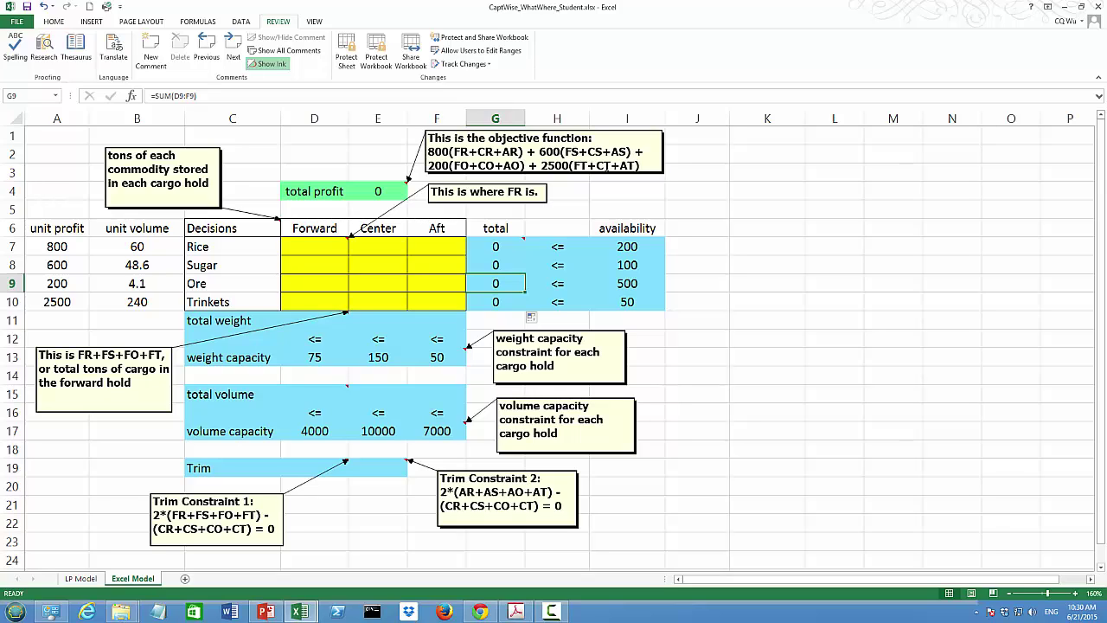
pyautogui.moveTo(497, 246)
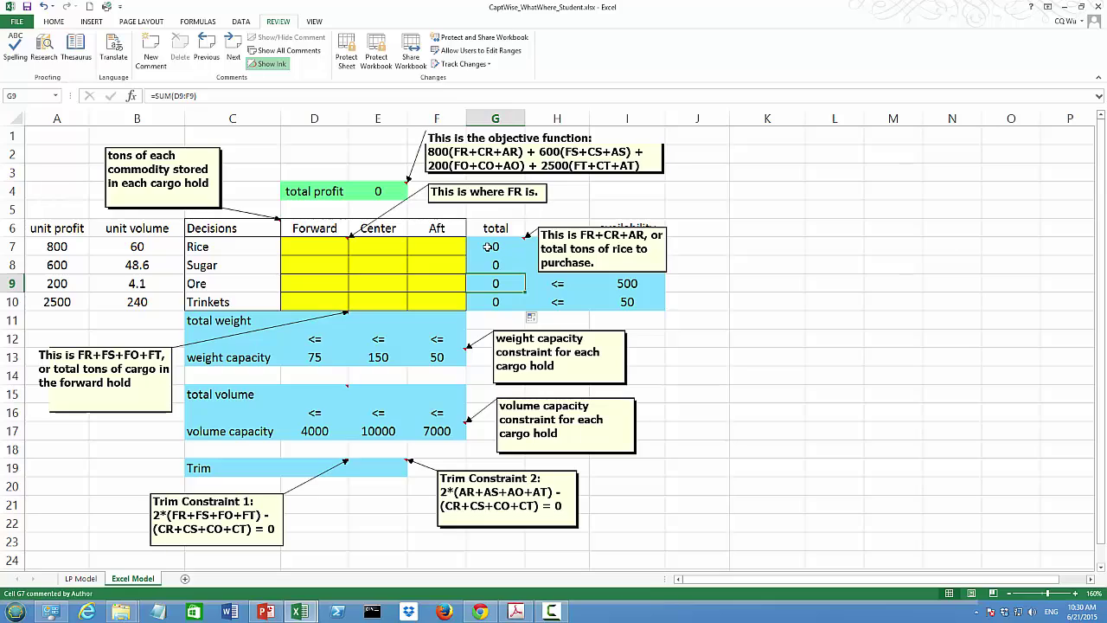
pyautogui.click(490, 247)
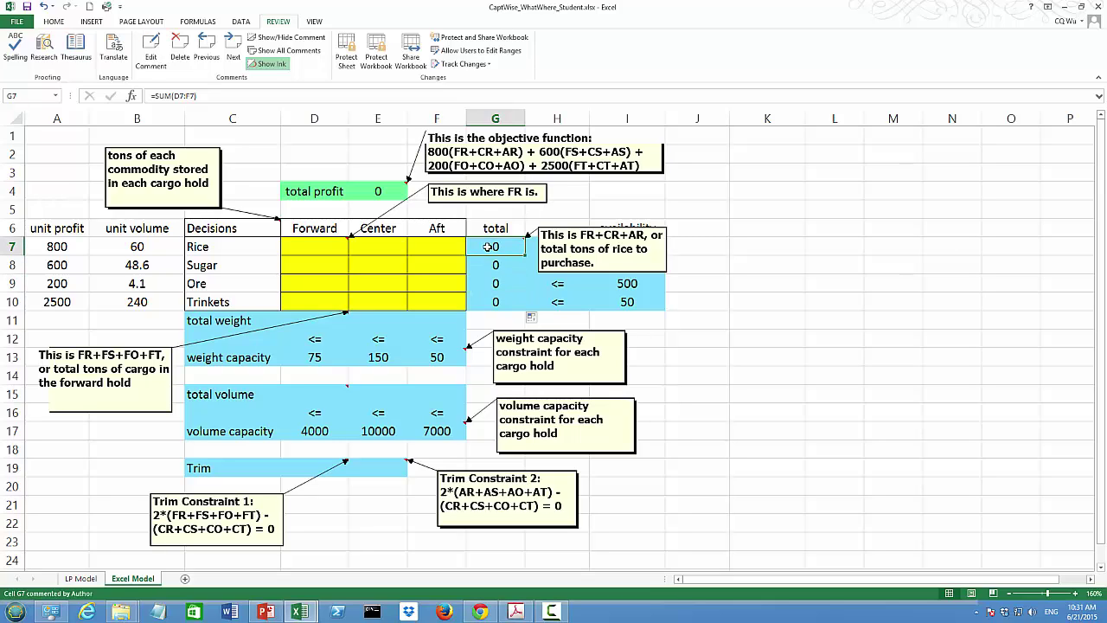
pyautogui.click(490, 300)
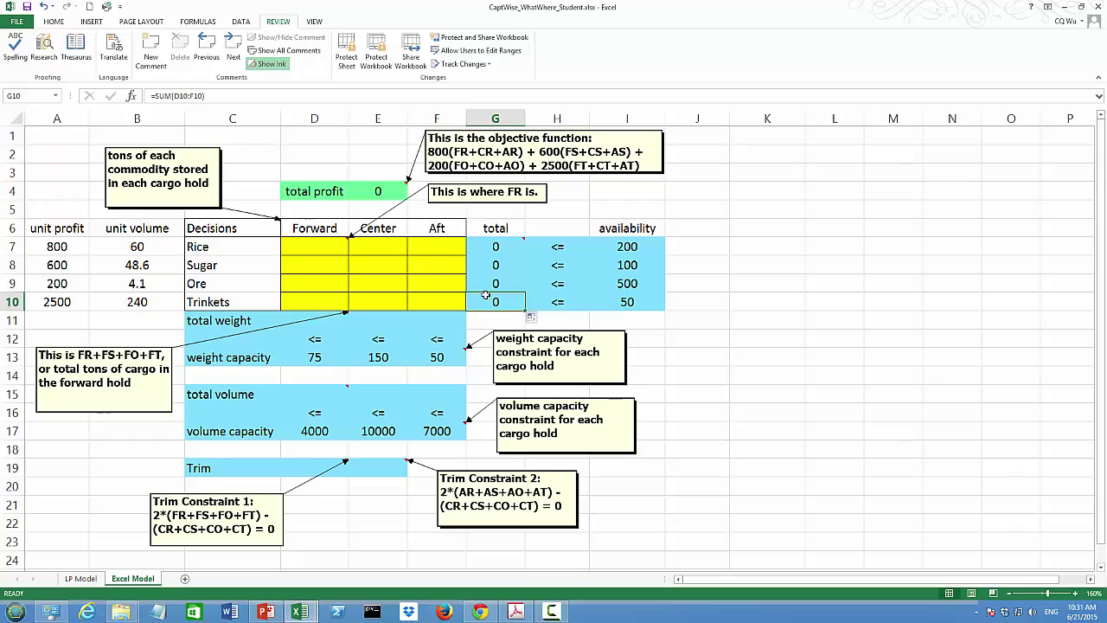
pyautogui.click(365, 192)
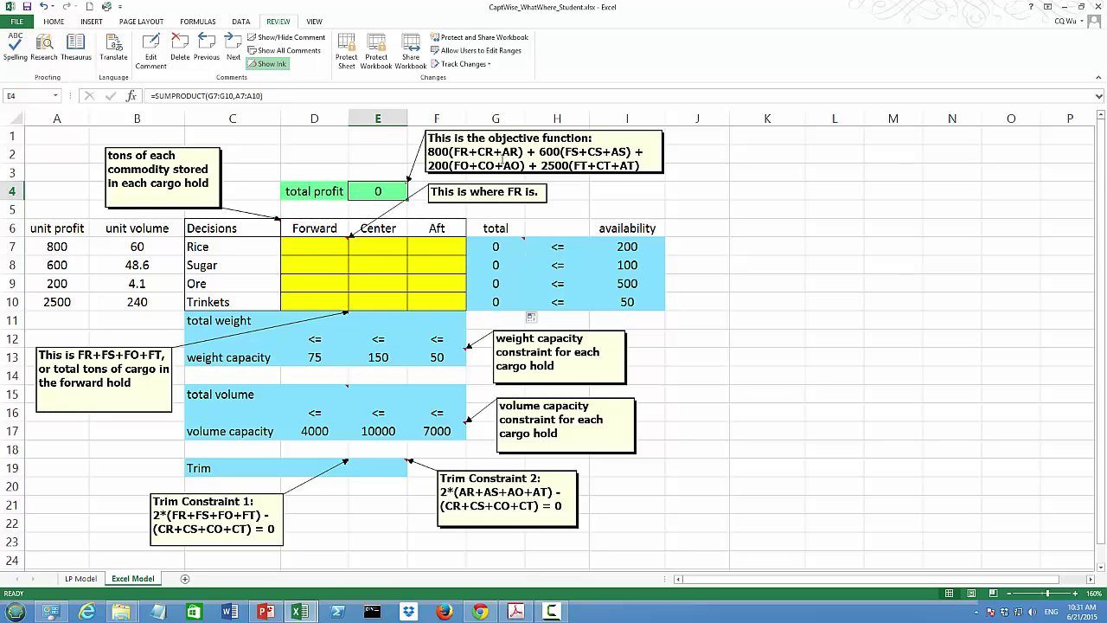
pyautogui.moveTo(491, 249)
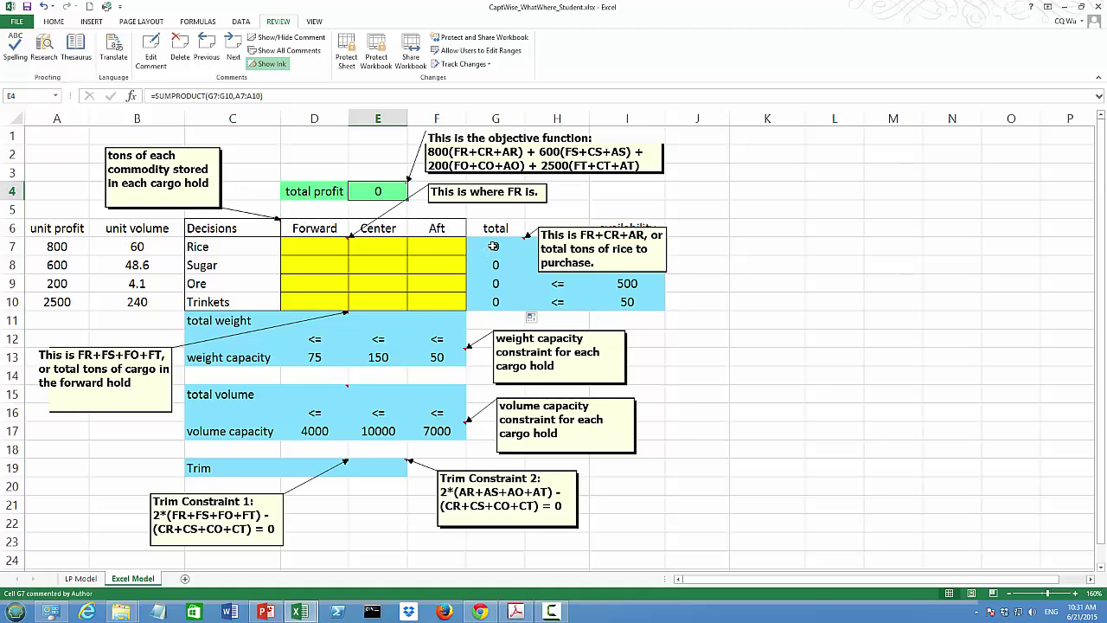
# - Replace E4's total profit formula with =SUMPRODUCT(A7:A10, G7:G10)
pyautogui.click(271, 98)
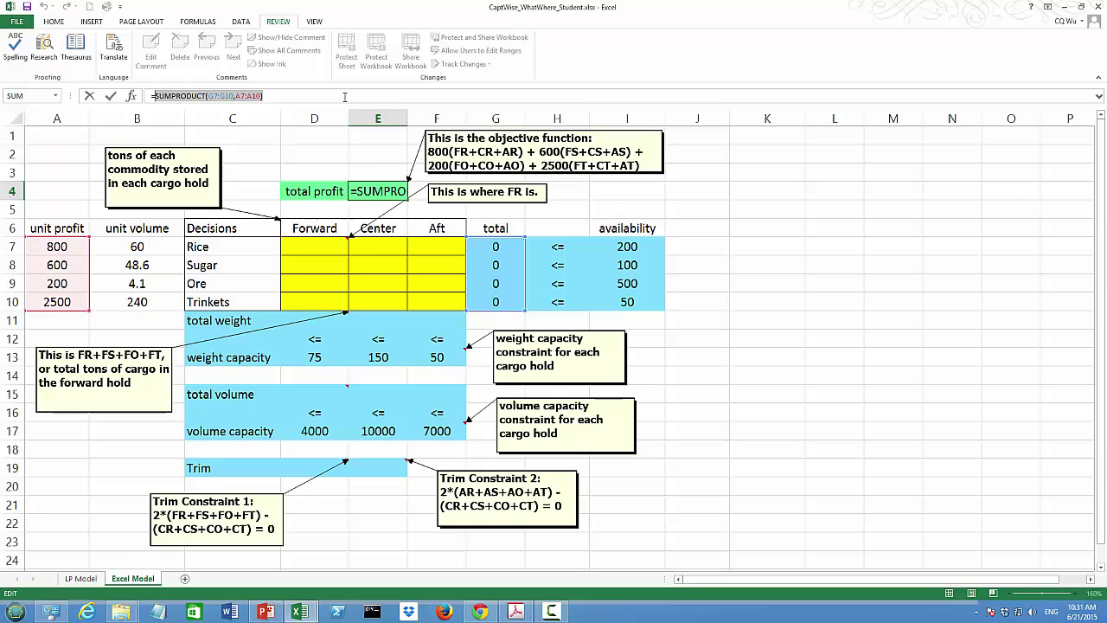
pyautogui.hotkey('ctrl', 'shift', 'End')
pyautogui.press('Delete')
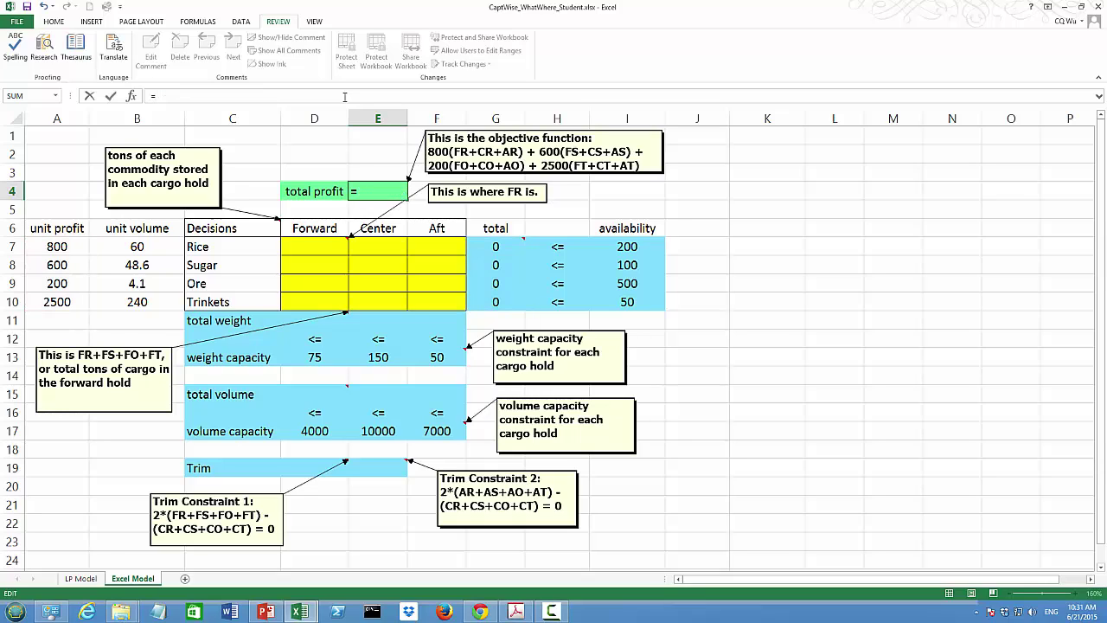
pyautogui.write('sum')
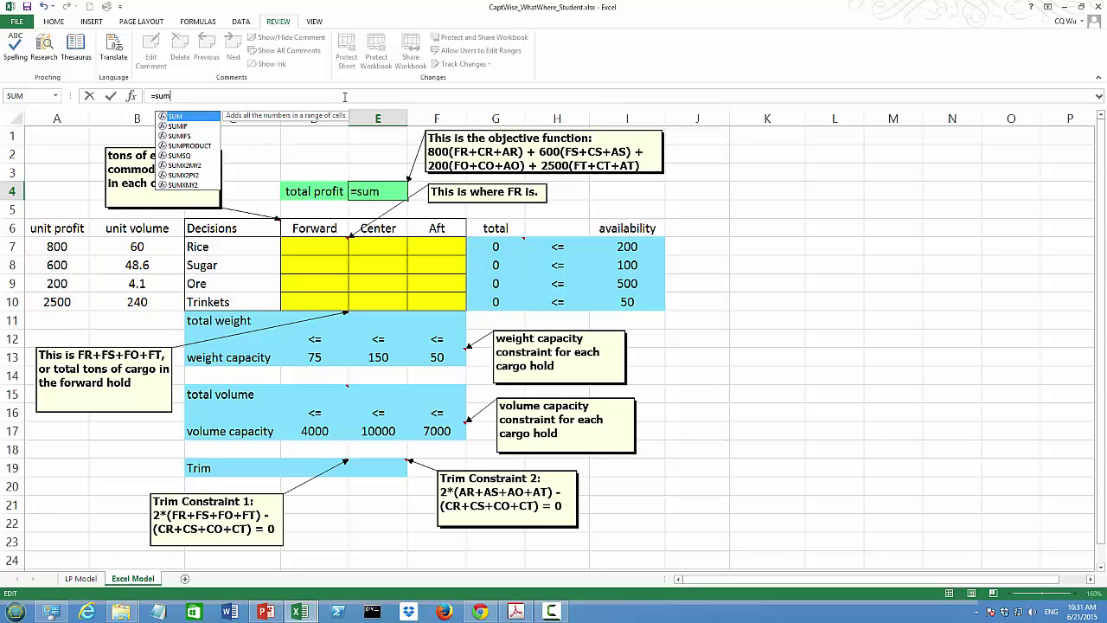
pyautogui.write('pro')
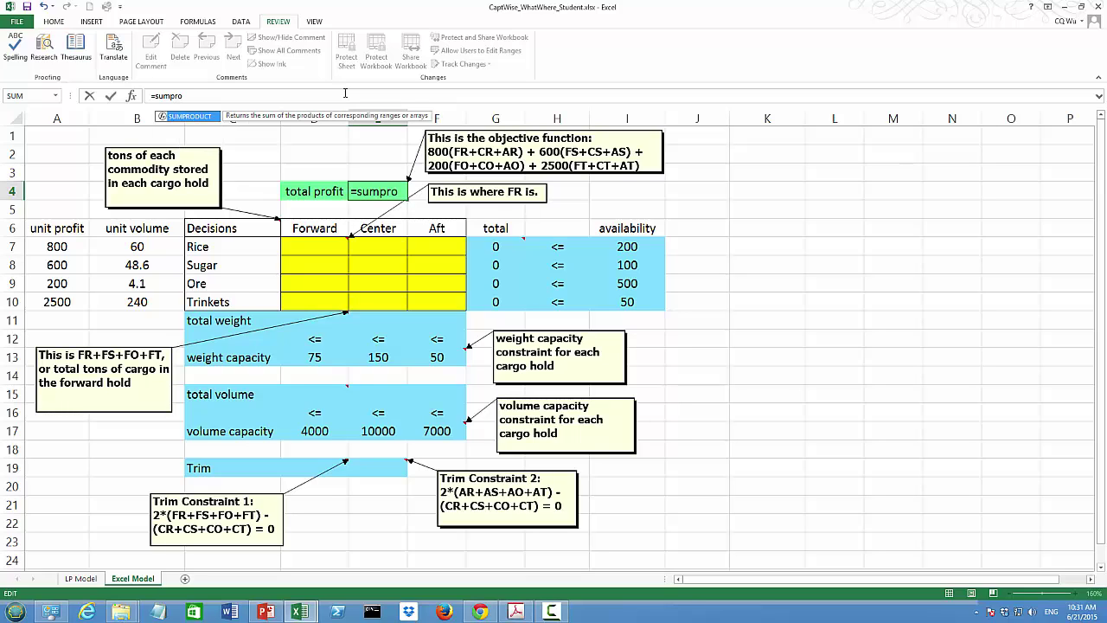
pyautogui.doubleClick(201, 120)
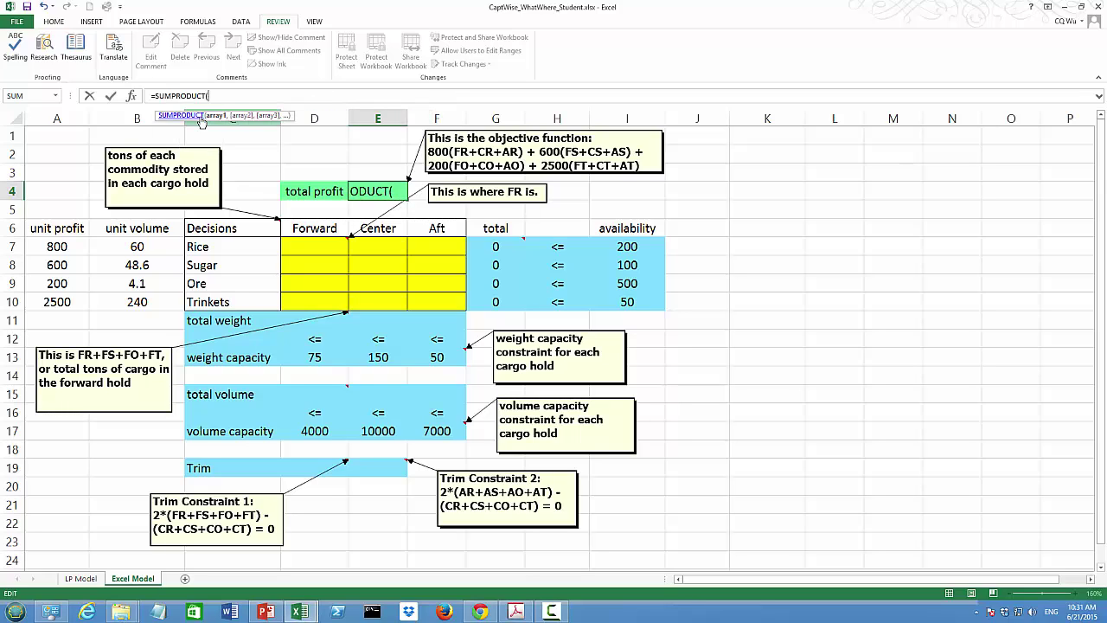
pyautogui.moveTo(498, 248)
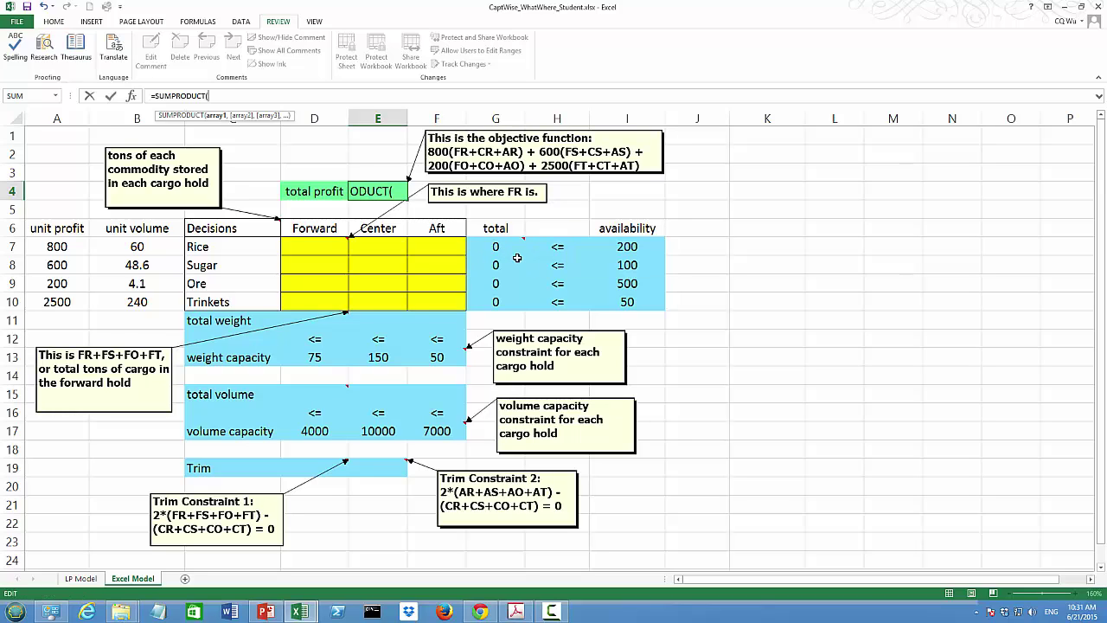
pyautogui.click(54, 246)
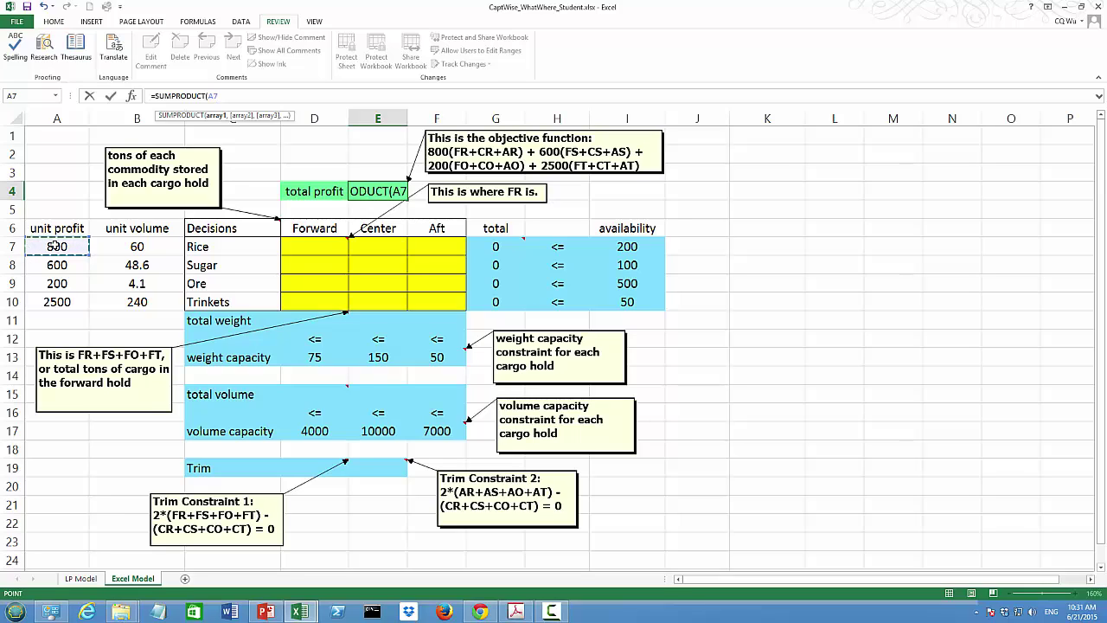
pyautogui.moveTo(54, 247); pyautogui.dragTo(54, 302)
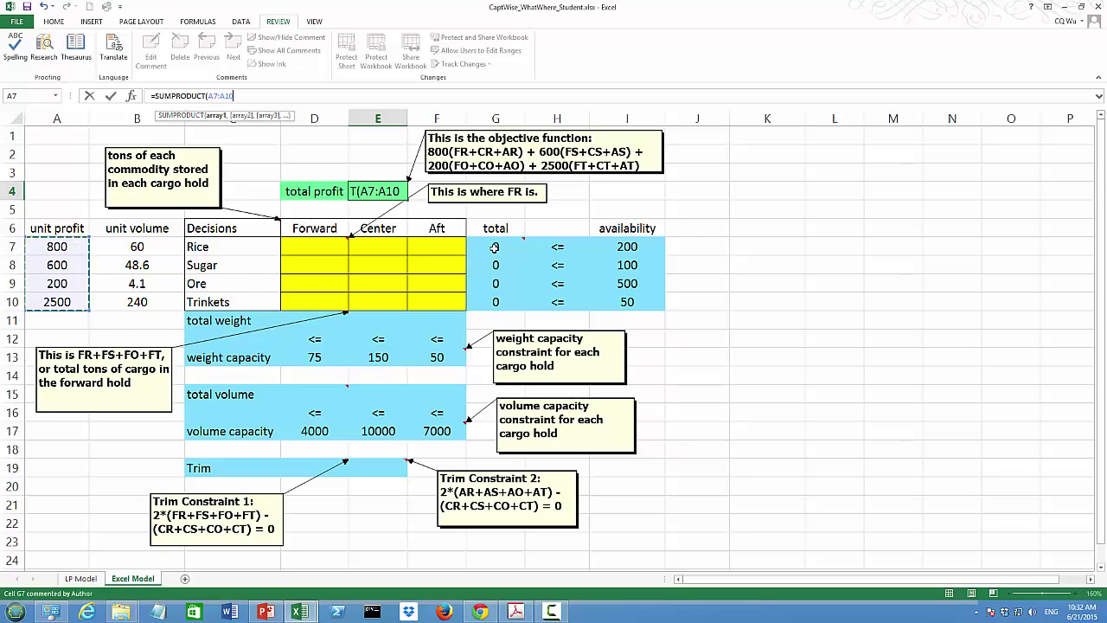
pyautogui.moveTo(493, 247)
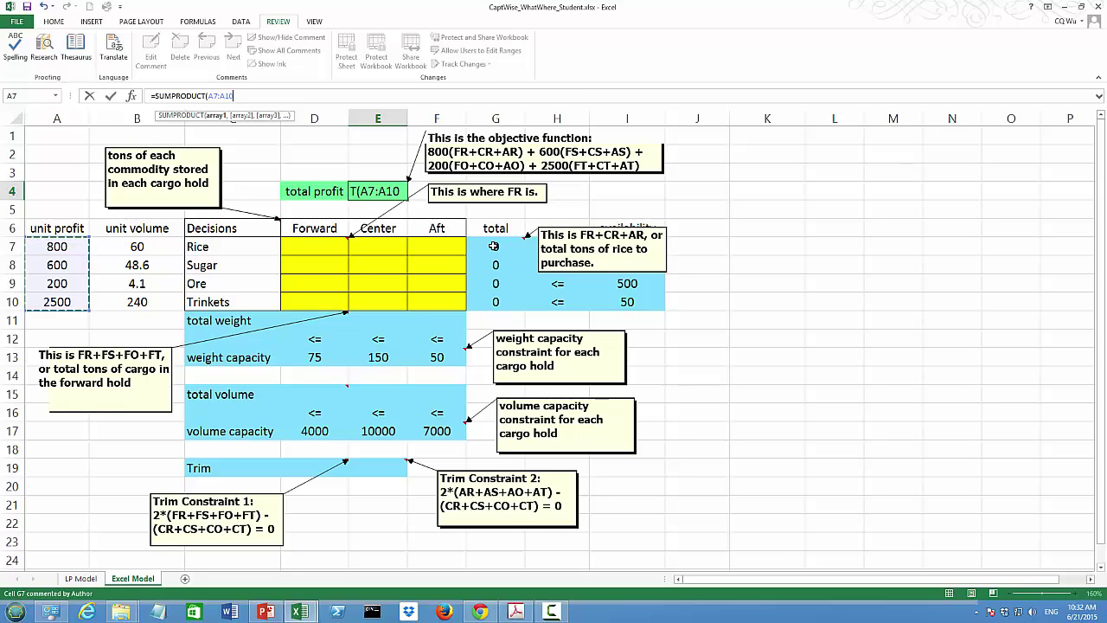
pyautogui.write(',')
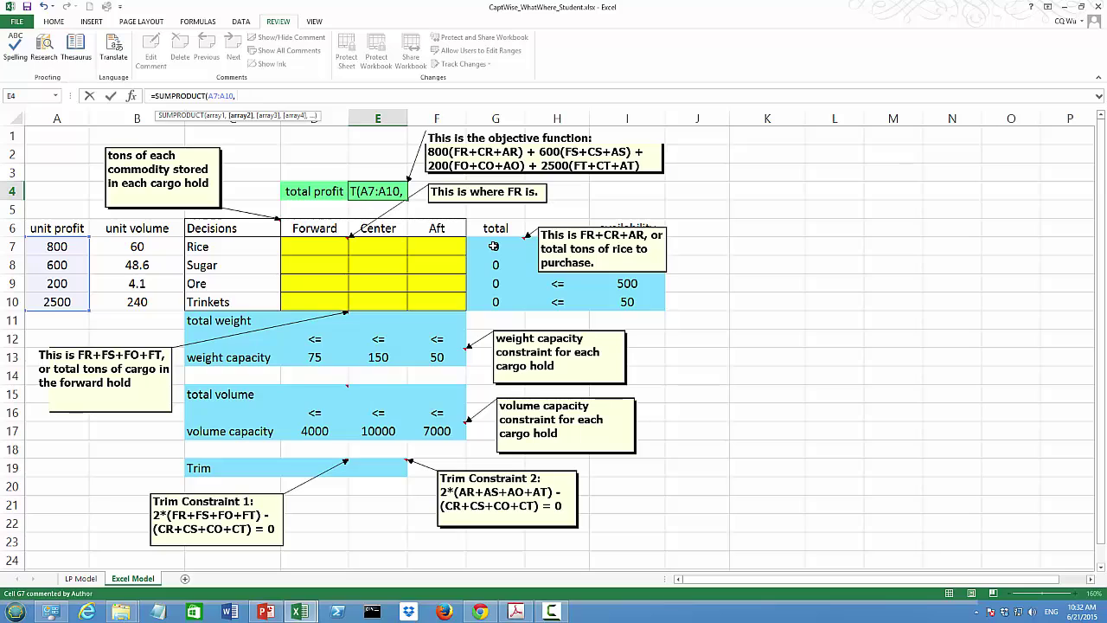
pyautogui.moveTo(493, 247); pyautogui.dragTo(491, 301)
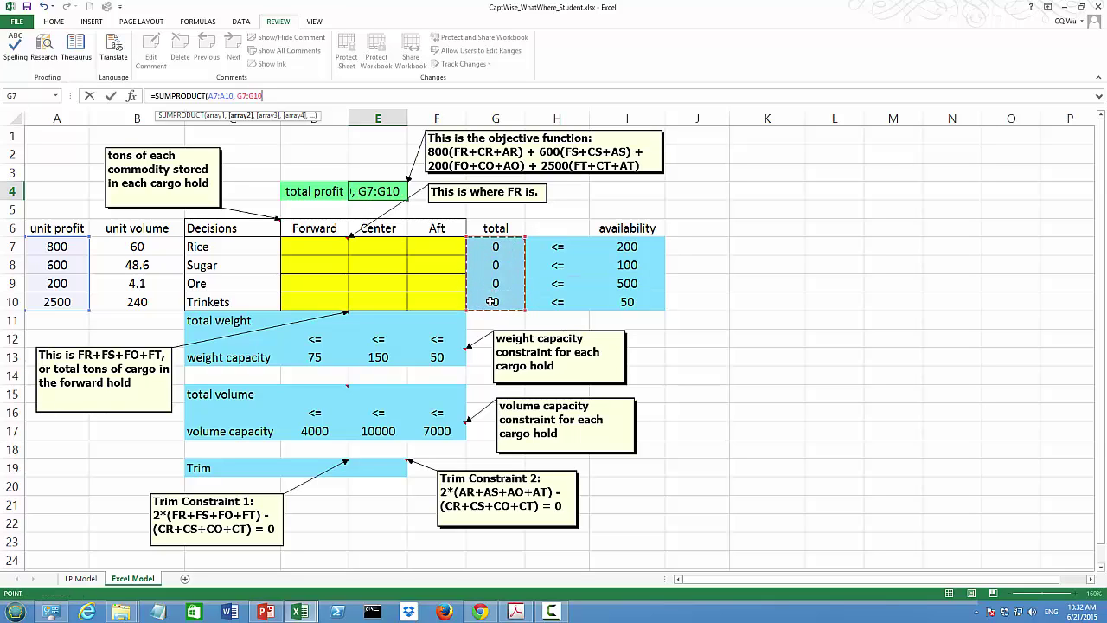
pyautogui.write(')')
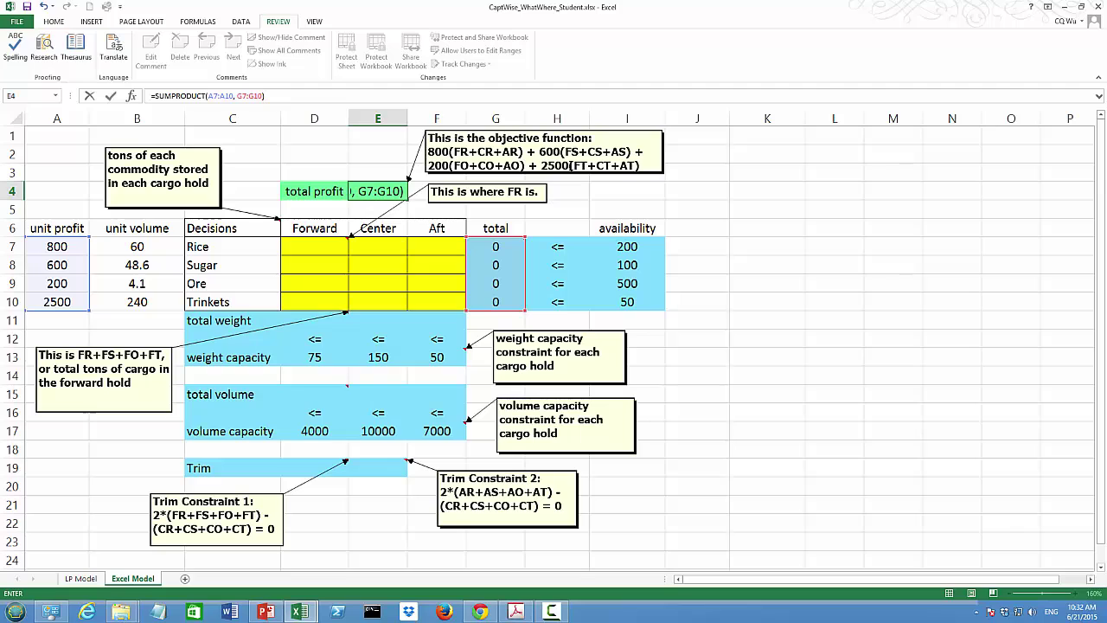
pyautogui.press('Return')
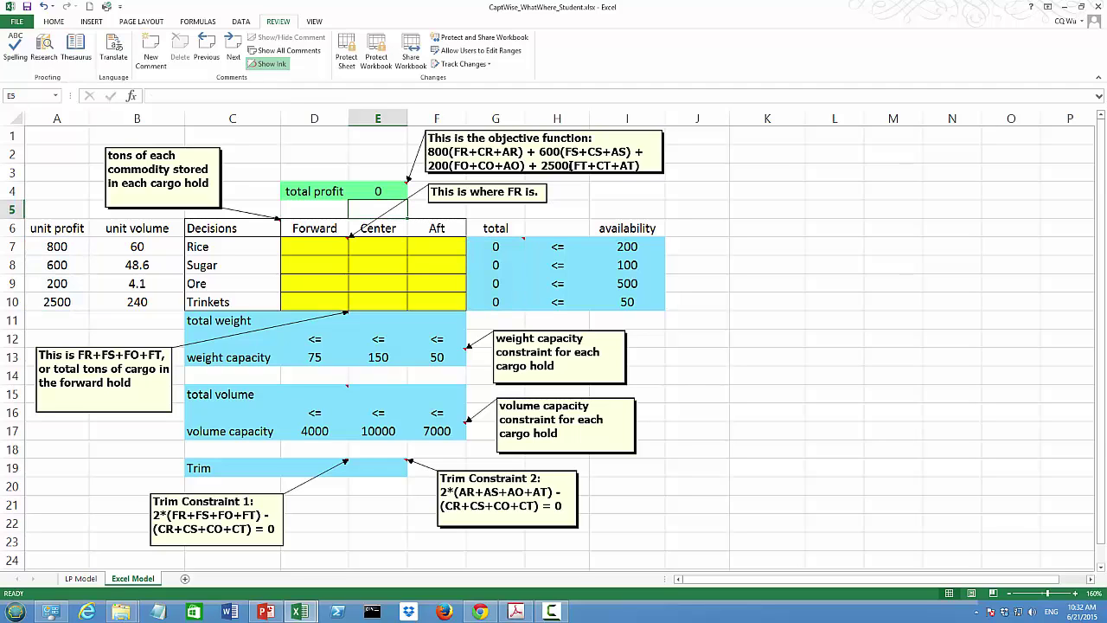
pyautogui.click(386, 191)
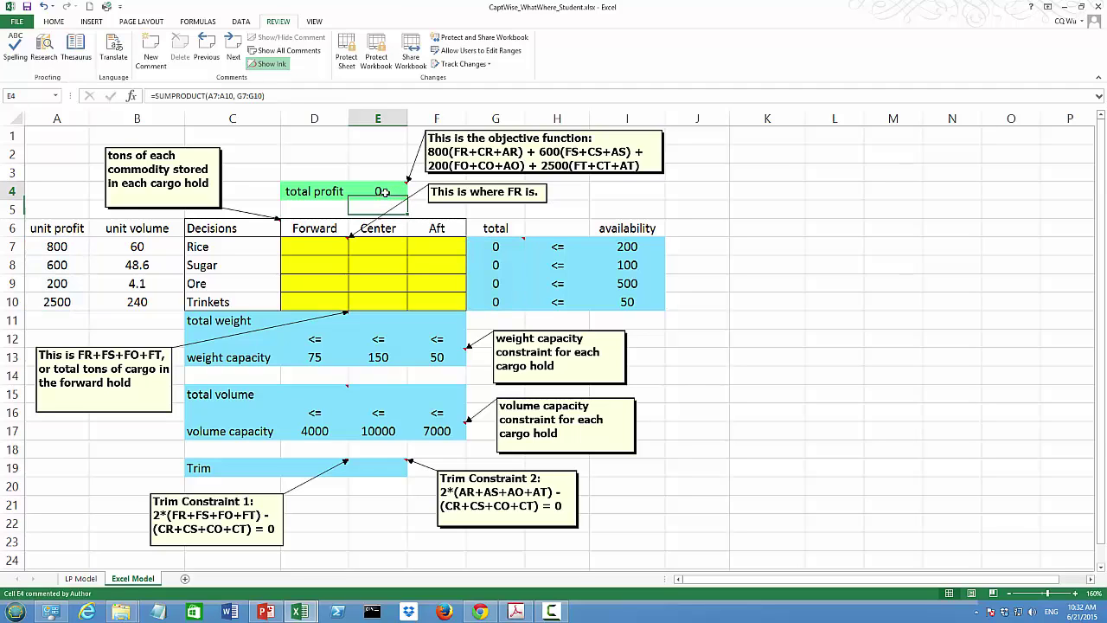
pyautogui.click(489, 268)
pyautogui.click(322, 246)
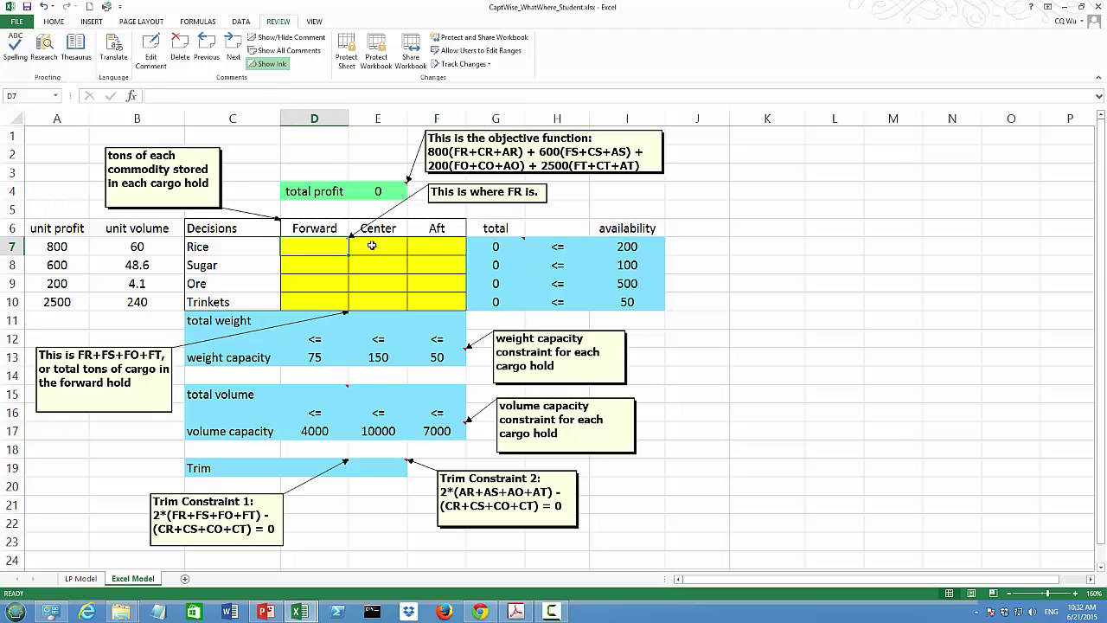
pyautogui.click(374, 247)
pyautogui.click(423, 249)
pyautogui.click(428, 264)
pyautogui.click(390, 265)
pyautogui.click(342, 265)
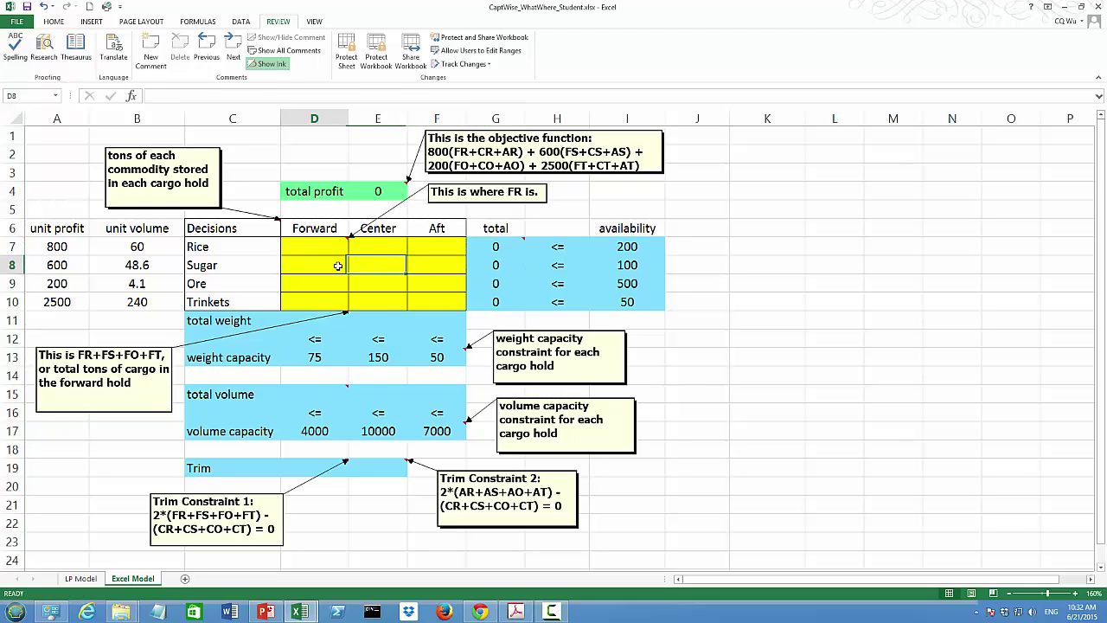
pyautogui.click(323, 282)
pyautogui.click(381, 284)
pyautogui.click(428, 287)
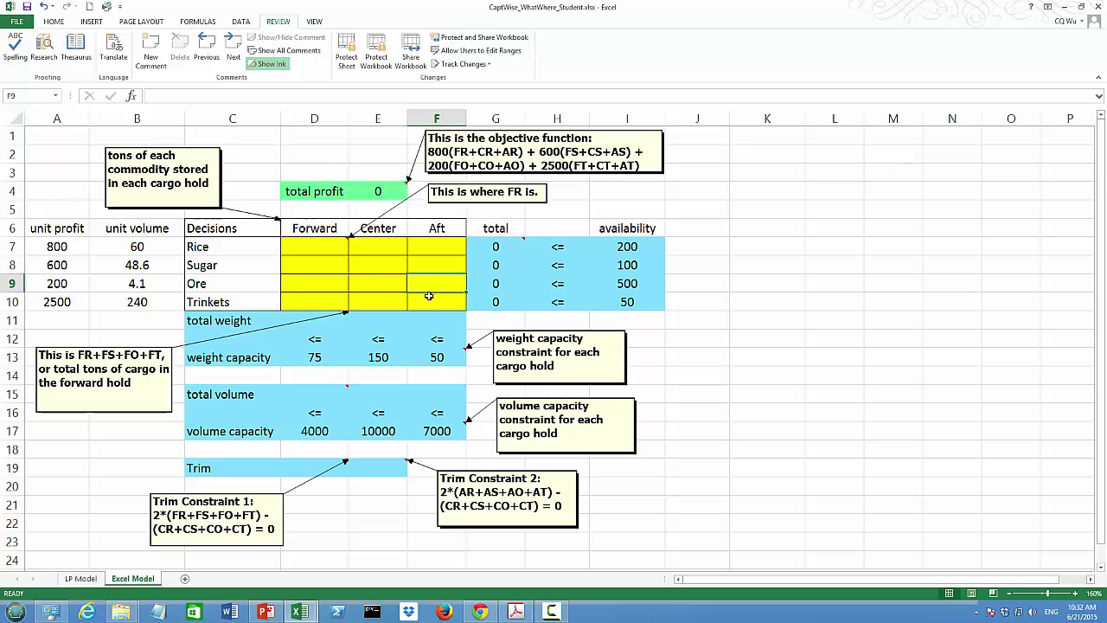
pyautogui.click(429, 299)
pyautogui.click(380, 300)
pyautogui.click(313, 299)
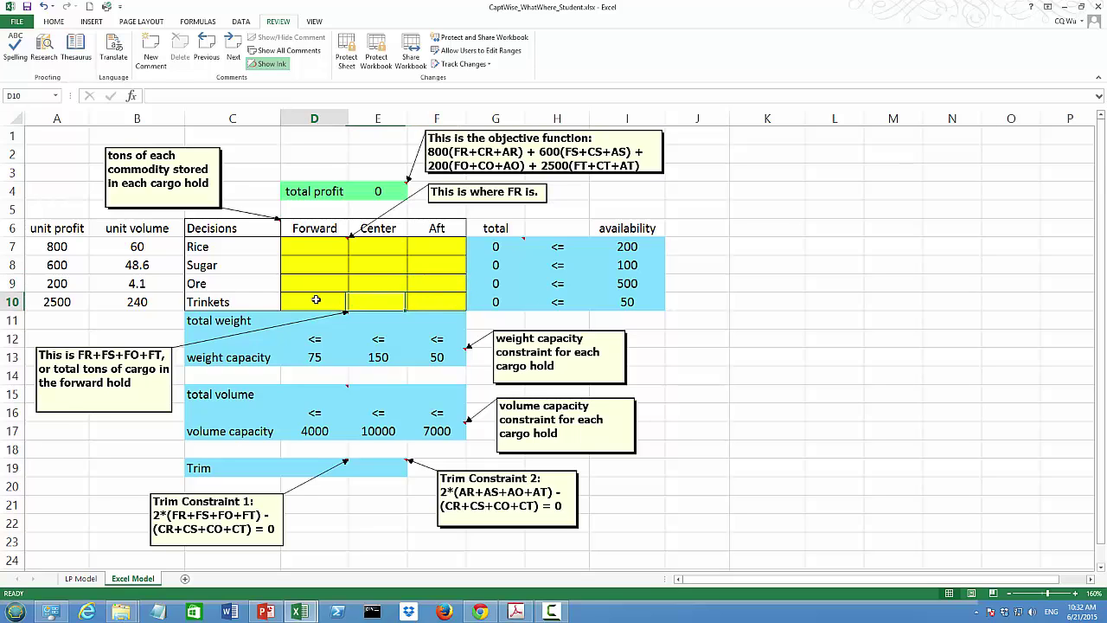
pyautogui.click(479, 248)
pyautogui.click(480, 266)
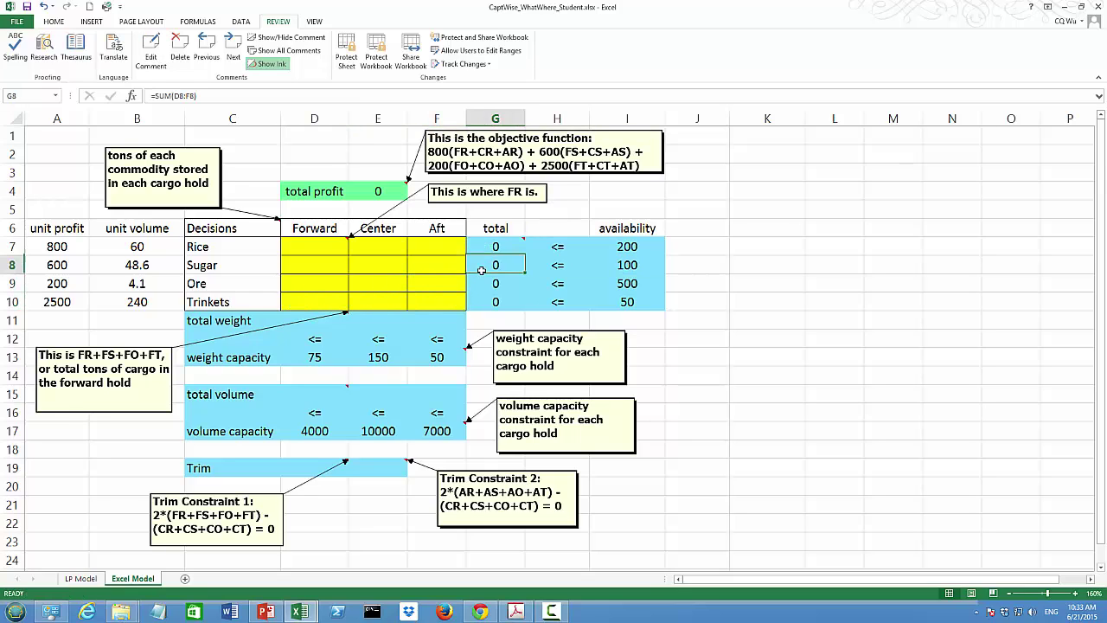
pyautogui.click(483, 286)
pyautogui.click(484, 302)
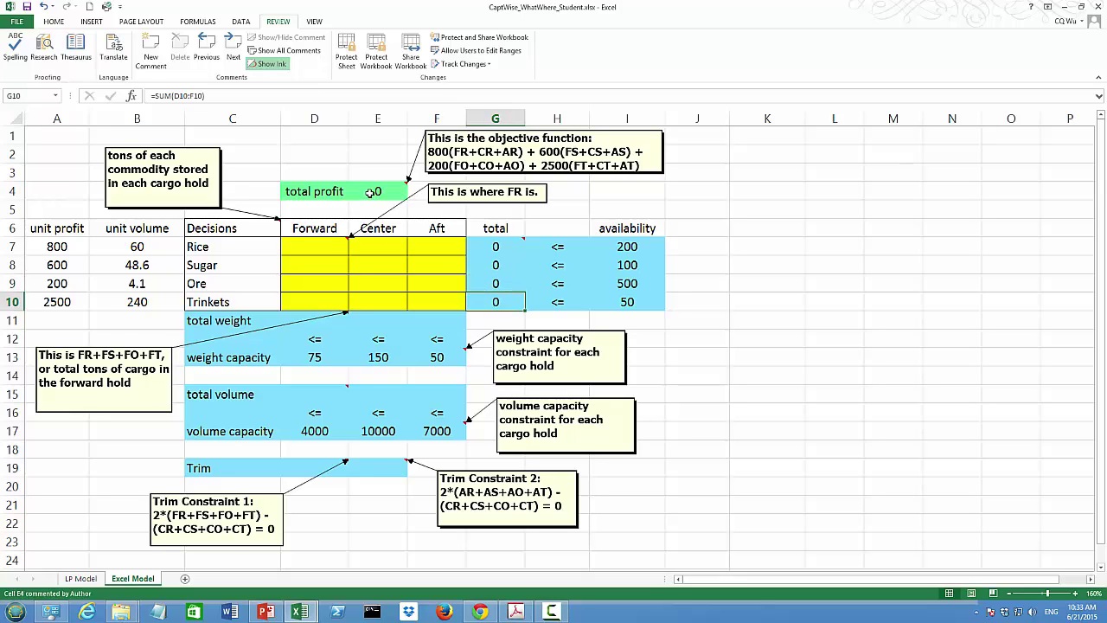
pyautogui.click(369, 191)
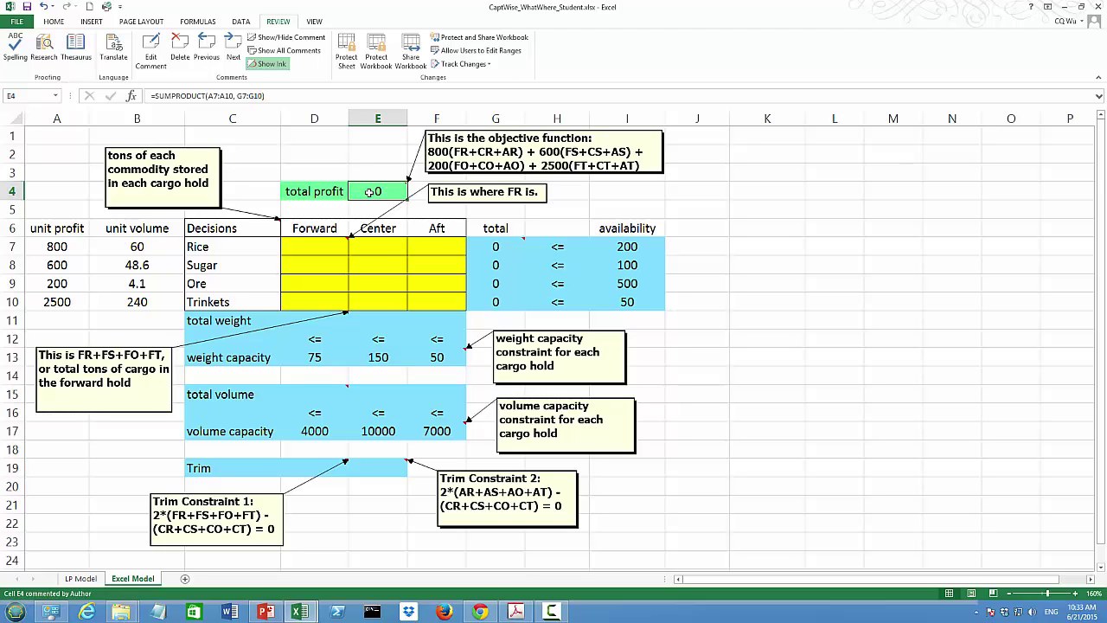
pyautogui.click(302, 320)
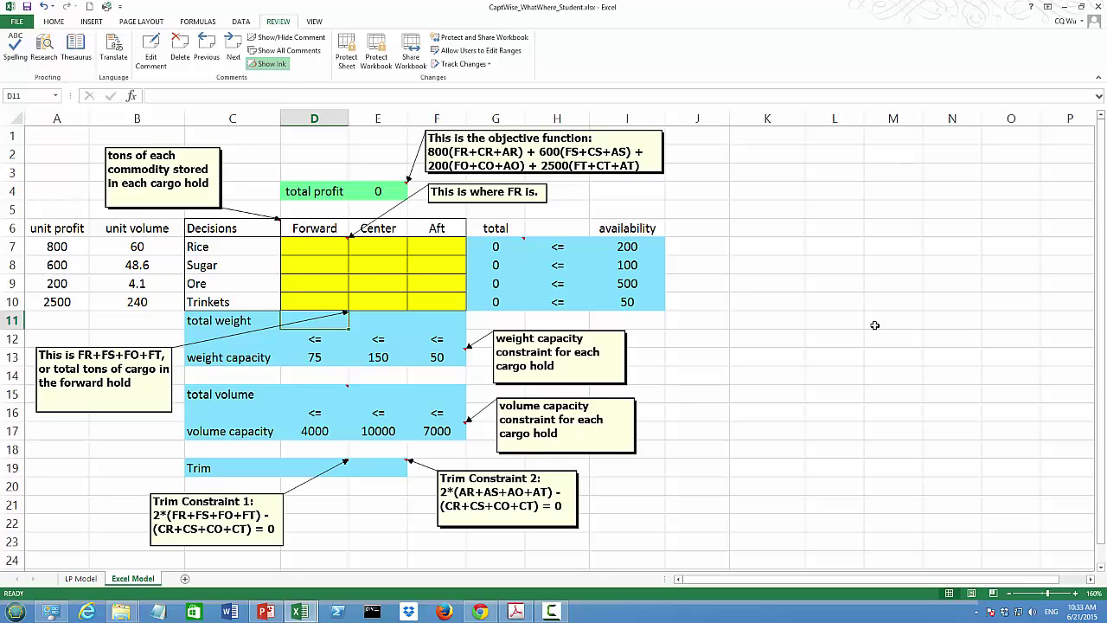
# - Enter =SUM(D7:D10) in D11 for the Forward hold's total weight
pyautogui.write('=')
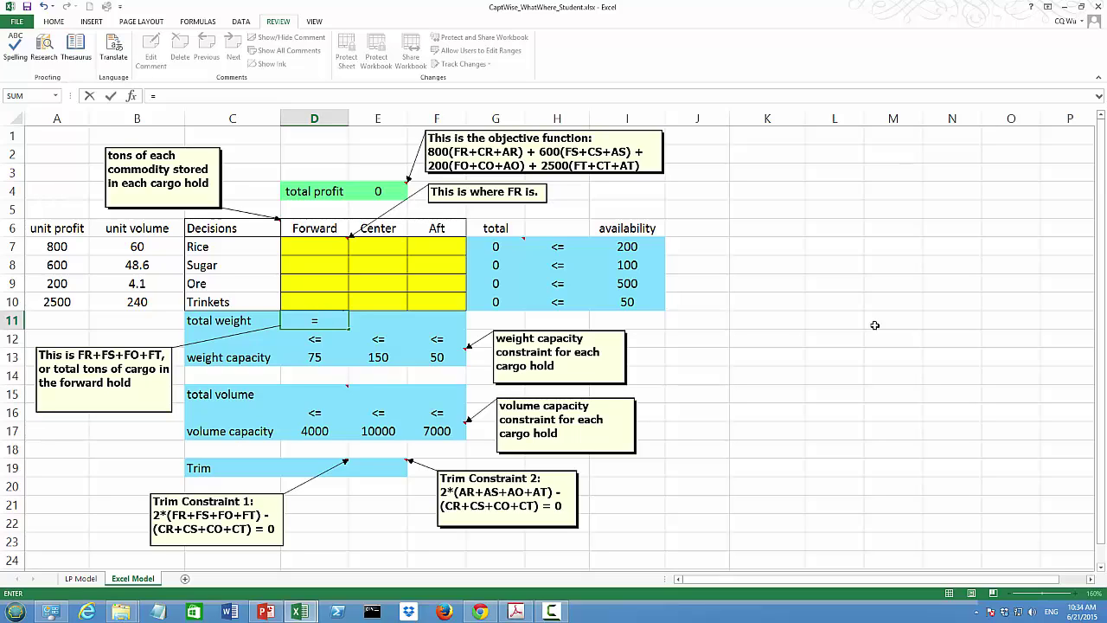
pyautogui.write('sum(')
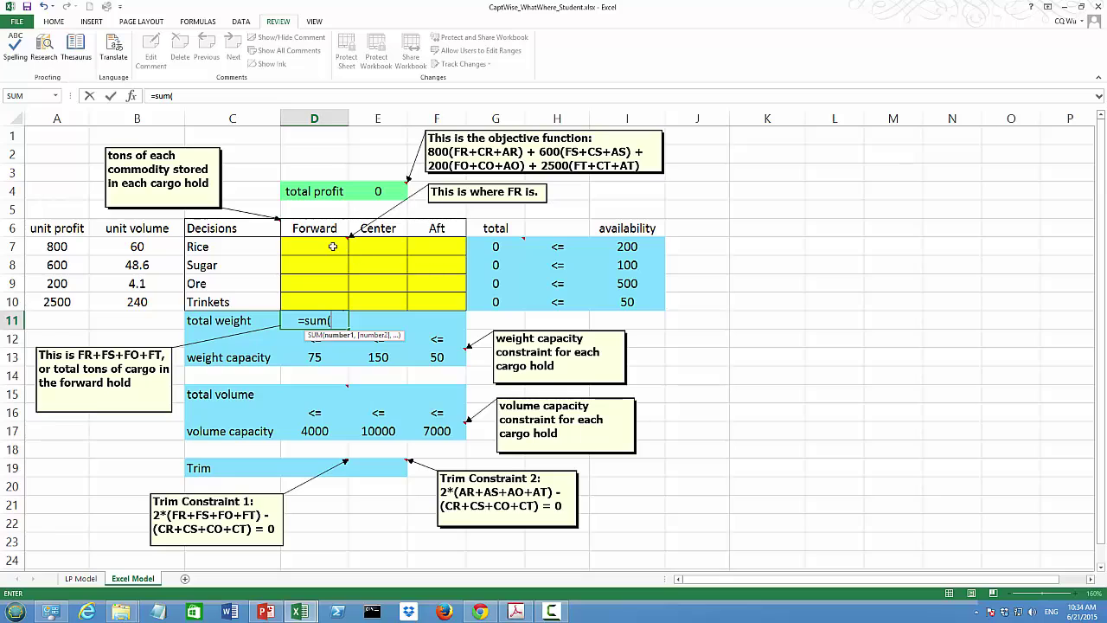
pyautogui.moveTo(332, 246); pyautogui.dragTo(332, 302)
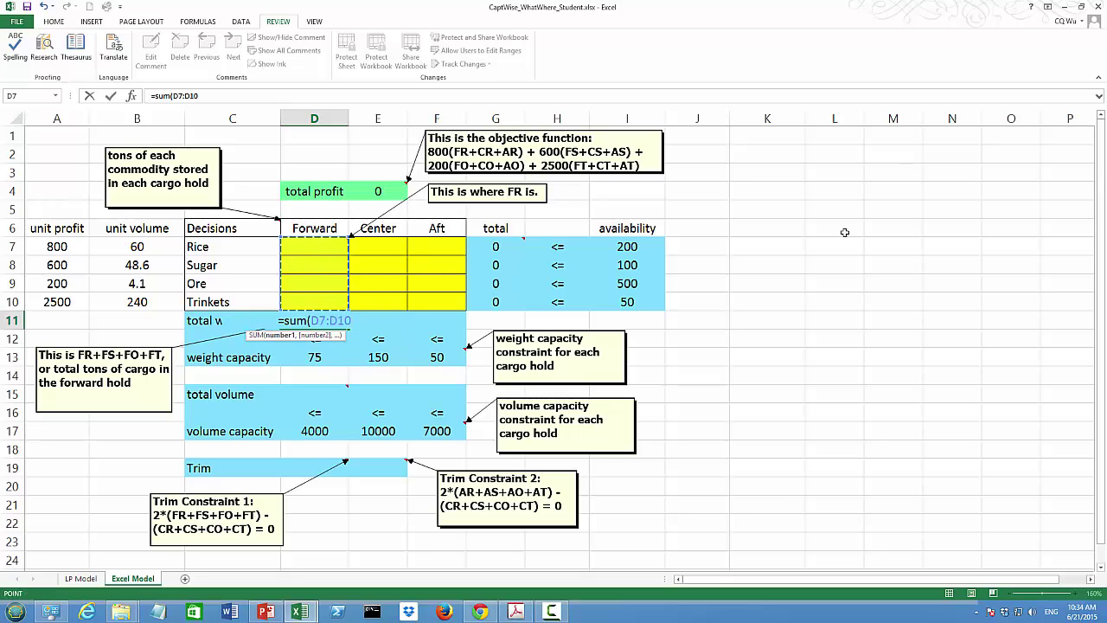
pyautogui.write(')')
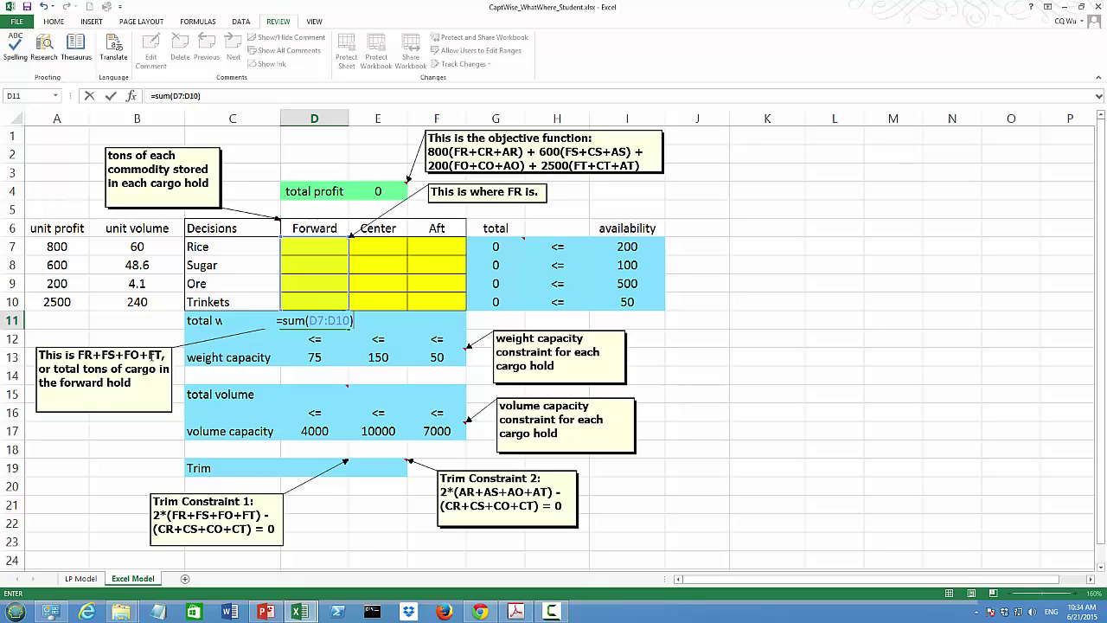
pyautogui.press('Return')
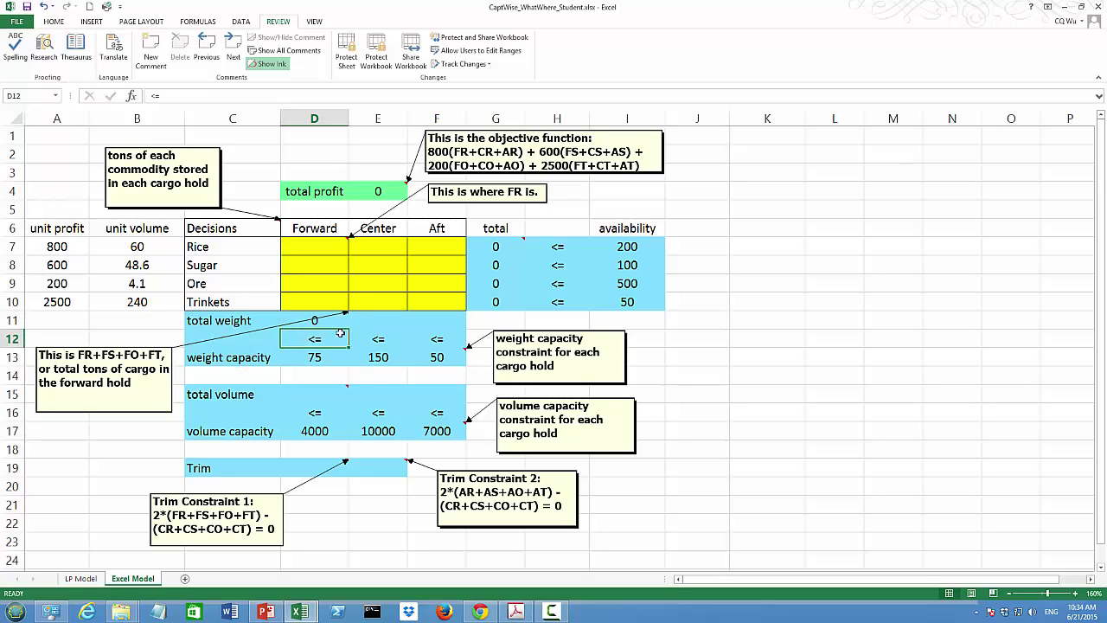
# - Copy the total weight formula across to E11:F11 for the Center and Aft holds
pyautogui.click(337, 320)
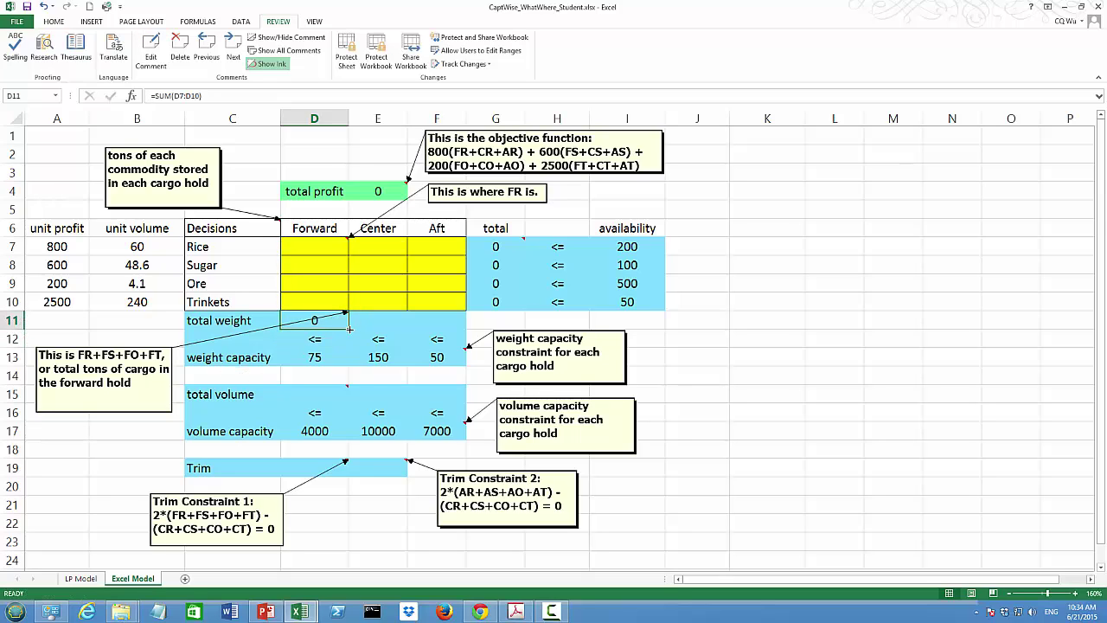
pyautogui.moveTo(350, 329); pyautogui.dragTo(448, 336)
pyautogui.click(377, 321)
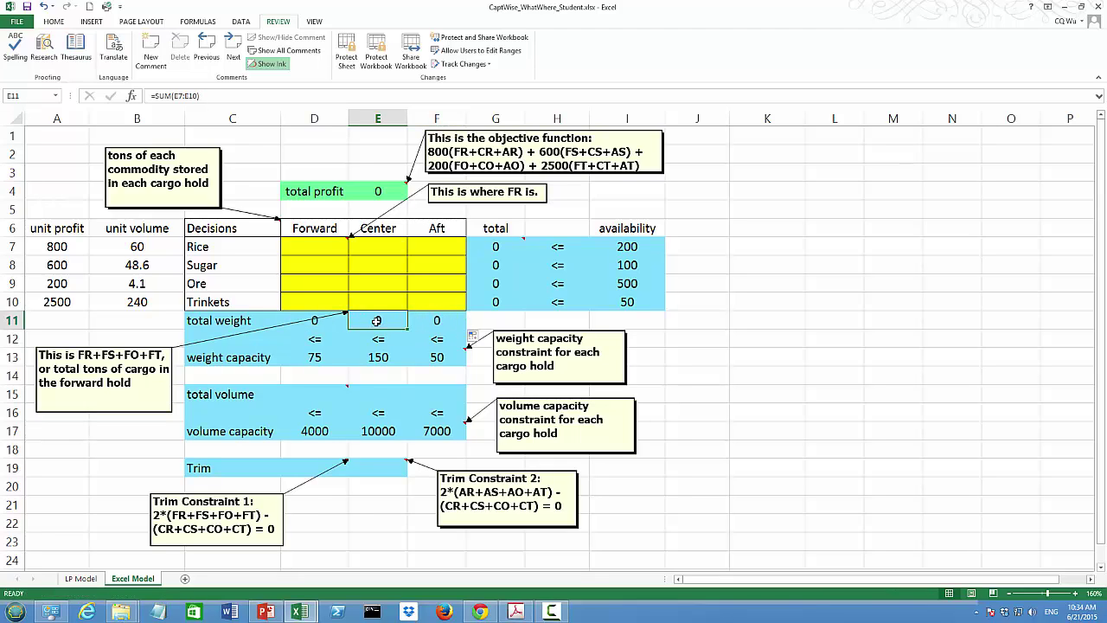
pyautogui.click(432, 322)
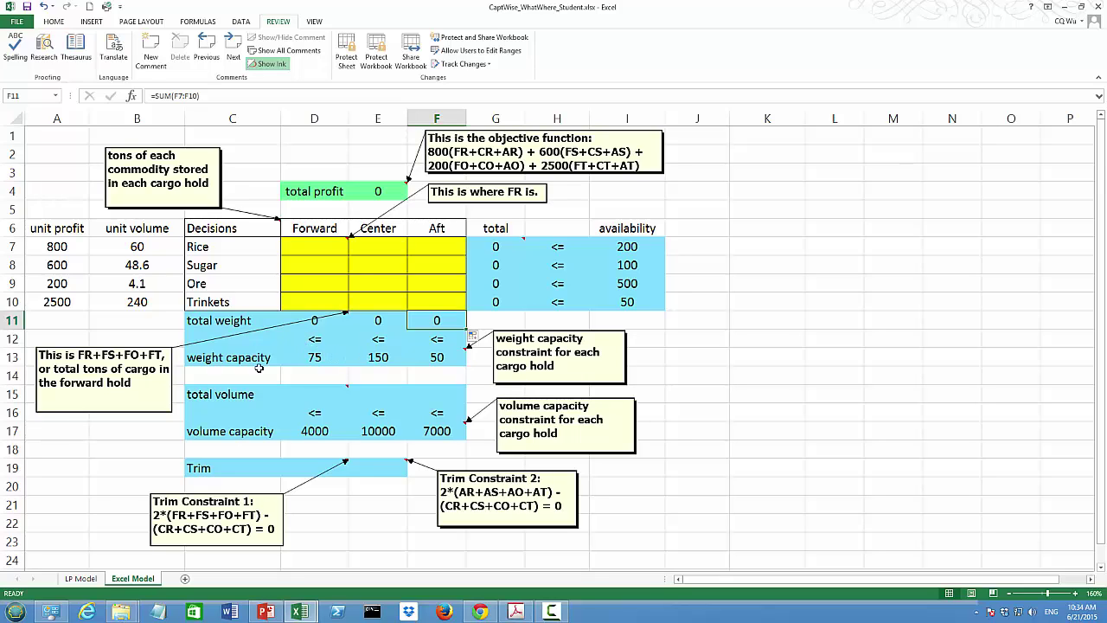
# - Type =SUMPRODUCT(B7:B10,D7:D10) into D15 for the Forward hold's total volume
pyautogui.click(312, 361)
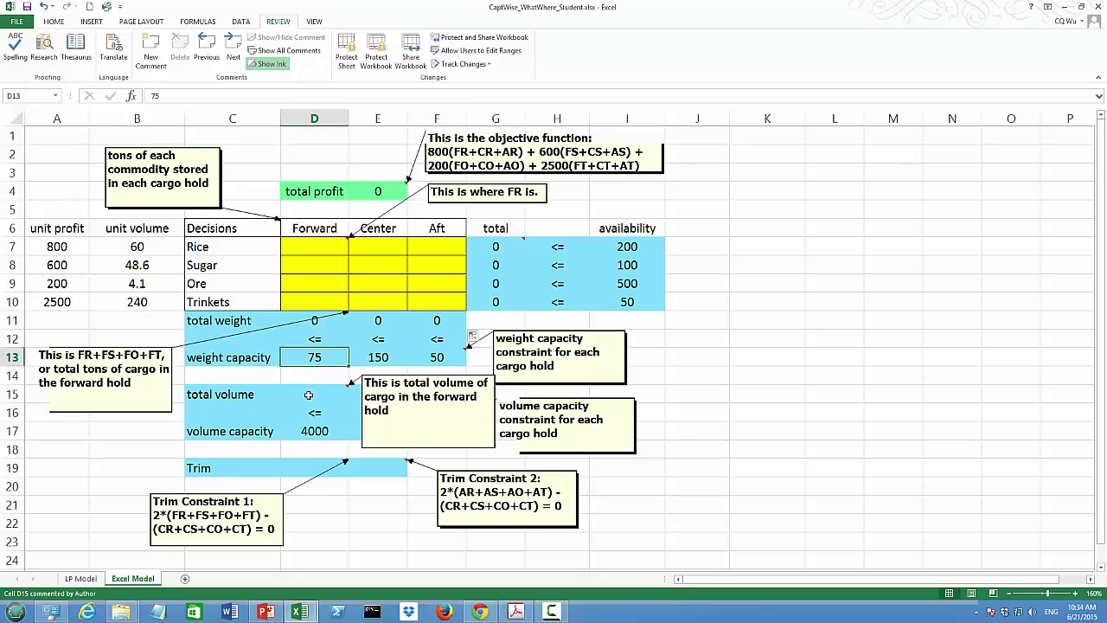
pyautogui.click(294, 395)
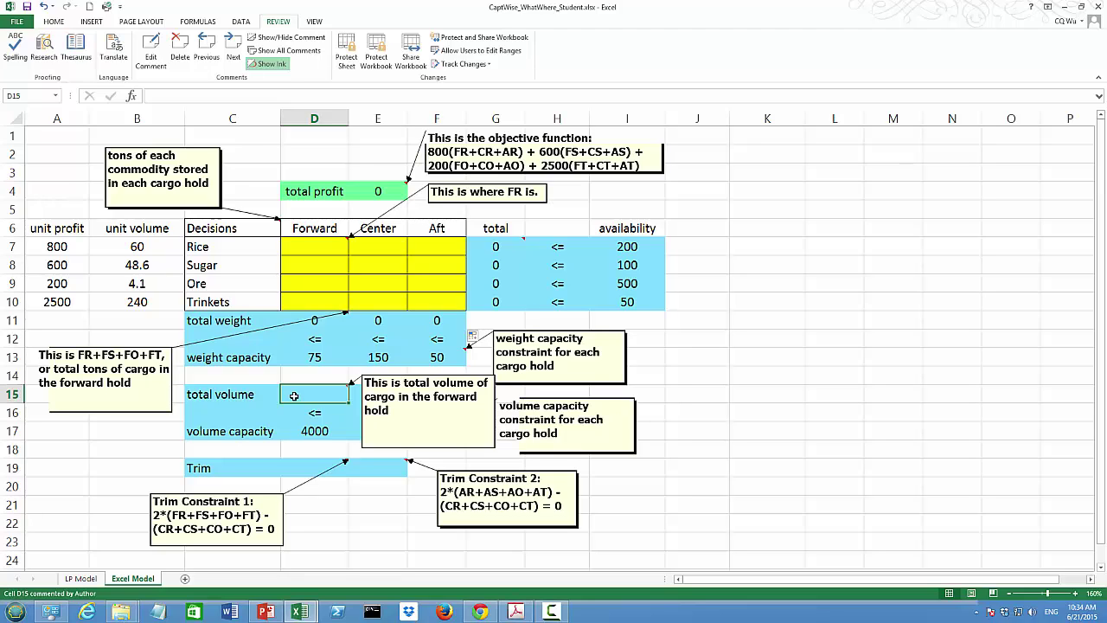
pyautogui.write('=')
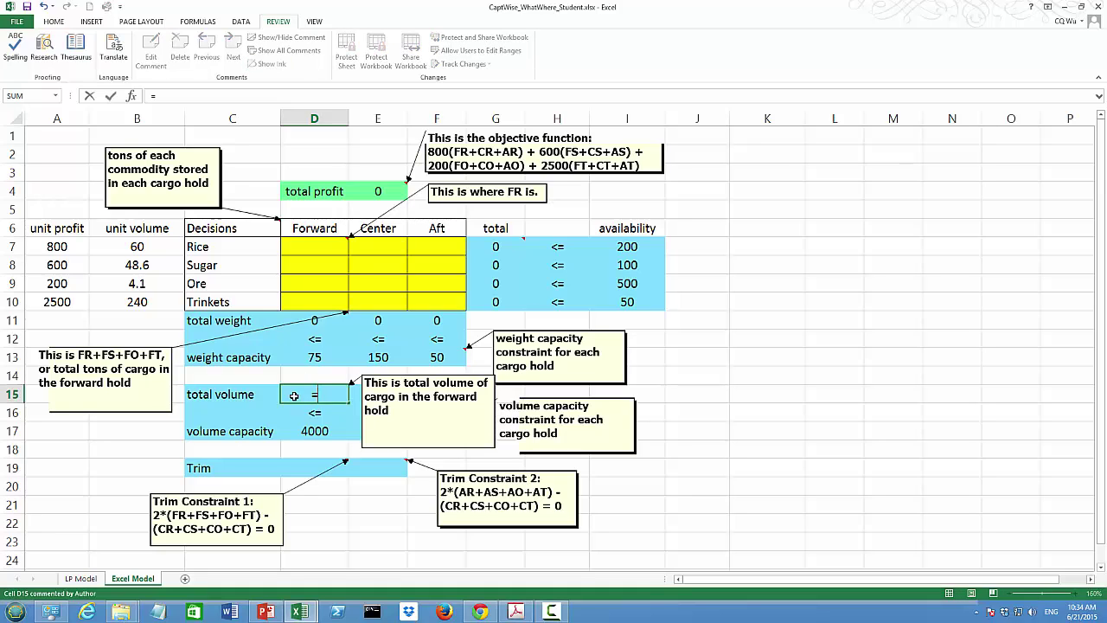
pyautogui.write('sump')
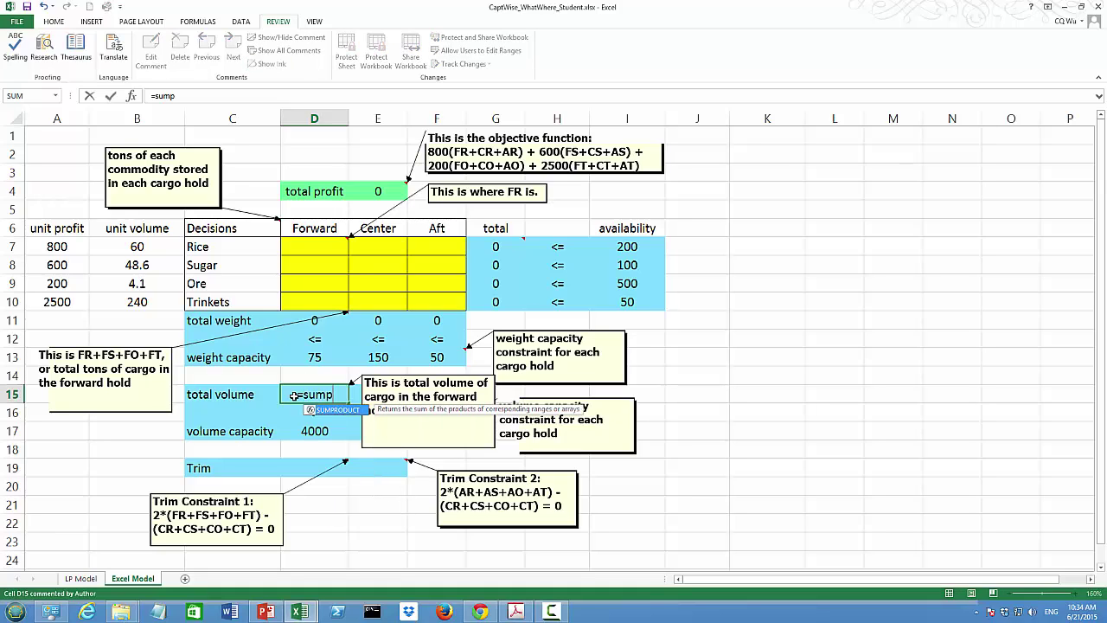
pyautogui.doubleClick(336, 410)
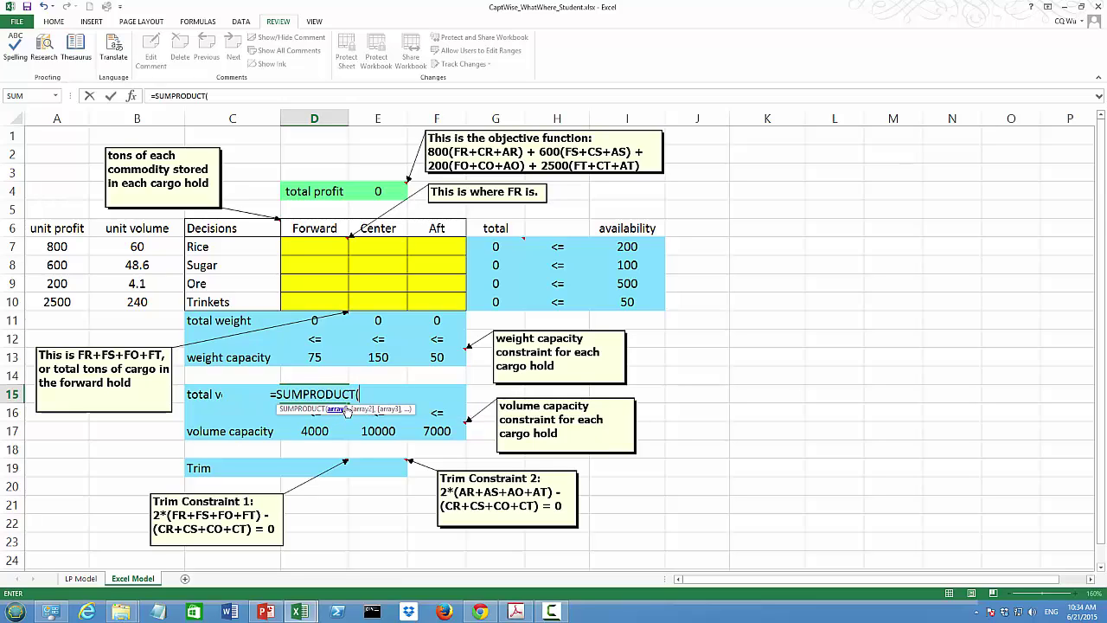
pyautogui.click(137, 248)
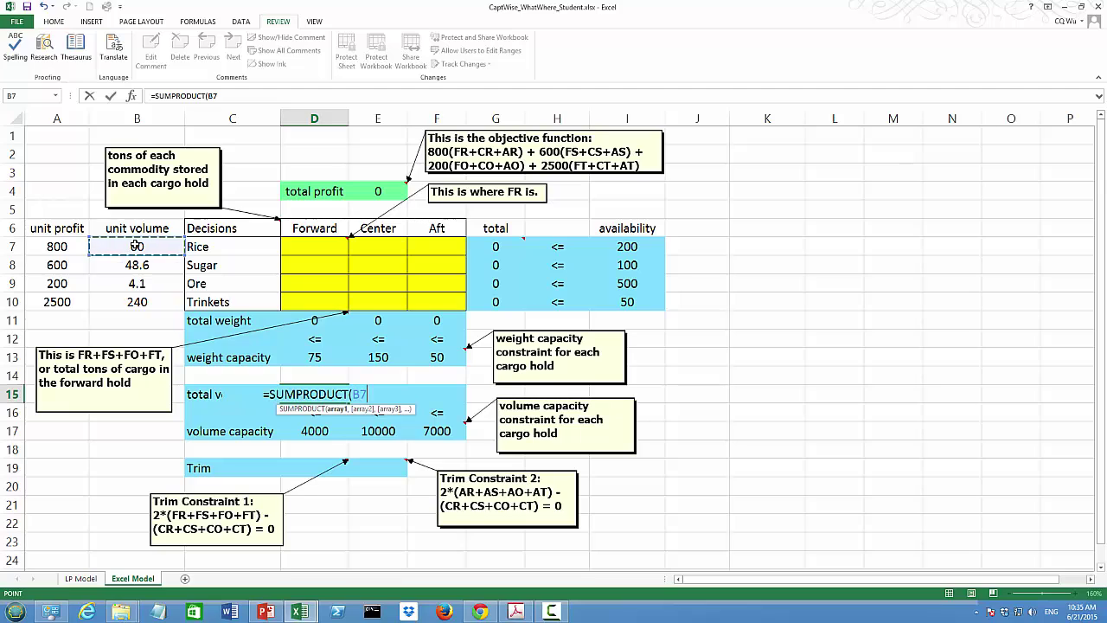
pyautogui.moveTo(137, 247); pyautogui.dragTo(139, 300)
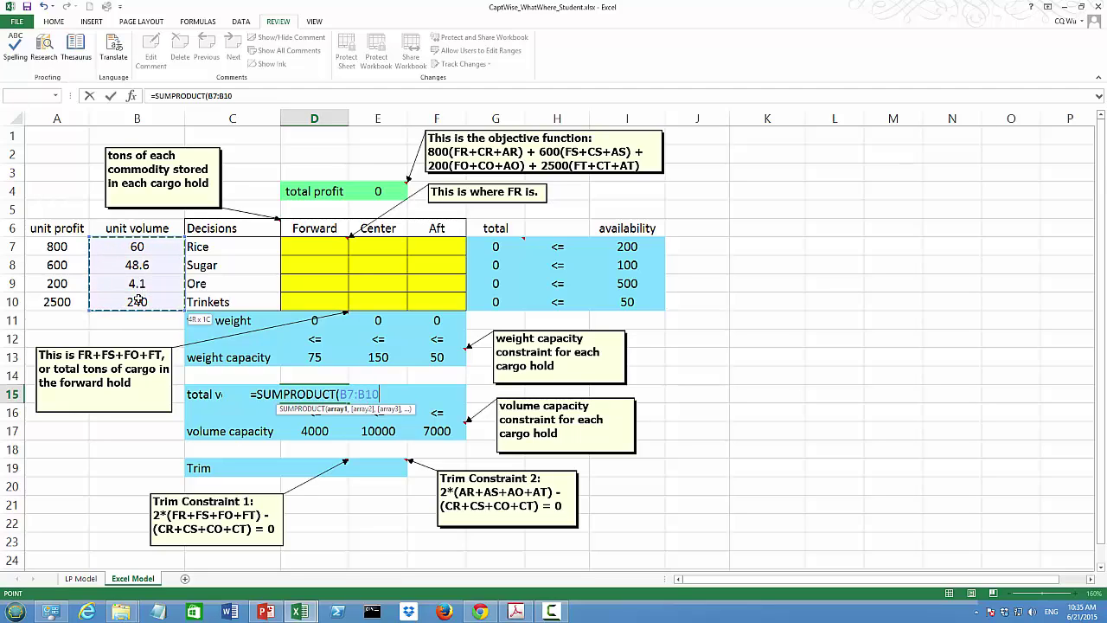
pyautogui.write(',')
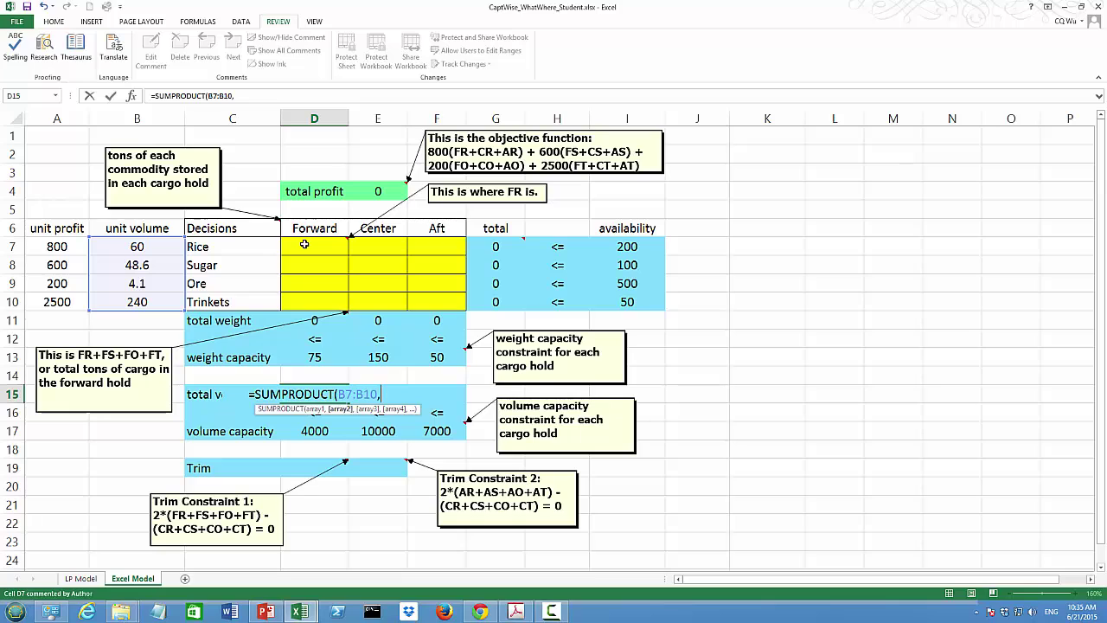
pyautogui.moveTo(303, 244); pyautogui.dragTo(304, 299)
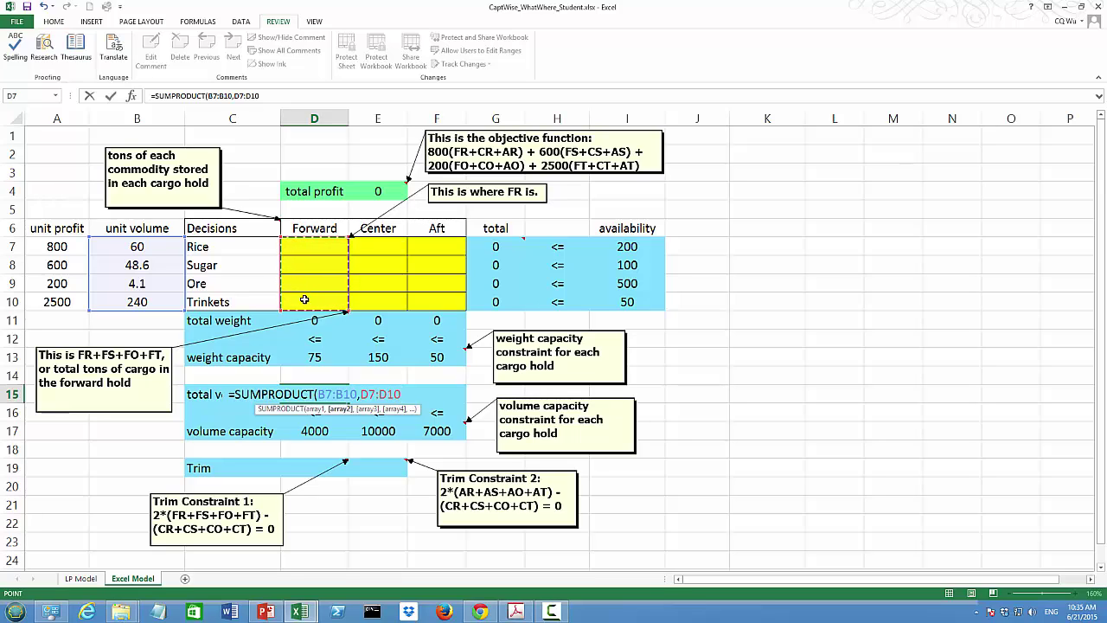
pyautogui.write(')')
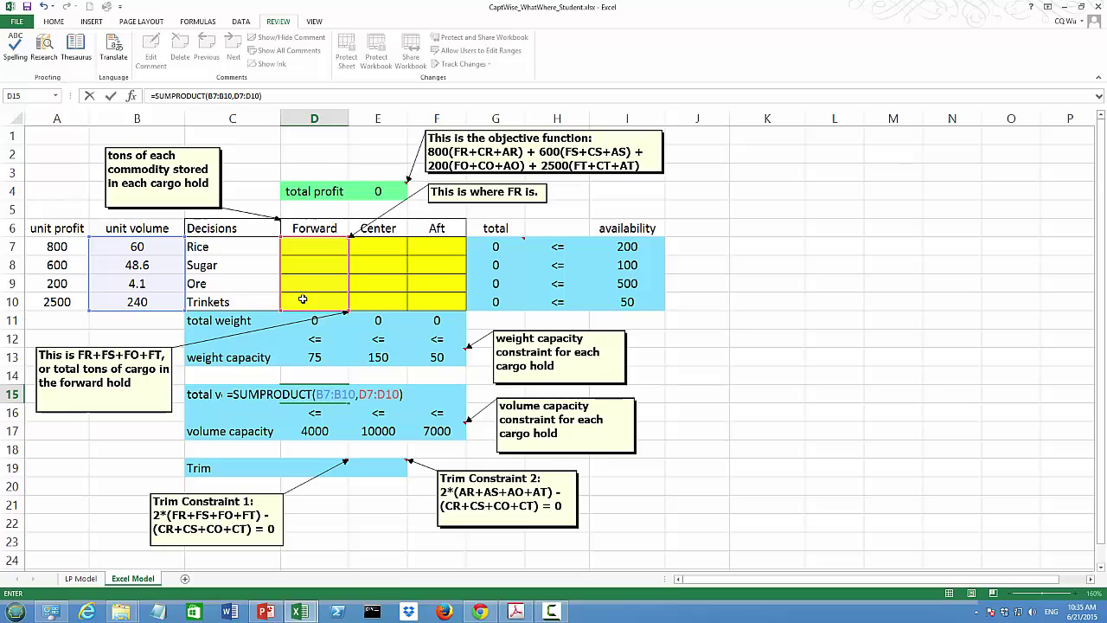
# - Commit D15 and make the unit-volume range absolute: =SUMPRODUCT($B$7:$B$10,D7:D10)
pyautogui.press('Return')
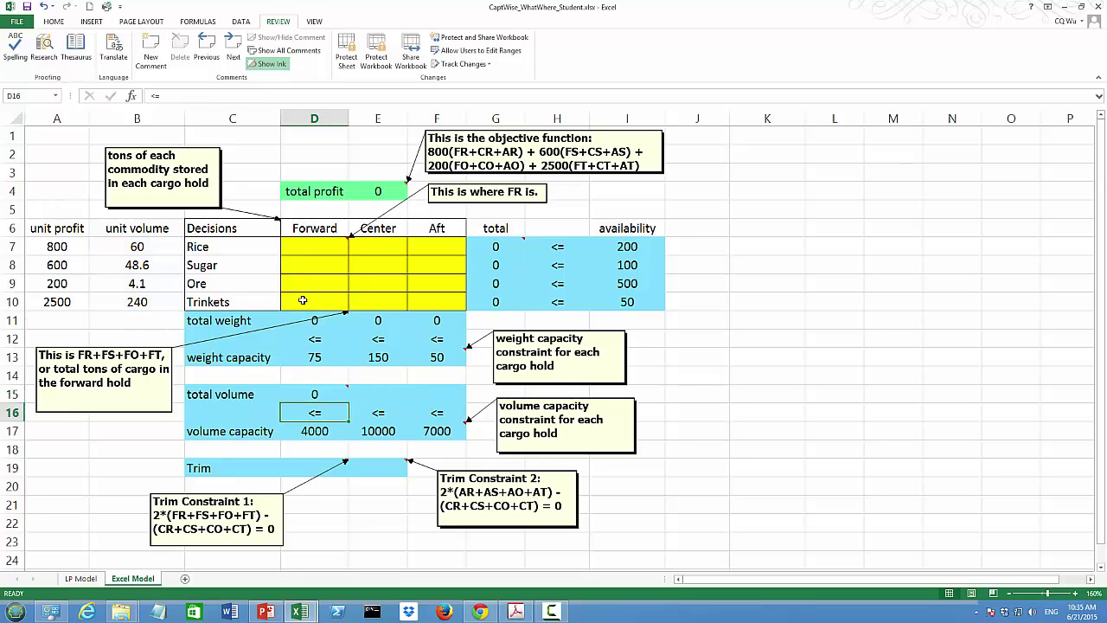
pyautogui.click(318, 393)
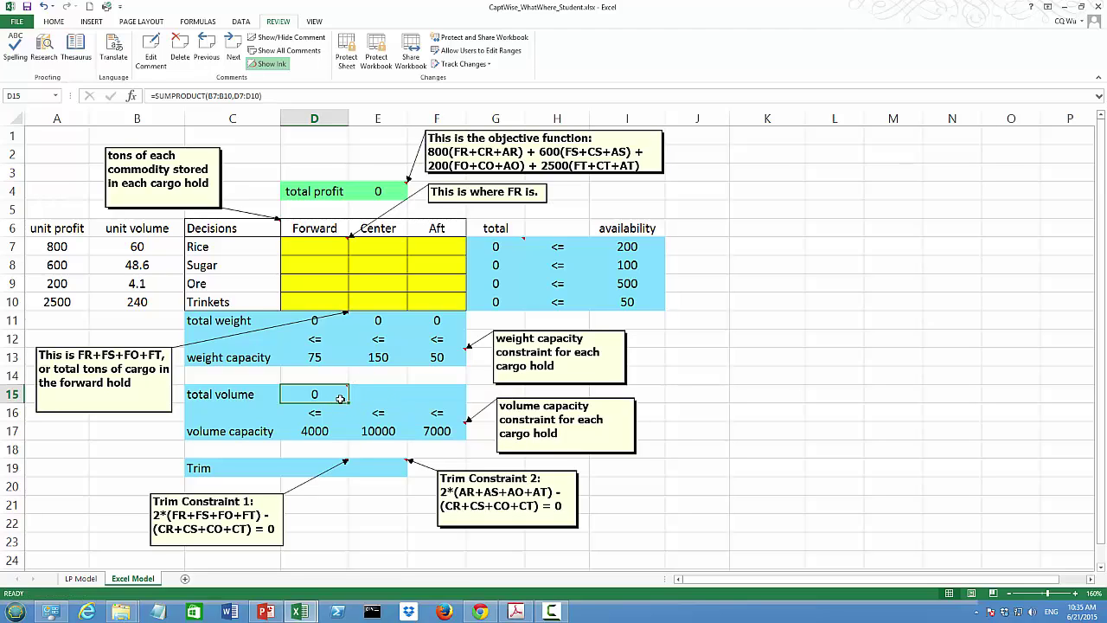
pyautogui.click(213, 96)
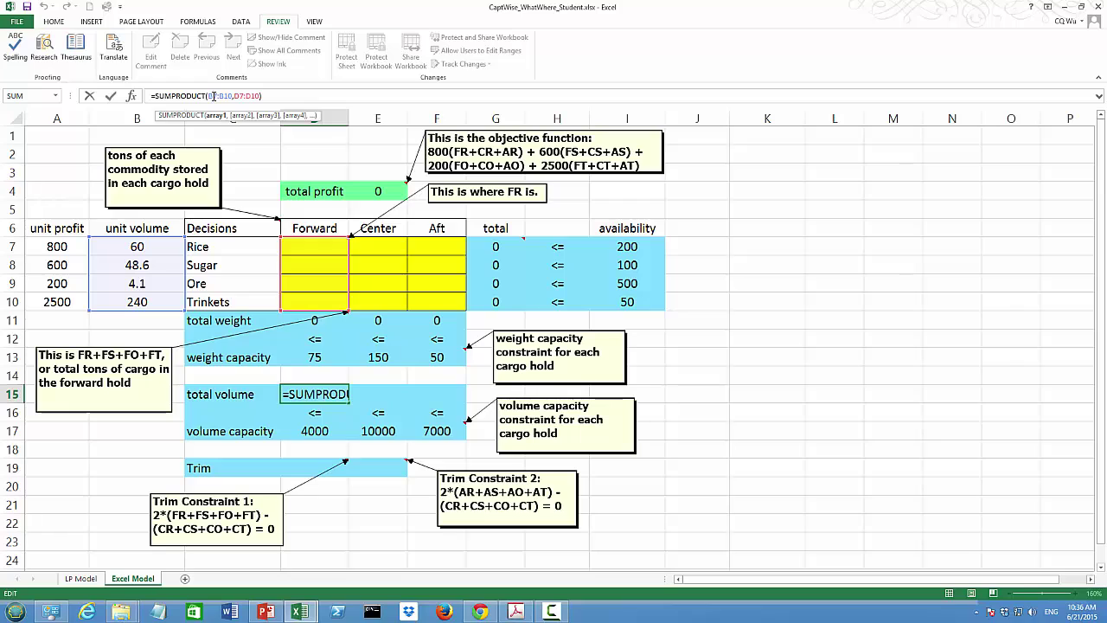
pyautogui.press('F4')
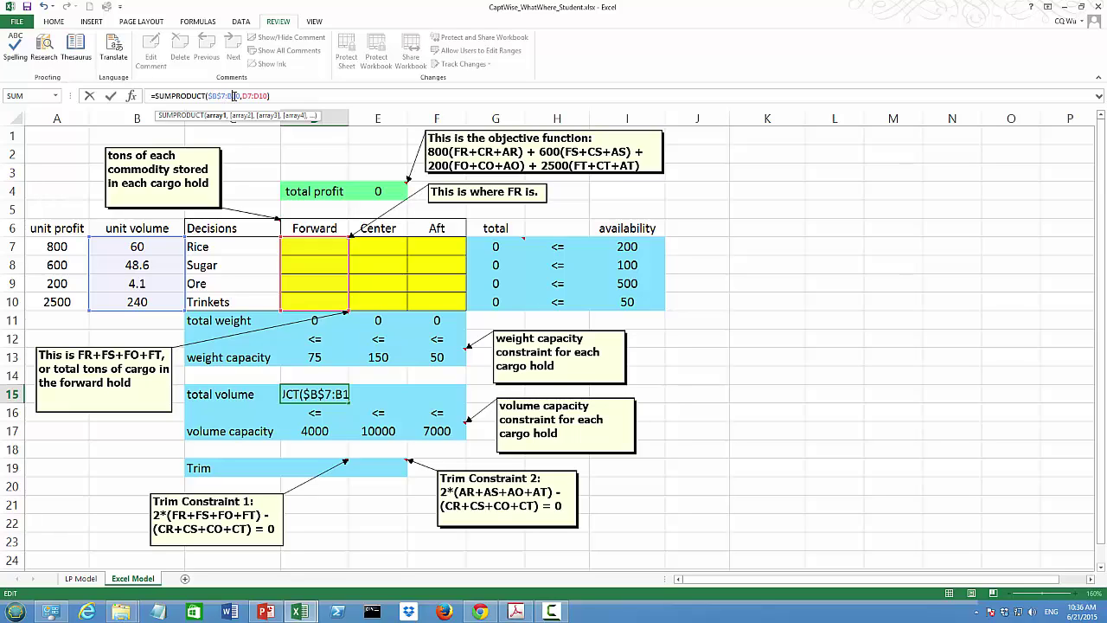
pyautogui.click(234, 96)
pyautogui.press('F4')
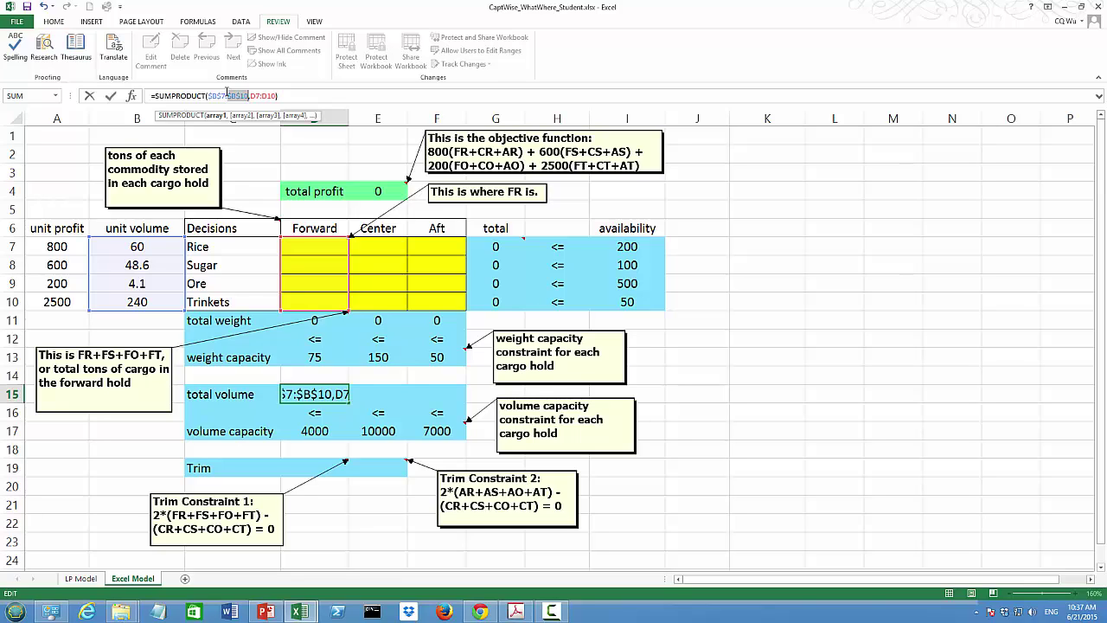
pyautogui.press('Escape')
pyautogui.moveTo(333, 394)
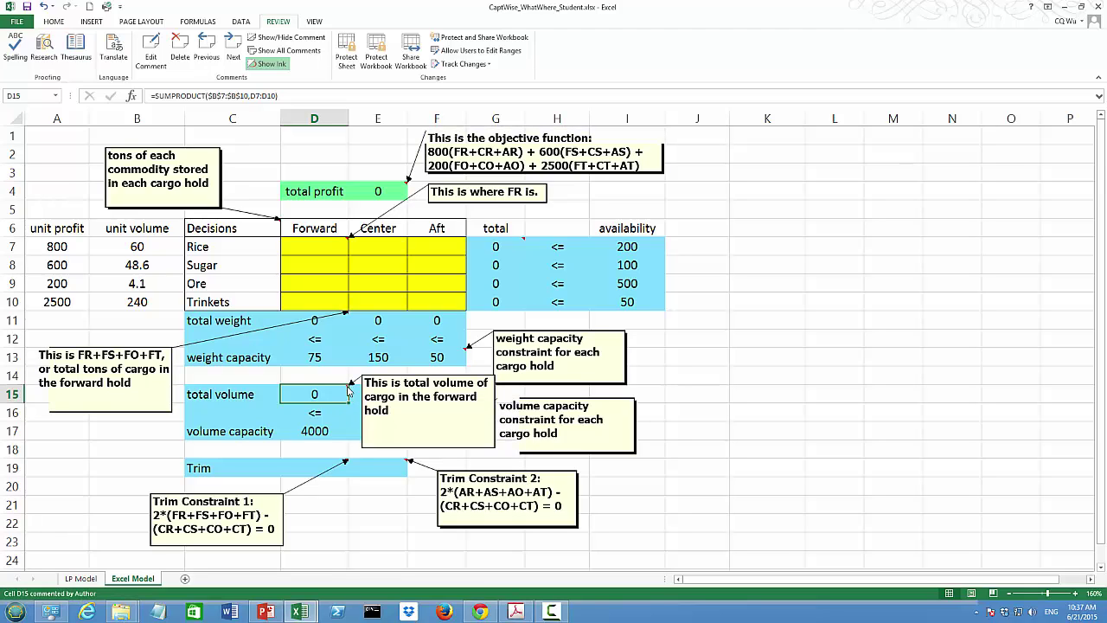
# - Show D15's comment and copy its volume formula to E15:F15, confirming E15 uses $B$7:$B$10
pyautogui.rightClick(345, 393)
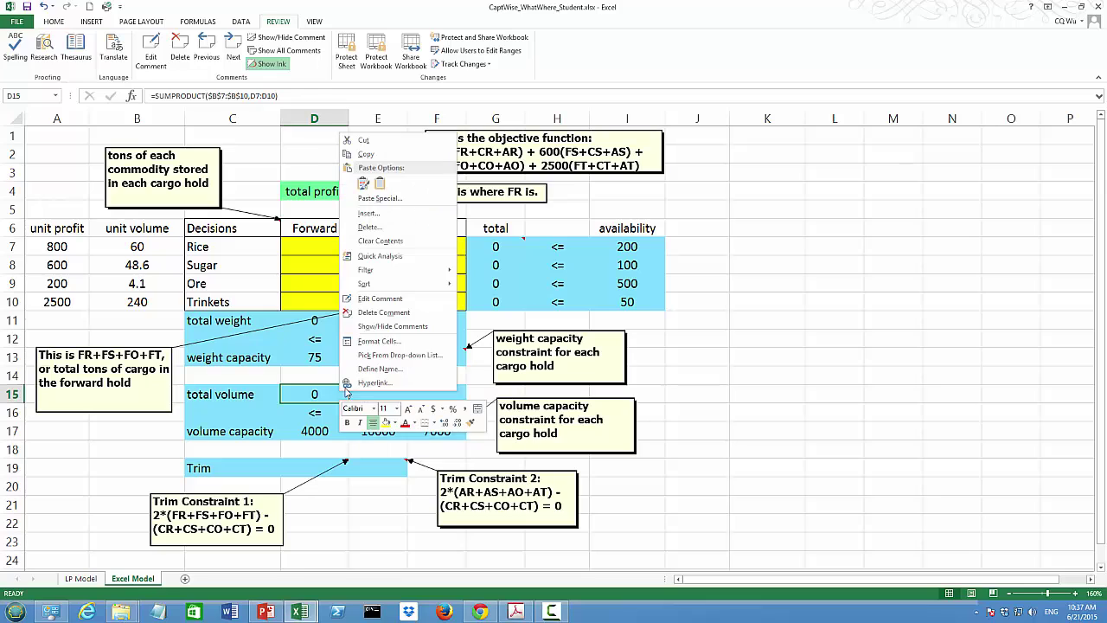
pyautogui.click(378, 334)
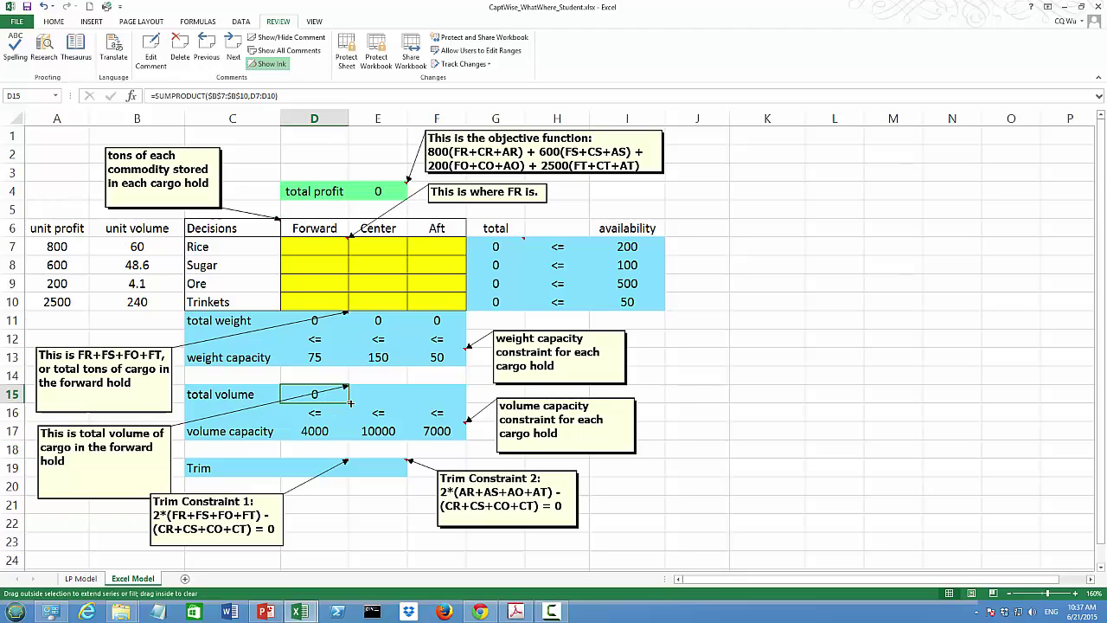
pyautogui.moveTo(350, 402); pyautogui.dragTo(446, 406)
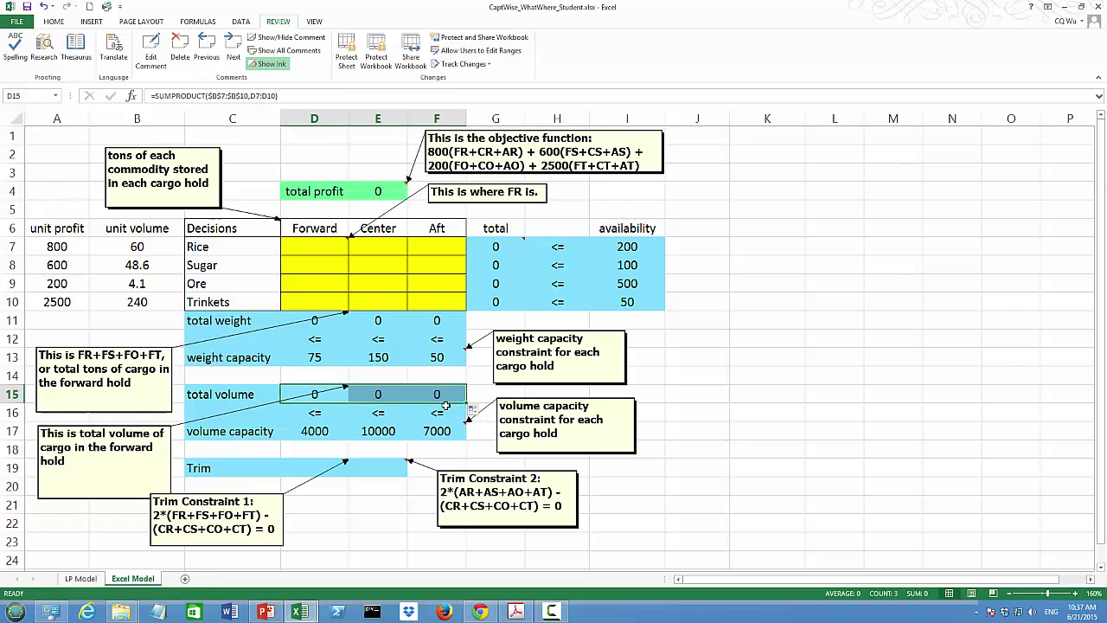
pyautogui.click(377, 394)
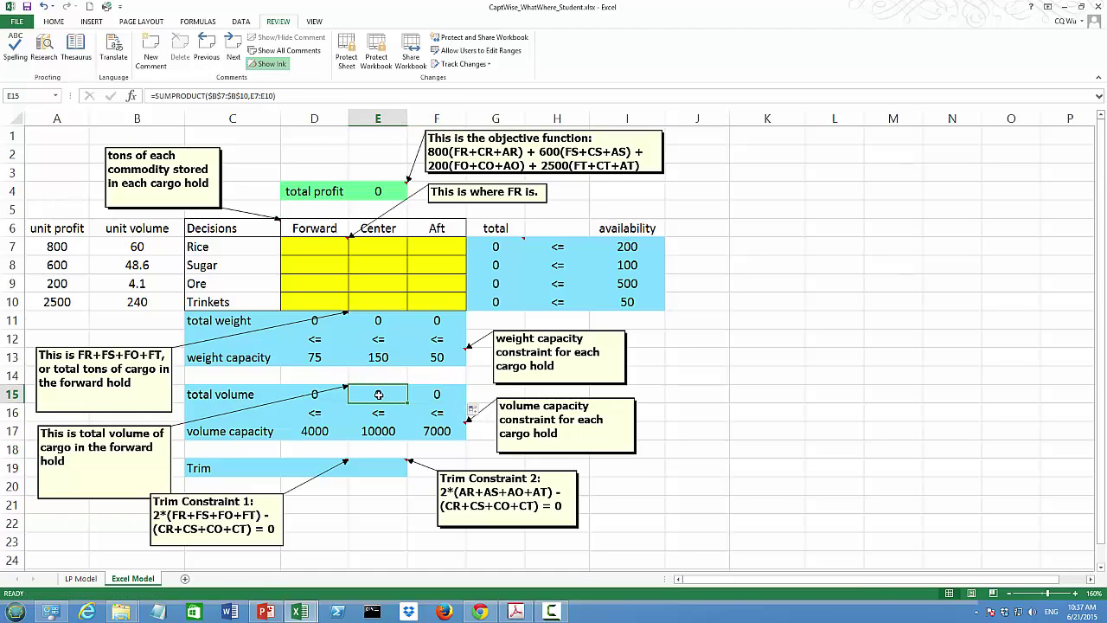
pyautogui.click(251, 96)
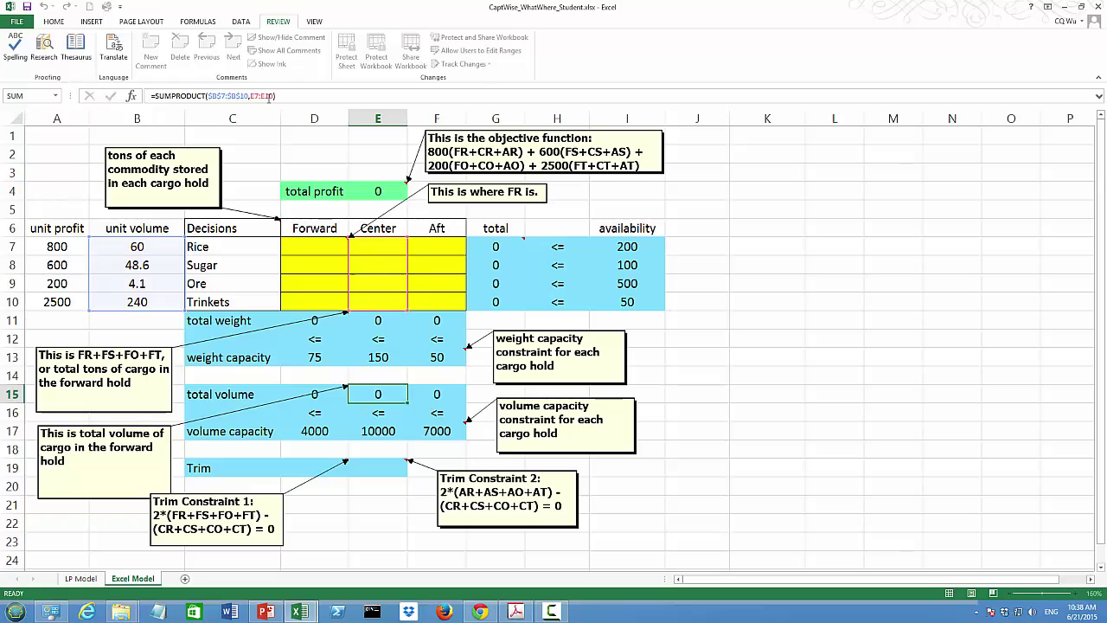
pyautogui.press('Return')
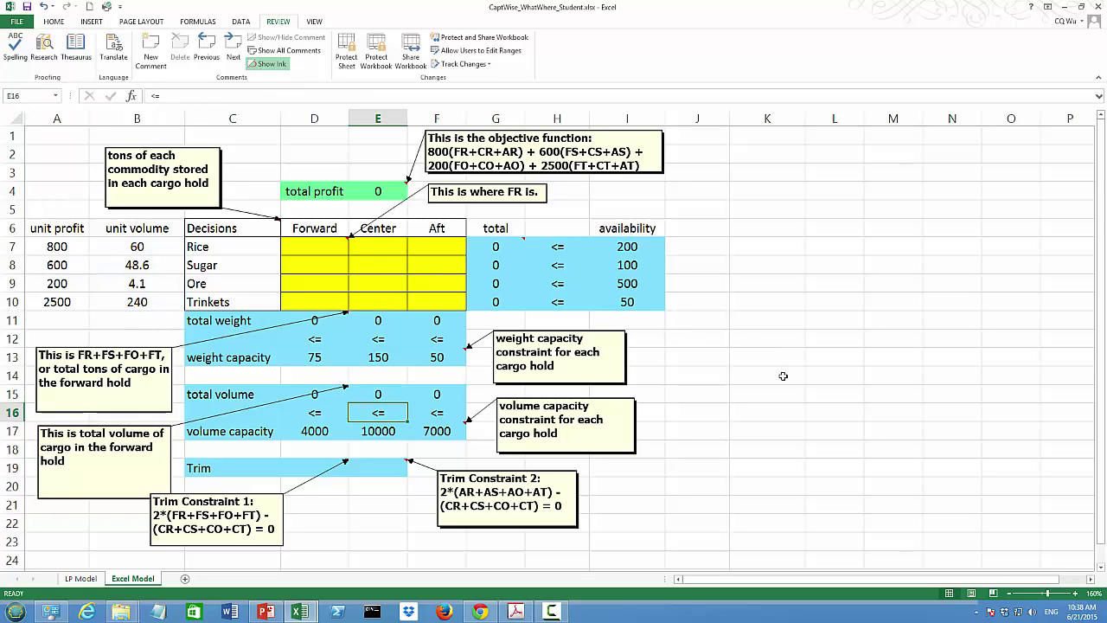
# - Enter =2*D11-E11 in the Forward trim cell D19
pyautogui.click(305, 468)
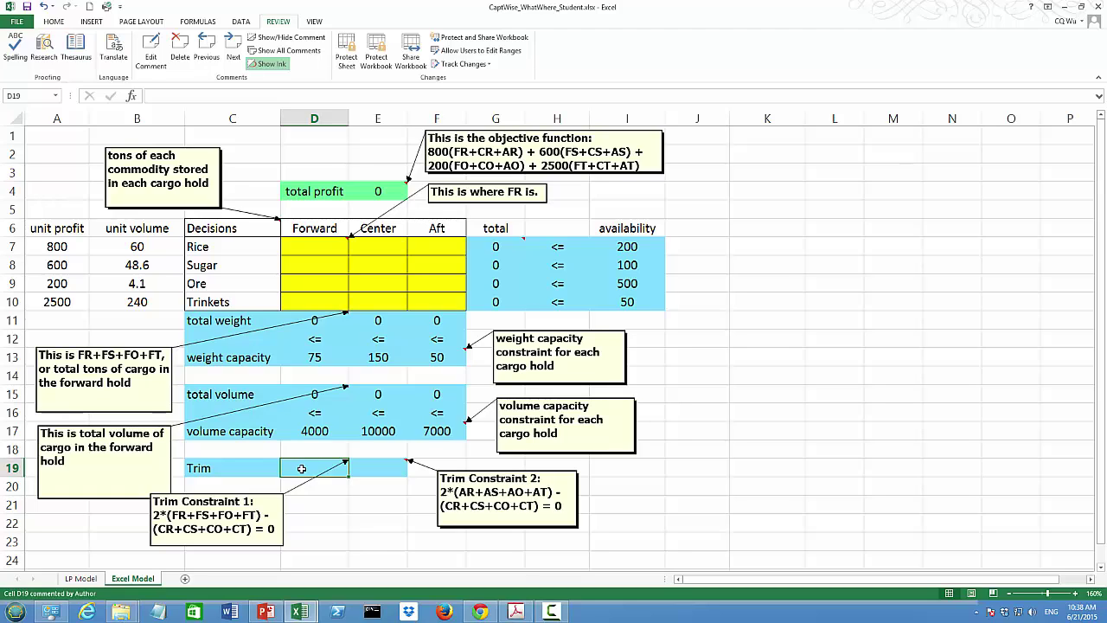
pyautogui.write('=2*')
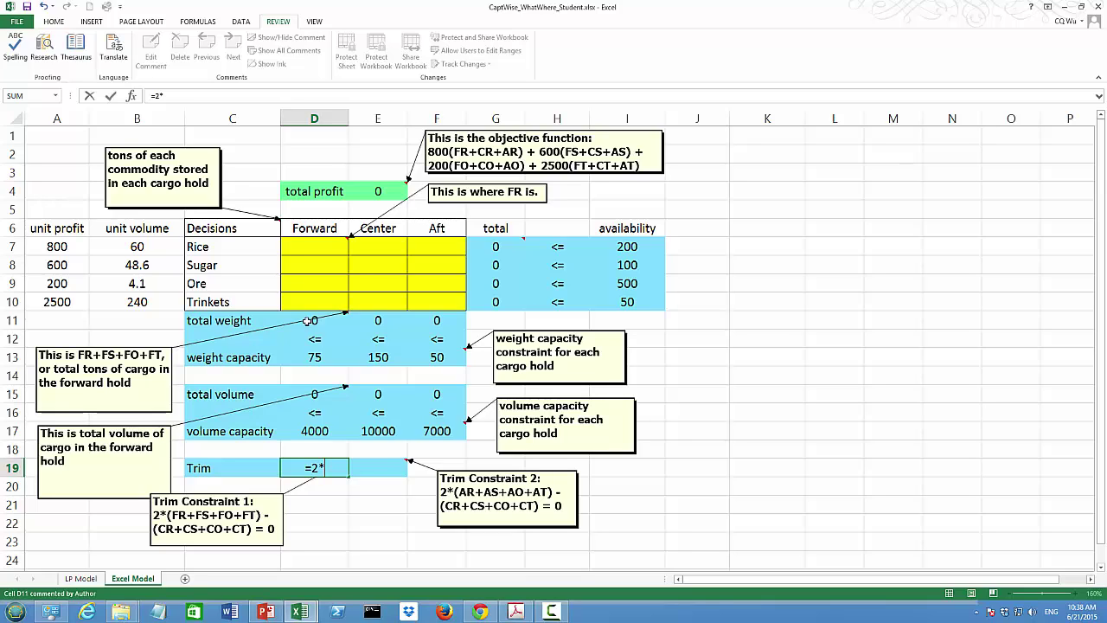
pyautogui.click(308, 321)
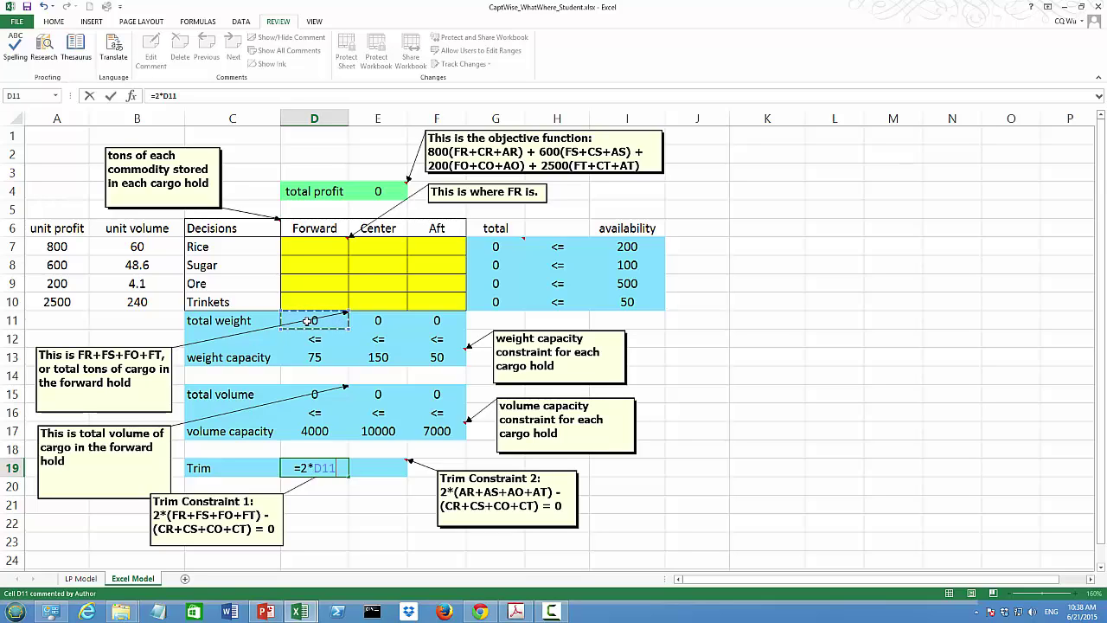
pyautogui.write('-')
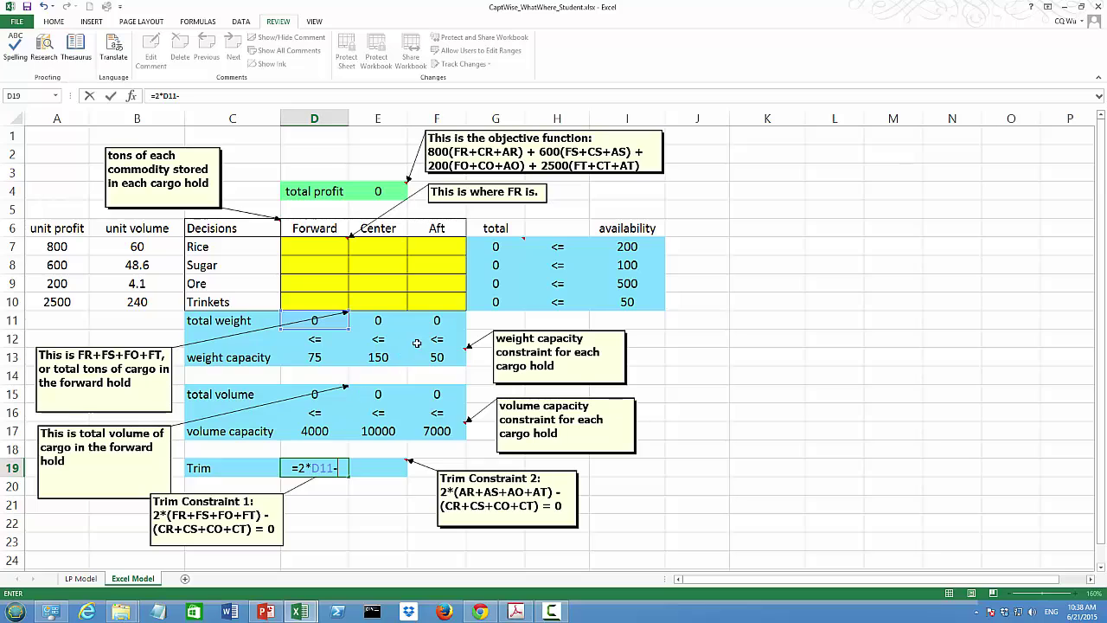
pyautogui.click(380, 322)
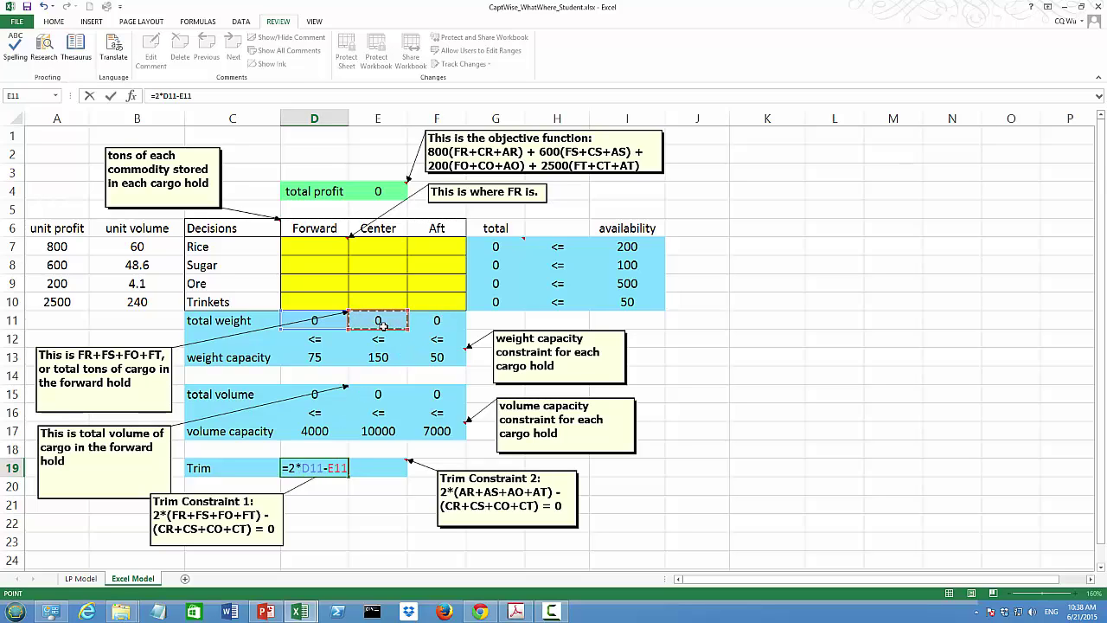
pyautogui.press('Return')
pyautogui.click(372, 466)
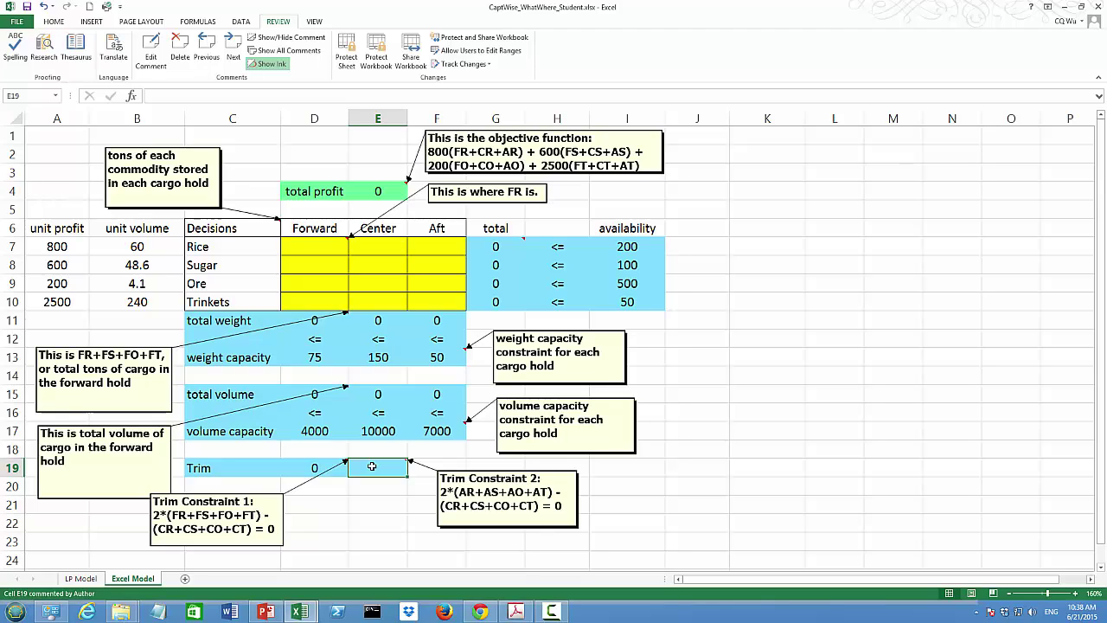
# - Enter =3*F11-E11 in the Center trim cell E19
pyautogui.write('=3')
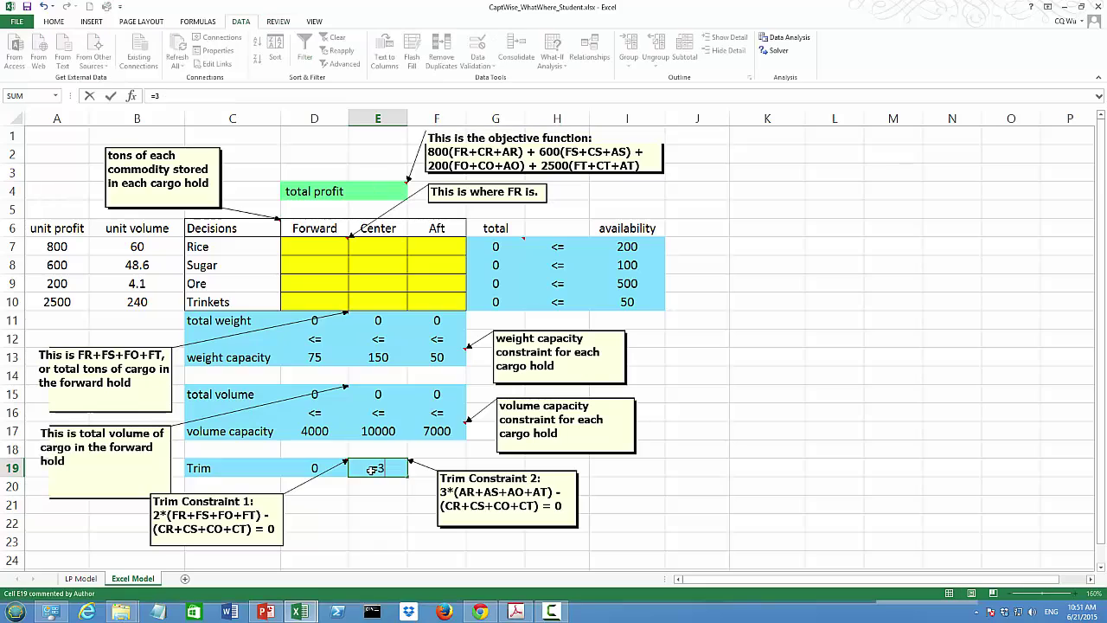
pyautogui.write('*')
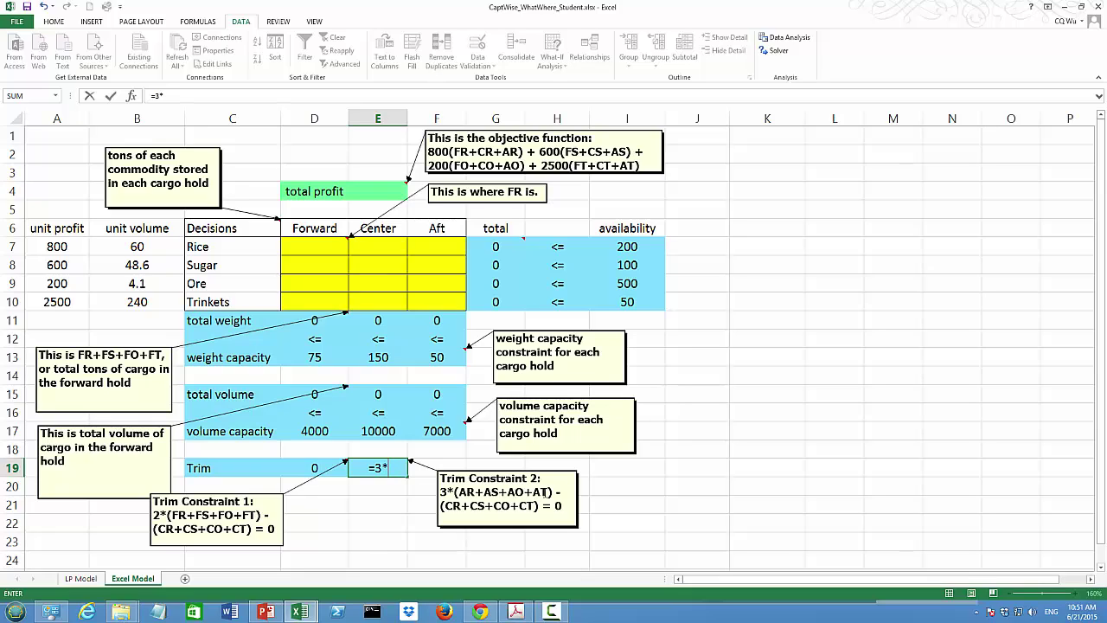
pyautogui.click(438, 321)
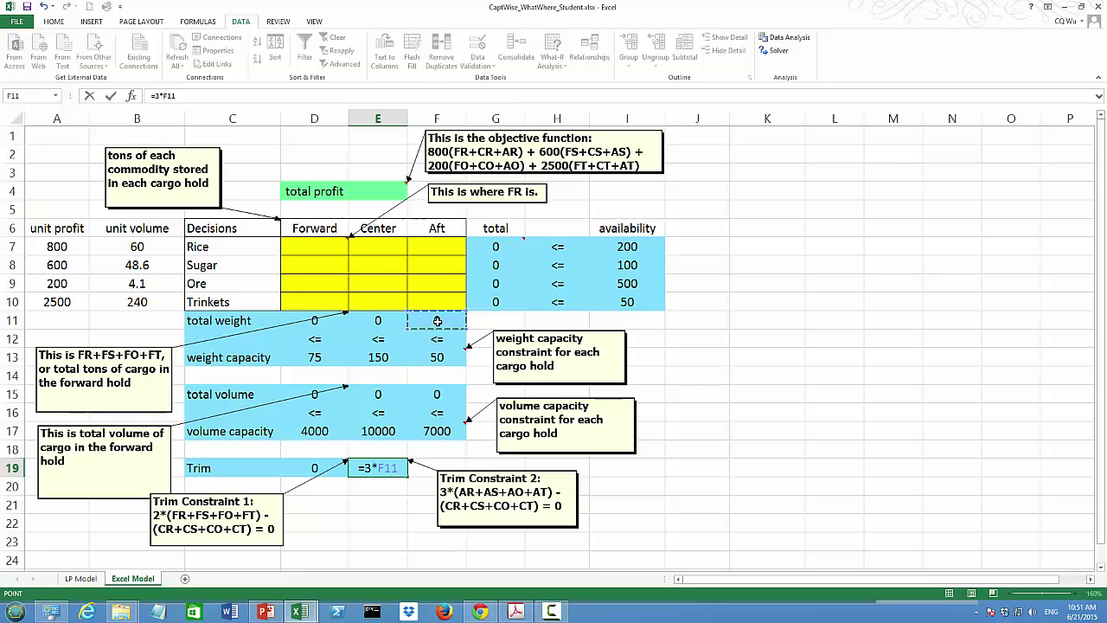
pyautogui.write('-')
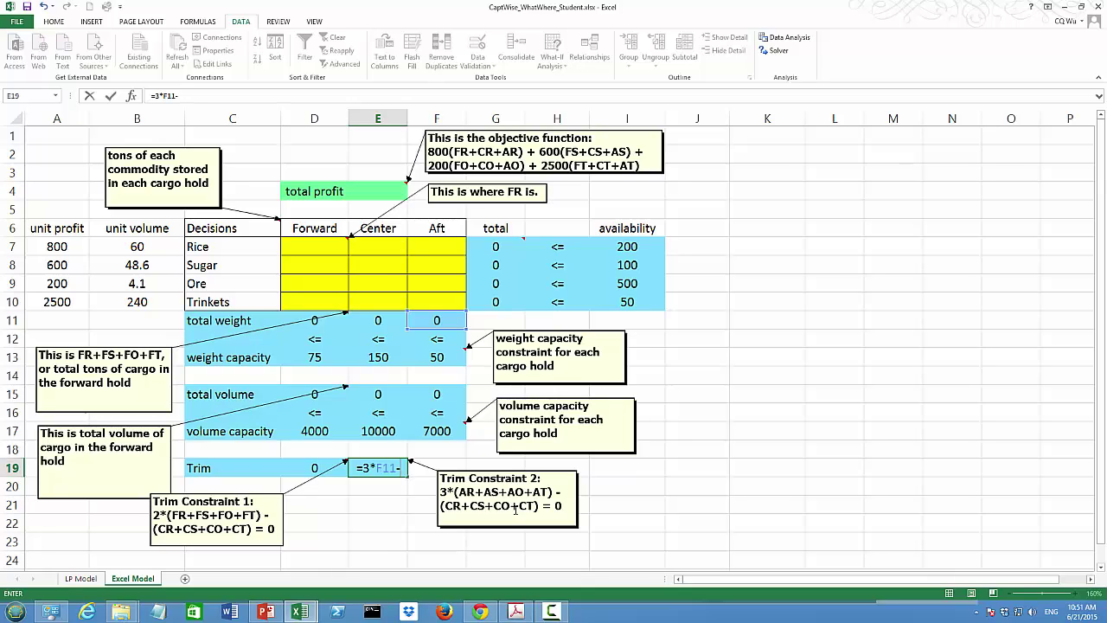
pyautogui.click(367, 325)
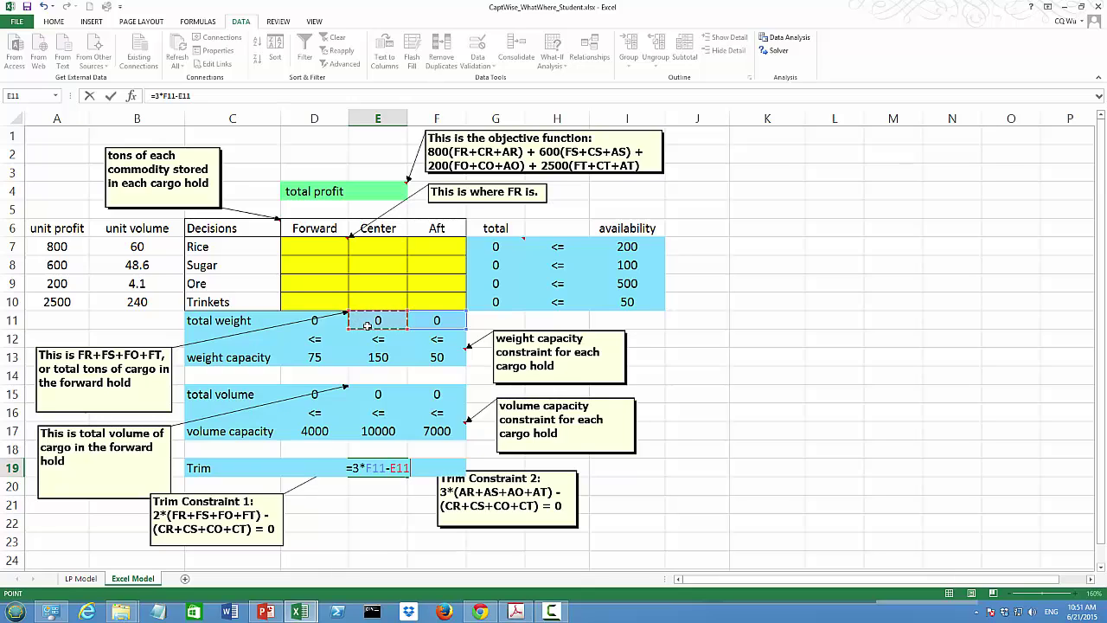
pyautogui.press('Return')
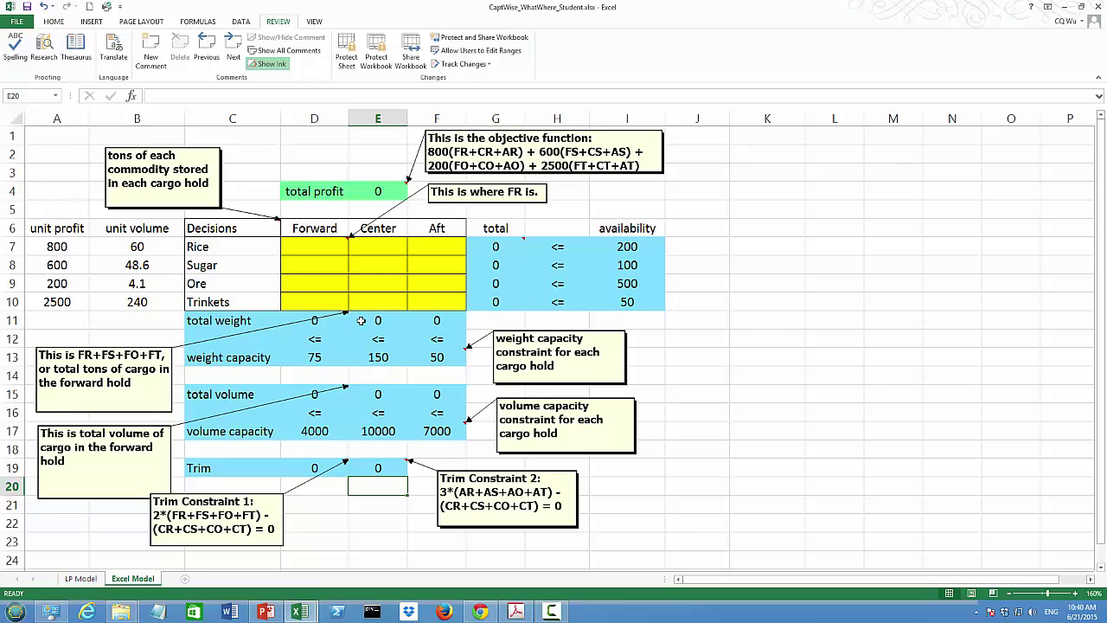
# - Launch Solver from the Data tab's Analysis group
pyautogui.click(241, 23)
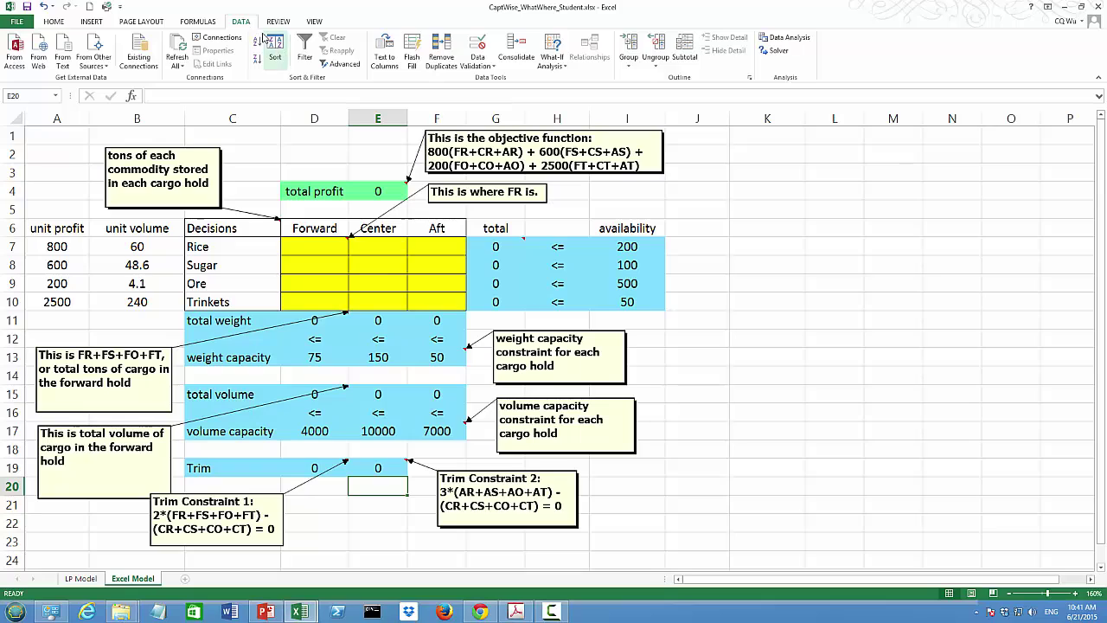
pyautogui.click(779, 52)
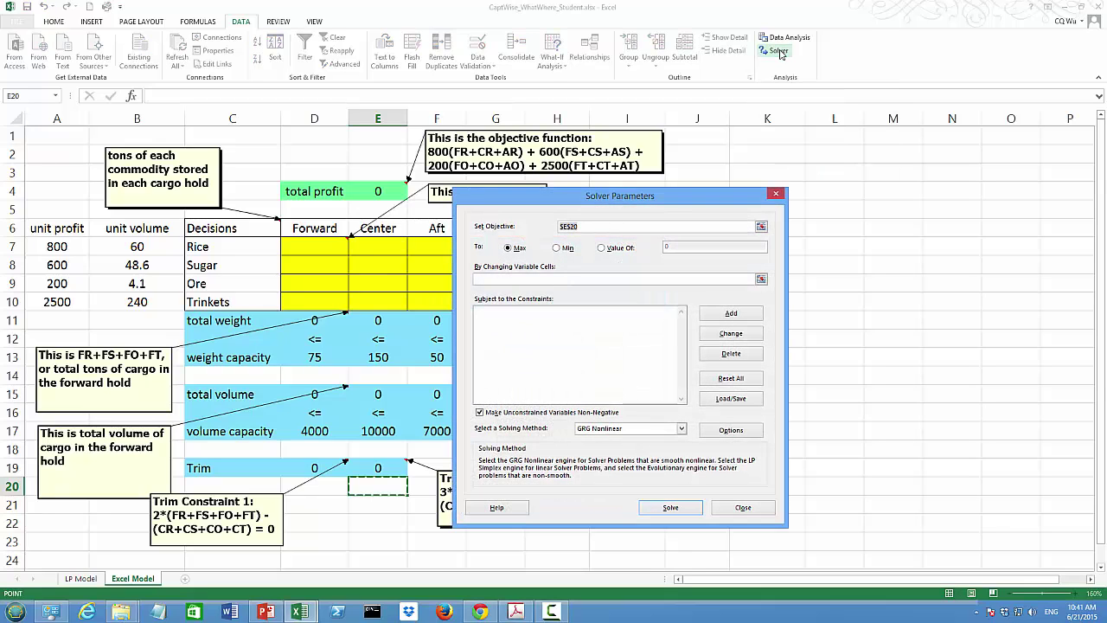
# - Set Solver's objective to the total profit cell E4, maximised, with Max kept selected
pyautogui.moveTo(659, 197); pyautogui.dragTo(775, 192)
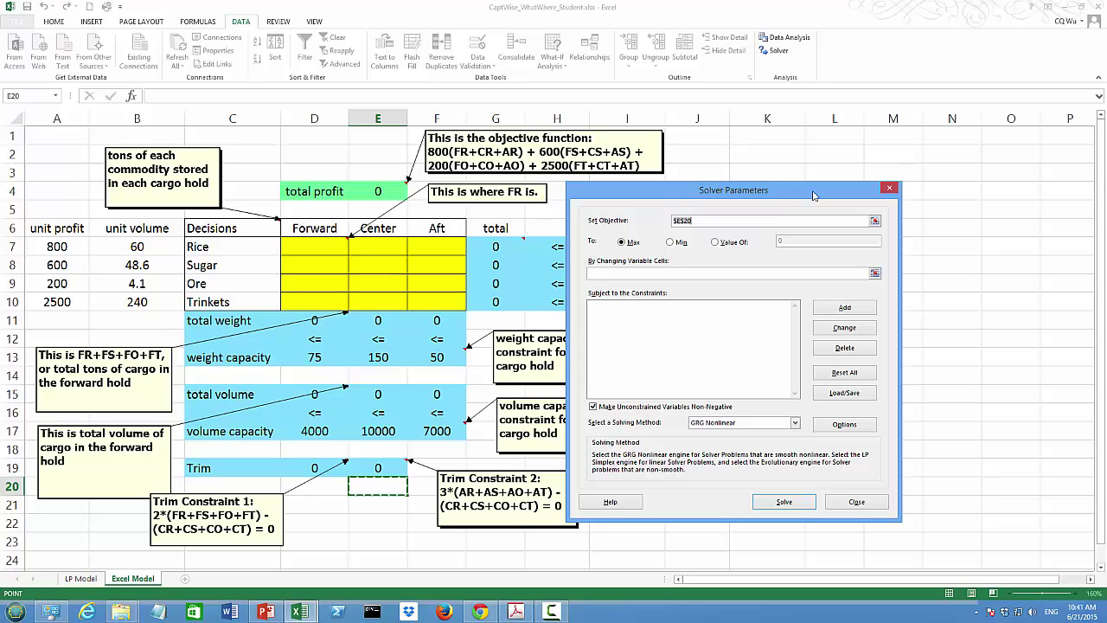
pyautogui.moveTo(813, 195); pyautogui.dragTo(889, 180)
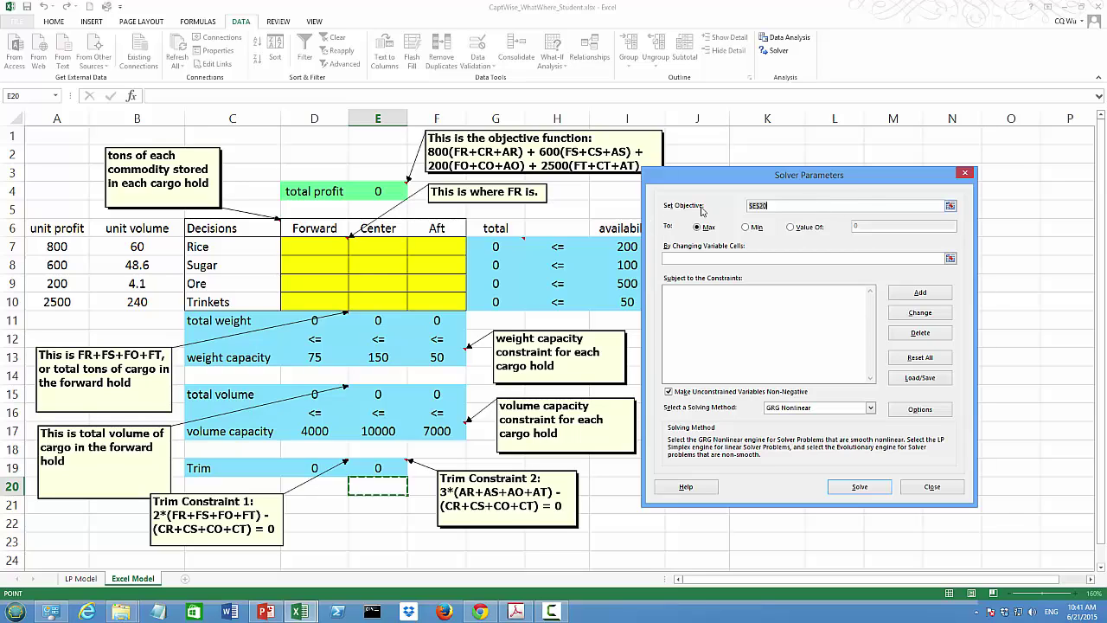
pyautogui.click(370, 193)
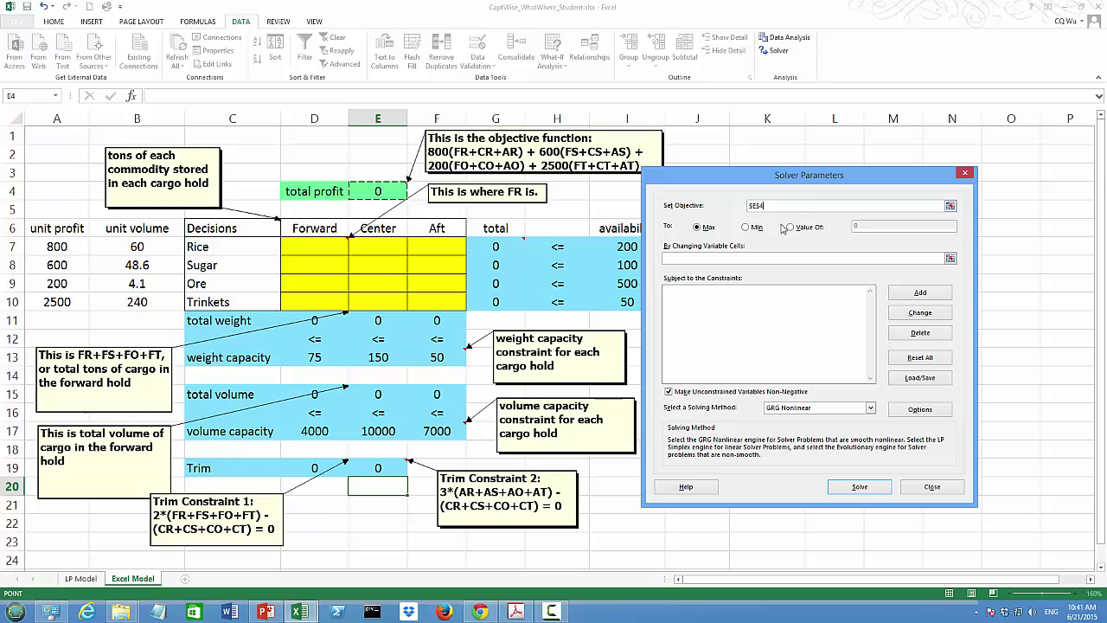
pyautogui.click(695, 226)
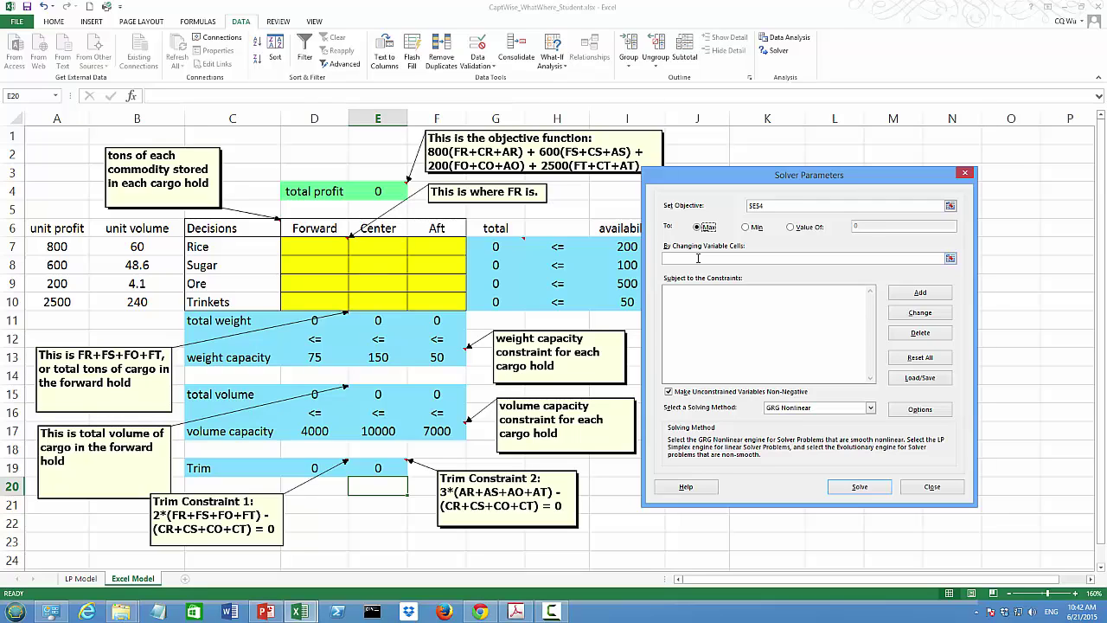
pyautogui.click(694, 258)
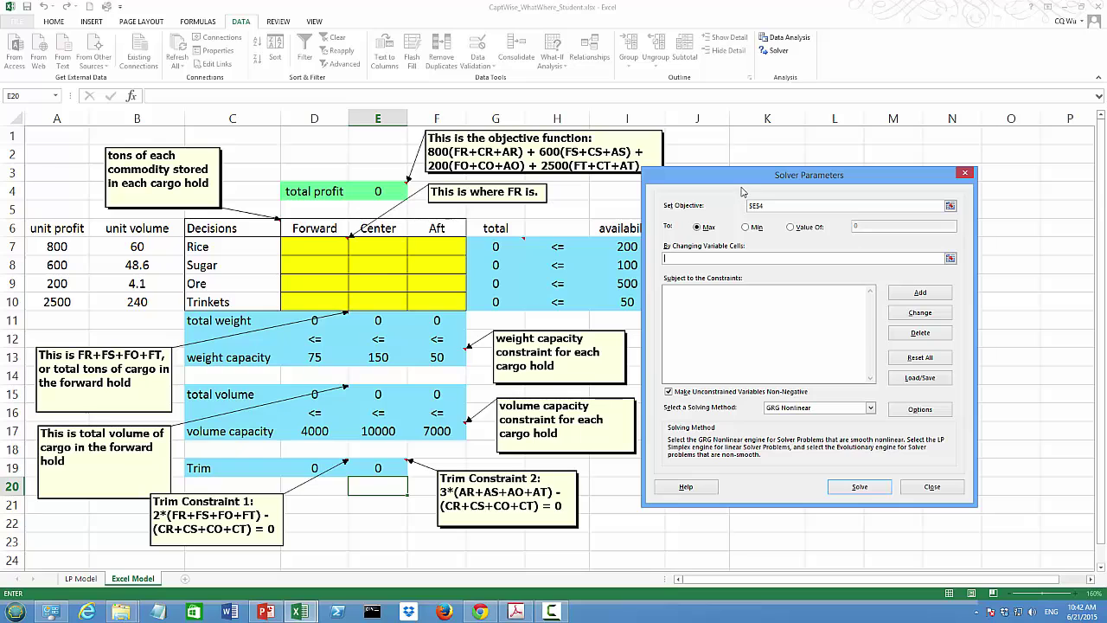
pyautogui.moveTo(740, 180); pyautogui.dragTo(773, 127)
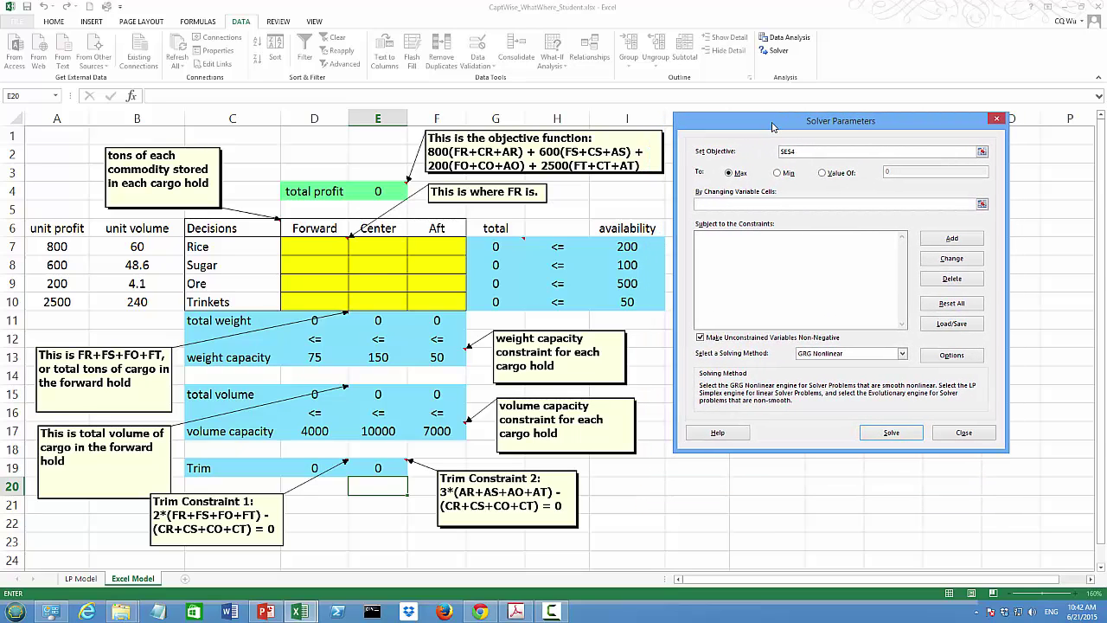
# - Enter the tonnage cells D7:F10 as Solver's variable cells and start a new constraint
pyautogui.click(782, 203)
pyautogui.click(300, 246)
pyautogui.moveTo(300, 245); pyautogui.dragTo(437, 301)
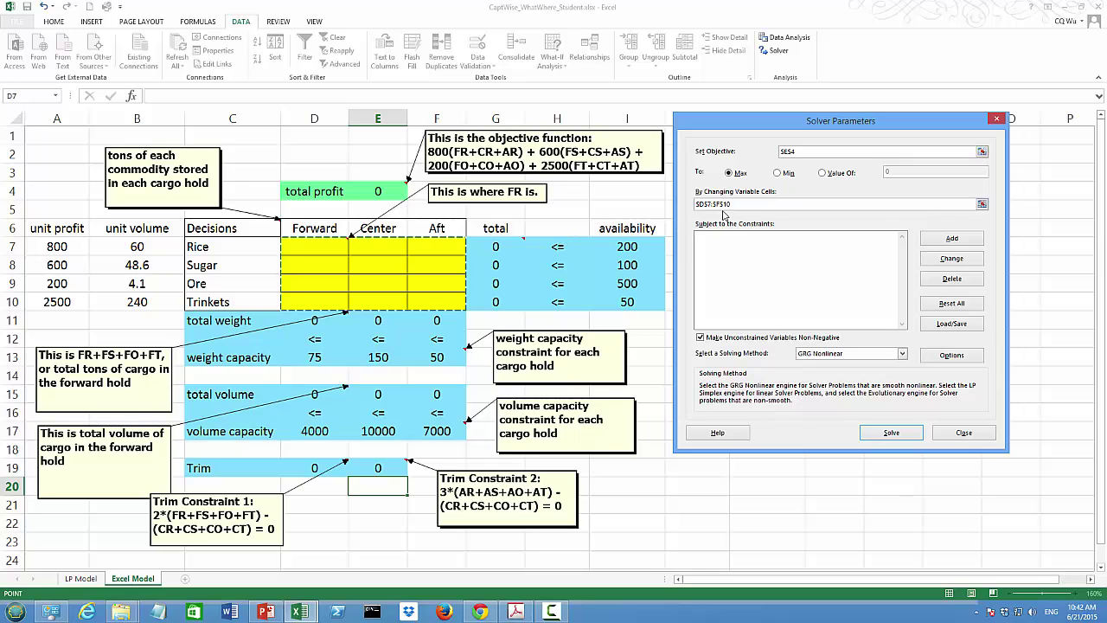
pyautogui.click(789, 224)
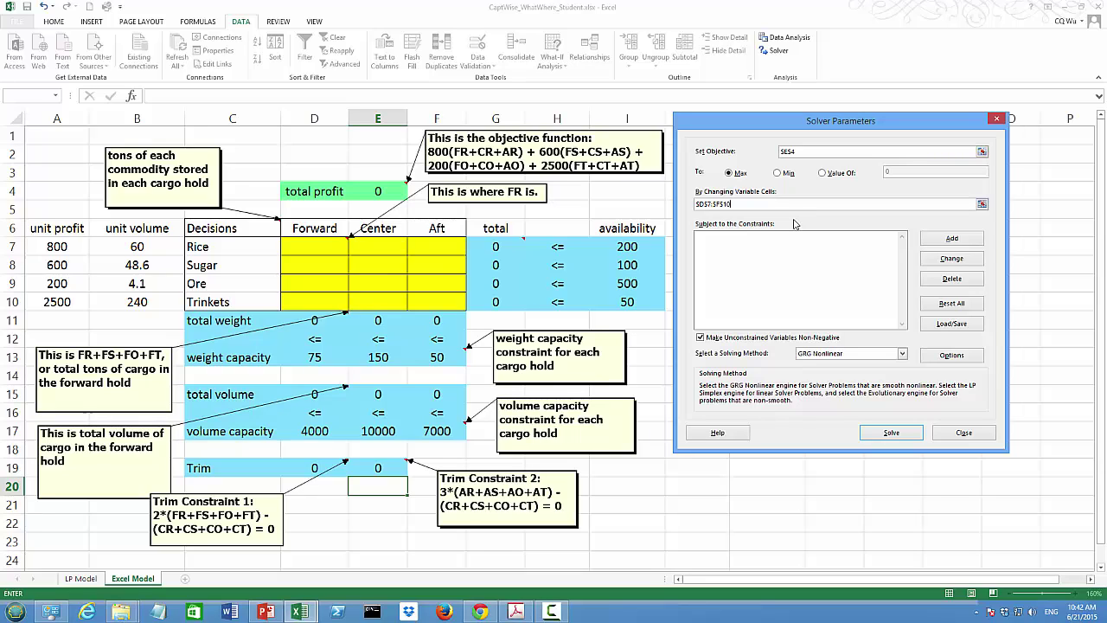
pyautogui.click(952, 240)
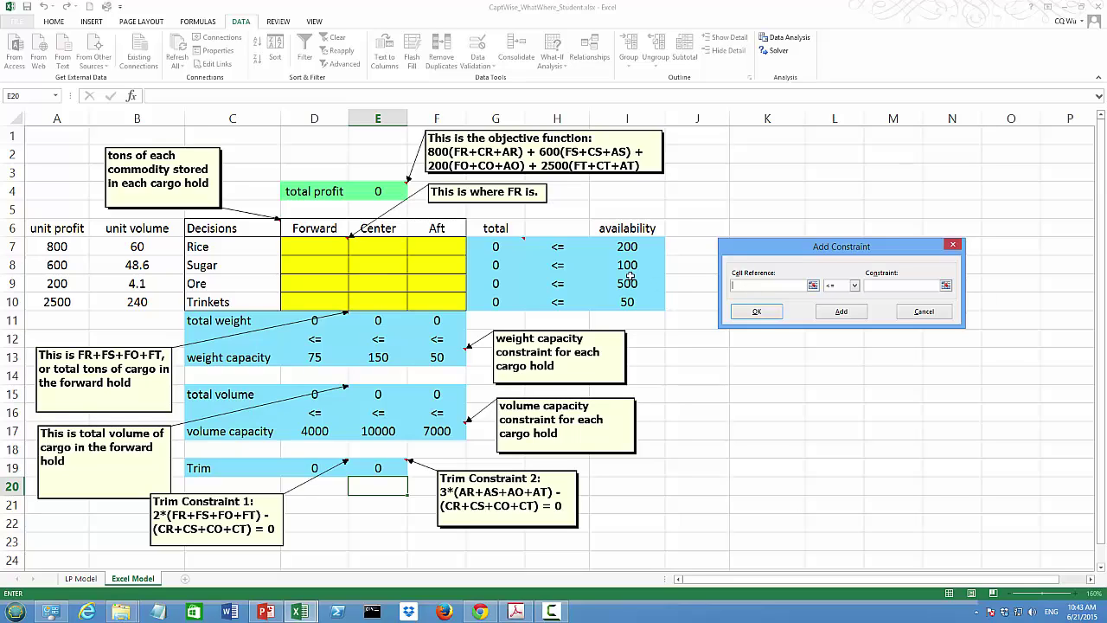
# - Add the constraint G7:G10 <= I7:I10, capping each commodity total at its availability
pyautogui.click(493, 246)
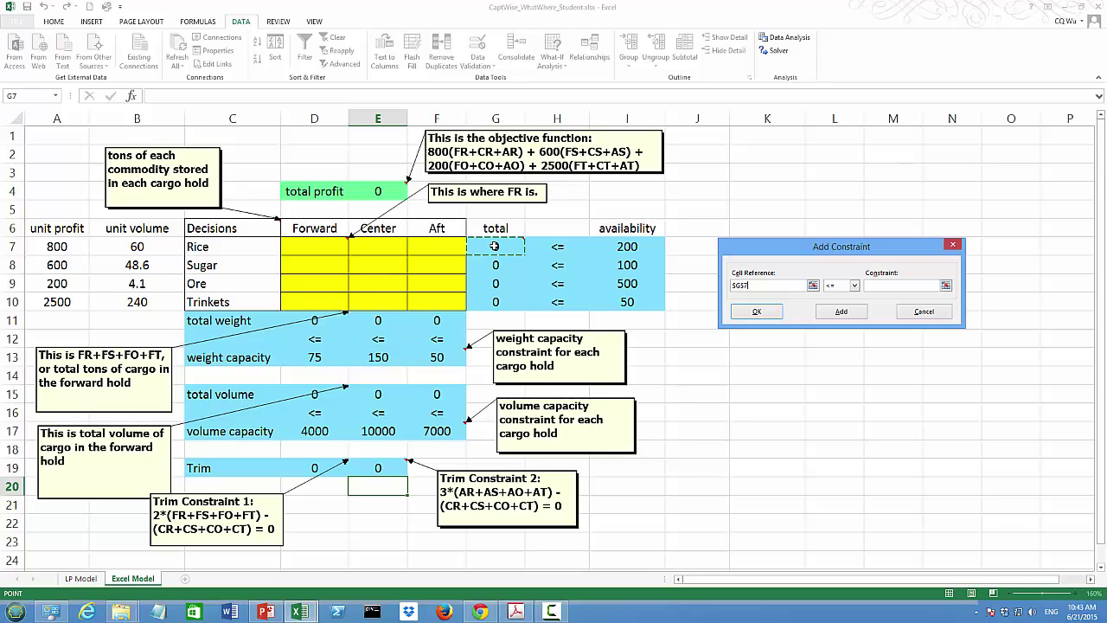
pyautogui.moveTo(493, 246); pyautogui.dragTo(494, 302)
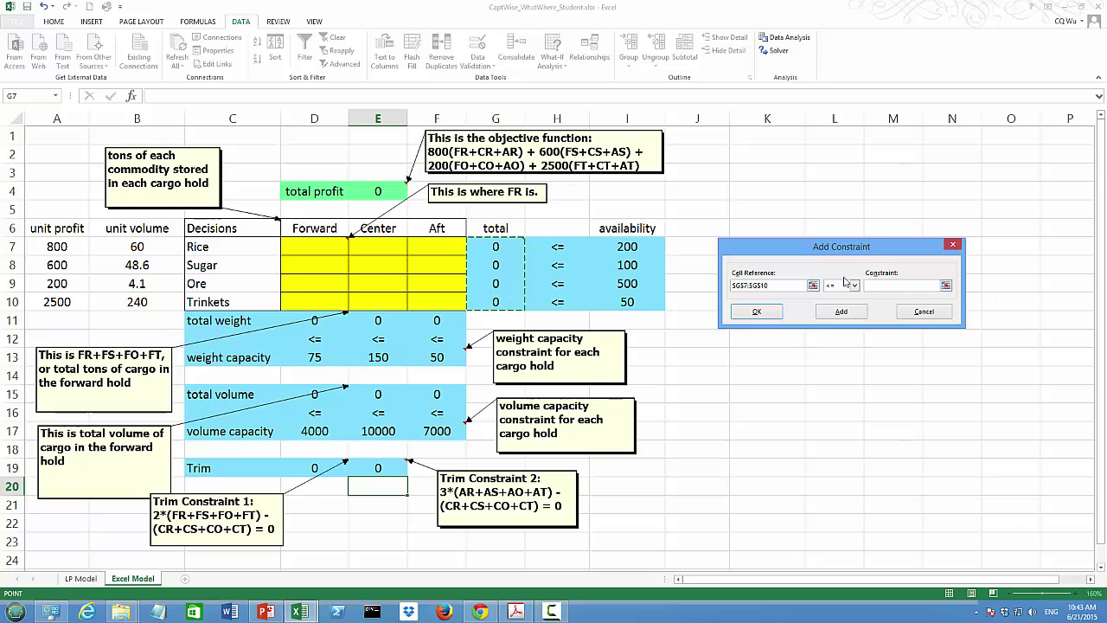
pyautogui.click(873, 287)
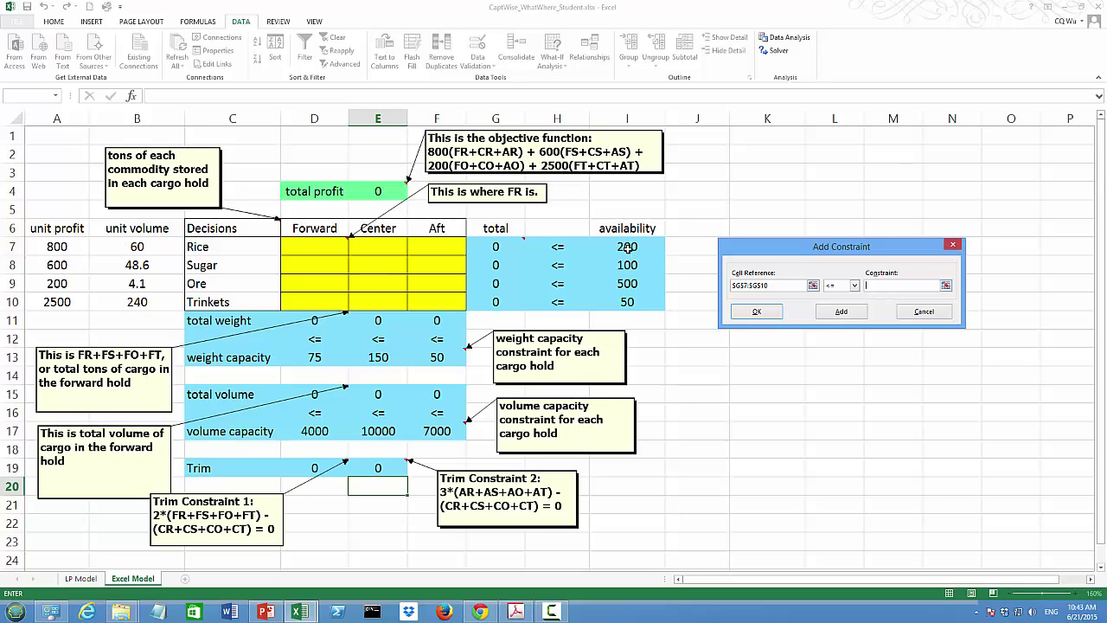
pyautogui.moveTo(624, 245); pyautogui.dragTo(629, 294)
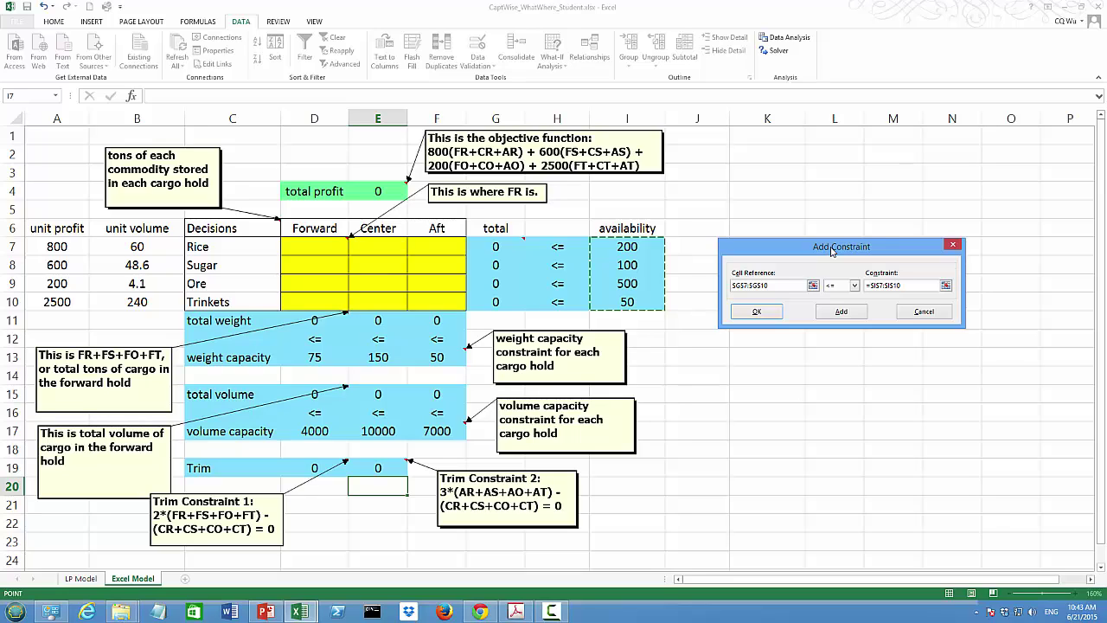
pyautogui.click(846, 314)
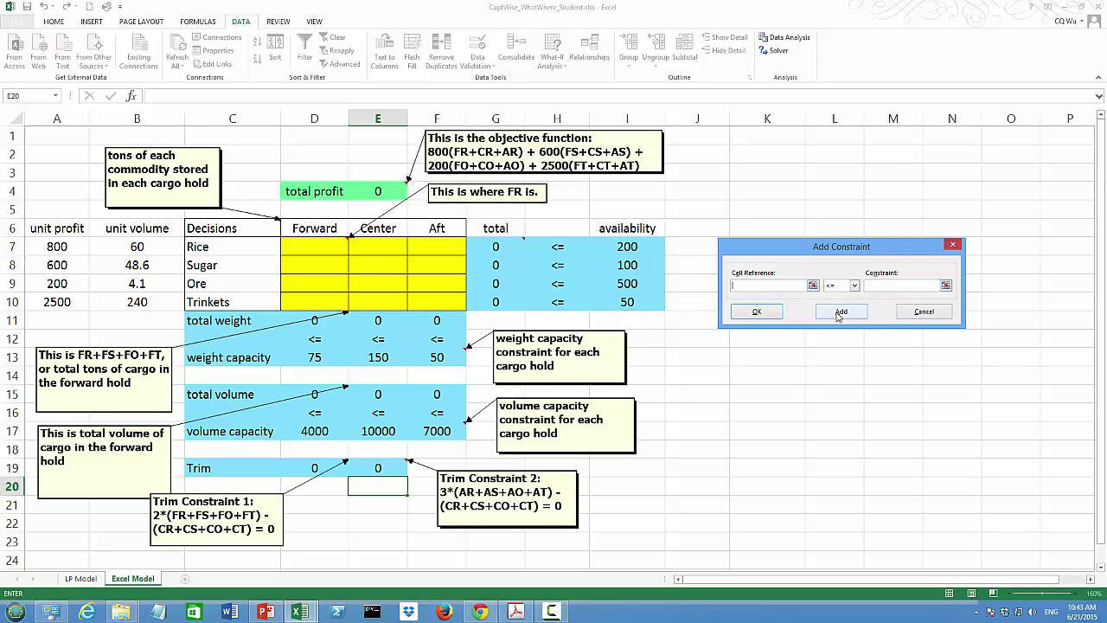
# - Add a constraint keeping the hold total weights at or below the weight capacities
pyautogui.moveTo(770, 247); pyautogui.dragTo(748, 248)
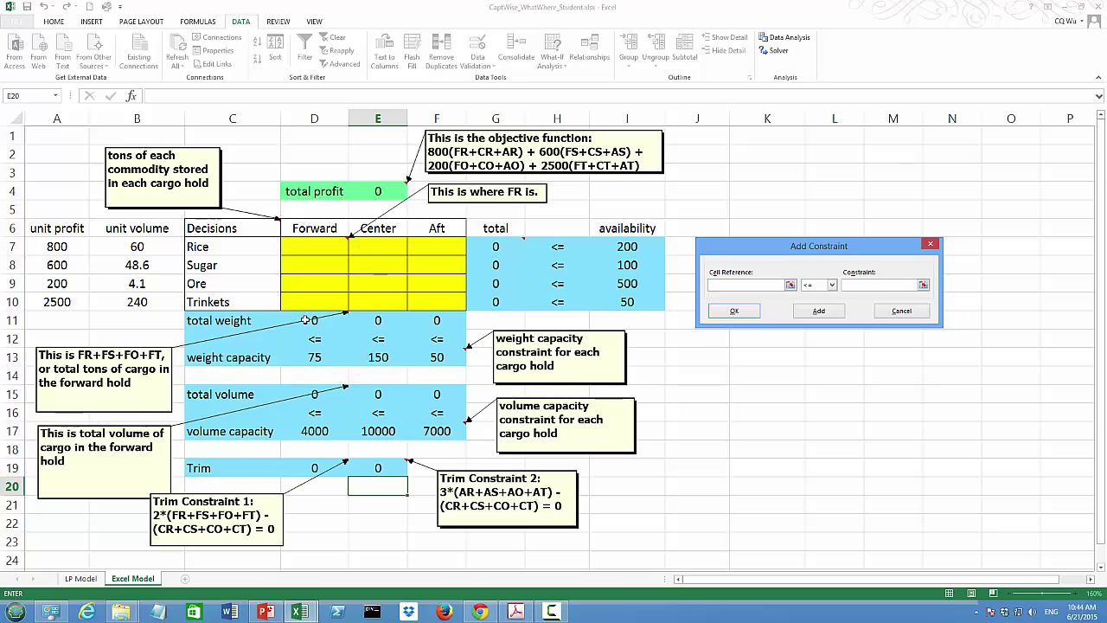
pyautogui.moveTo(305, 320); pyautogui.dragTo(427, 323)
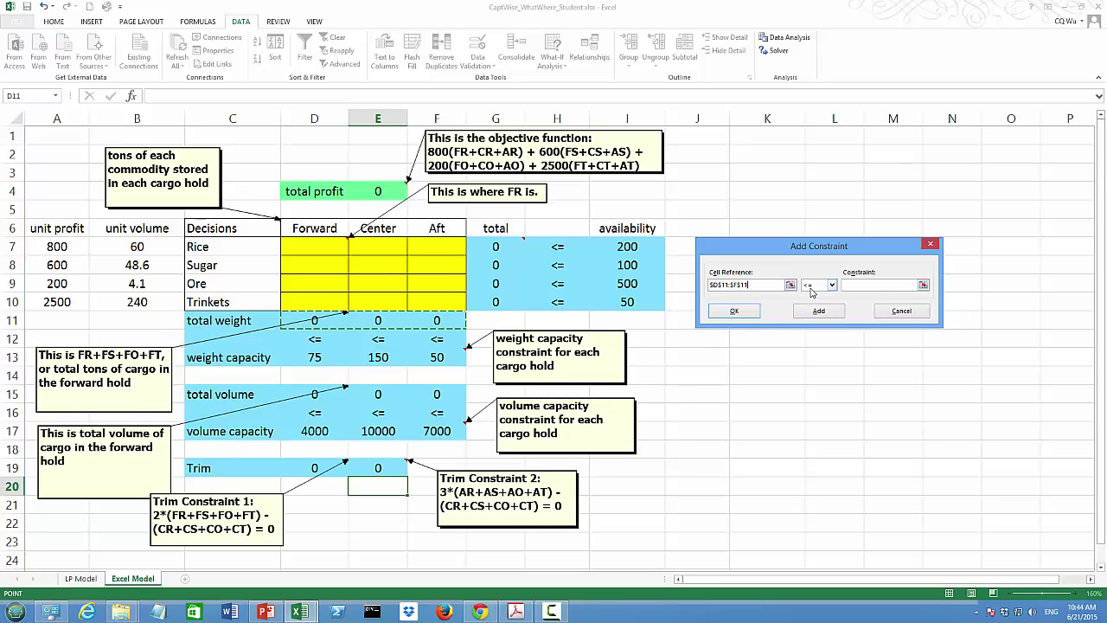
pyautogui.click(845, 290)
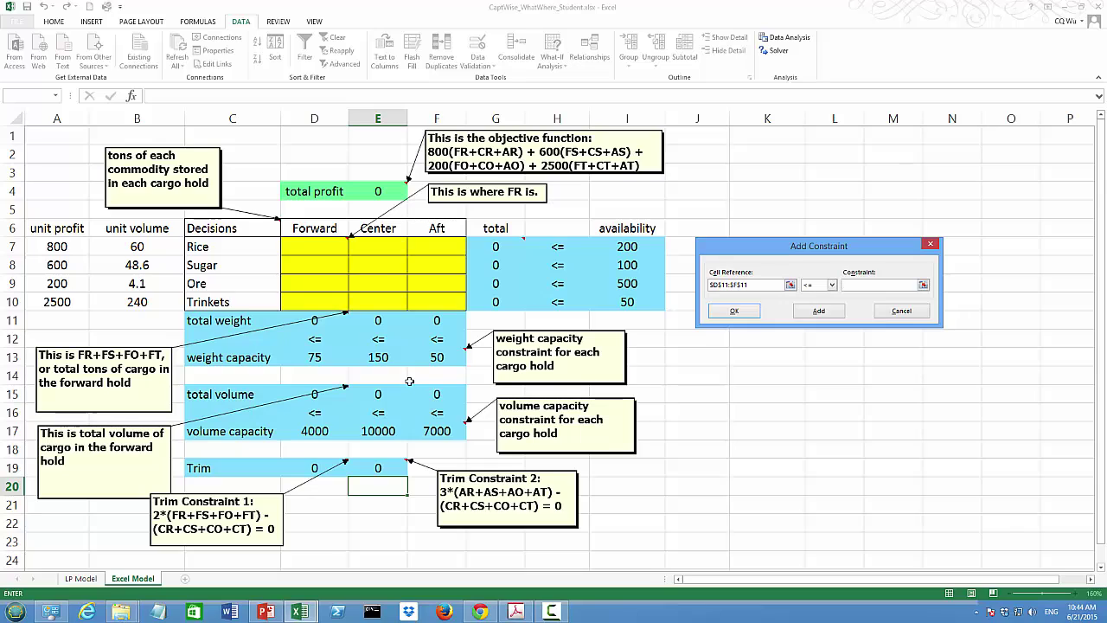
pyautogui.moveTo(311, 357); pyautogui.dragTo(429, 360)
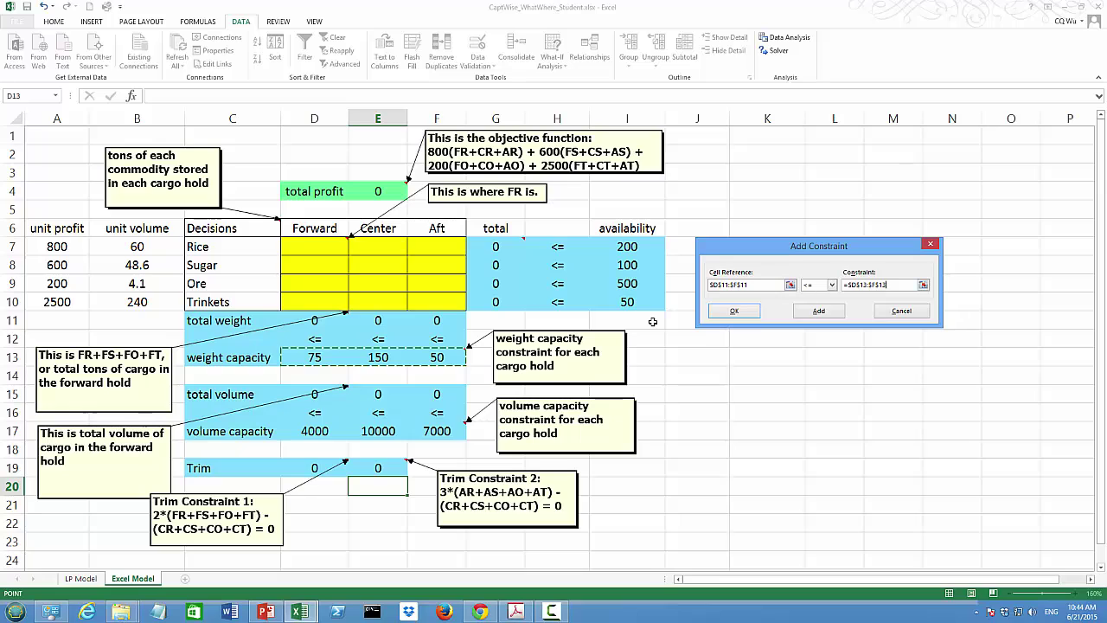
pyautogui.click(823, 313)
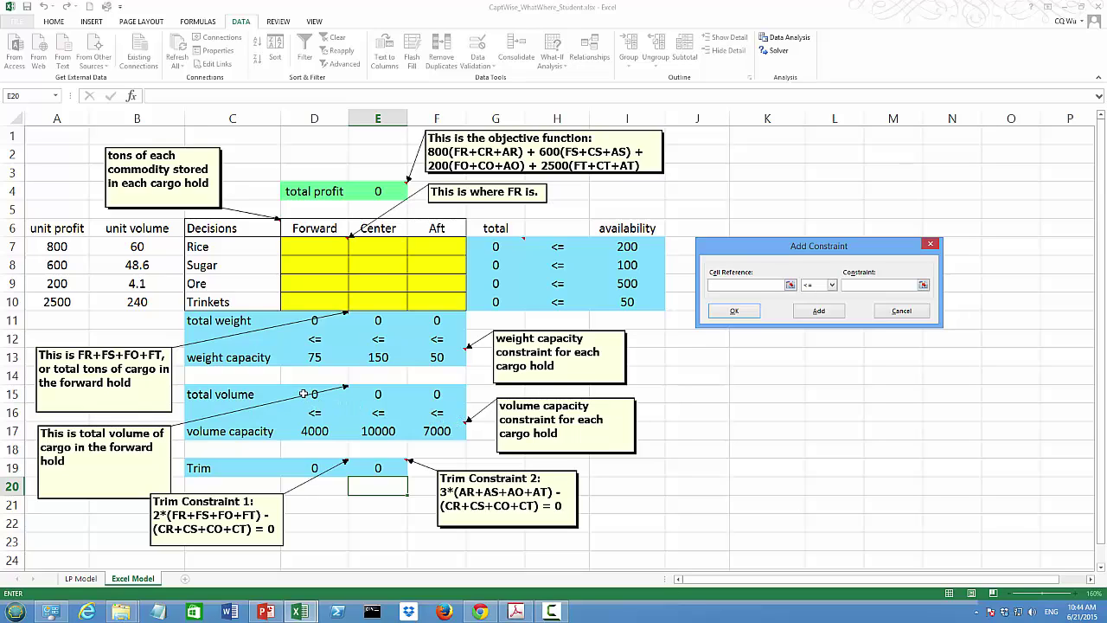
# - Add the constraint D15:F15 <= D17:F17, keeping each hold's total volume within capacity
pyautogui.moveTo(304, 394); pyautogui.dragTo(440, 397)
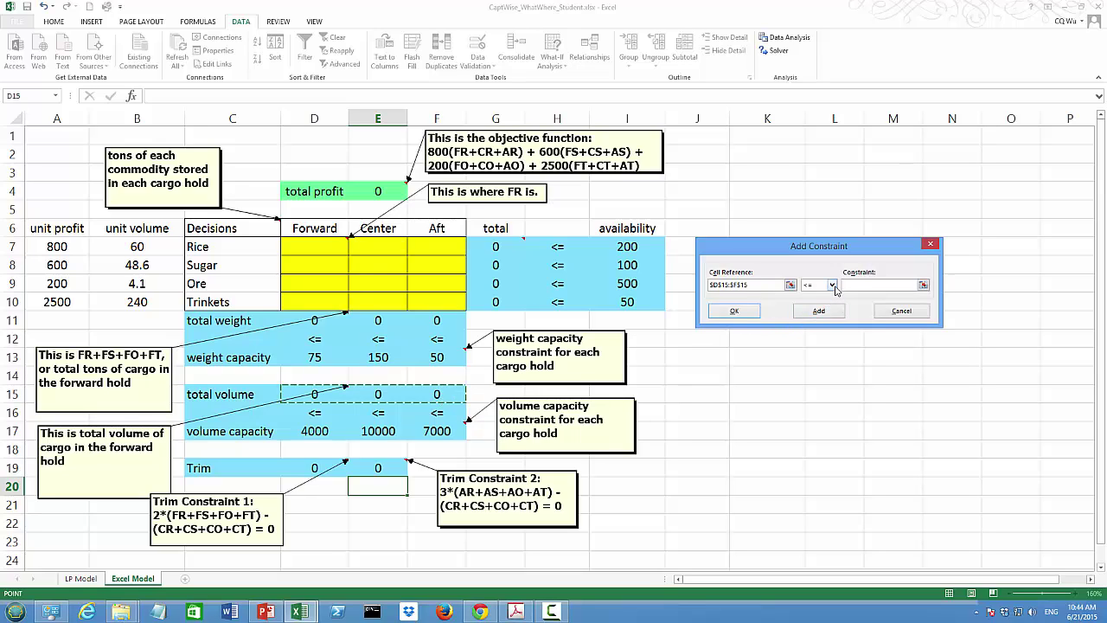
pyautogui.click(864, 285)
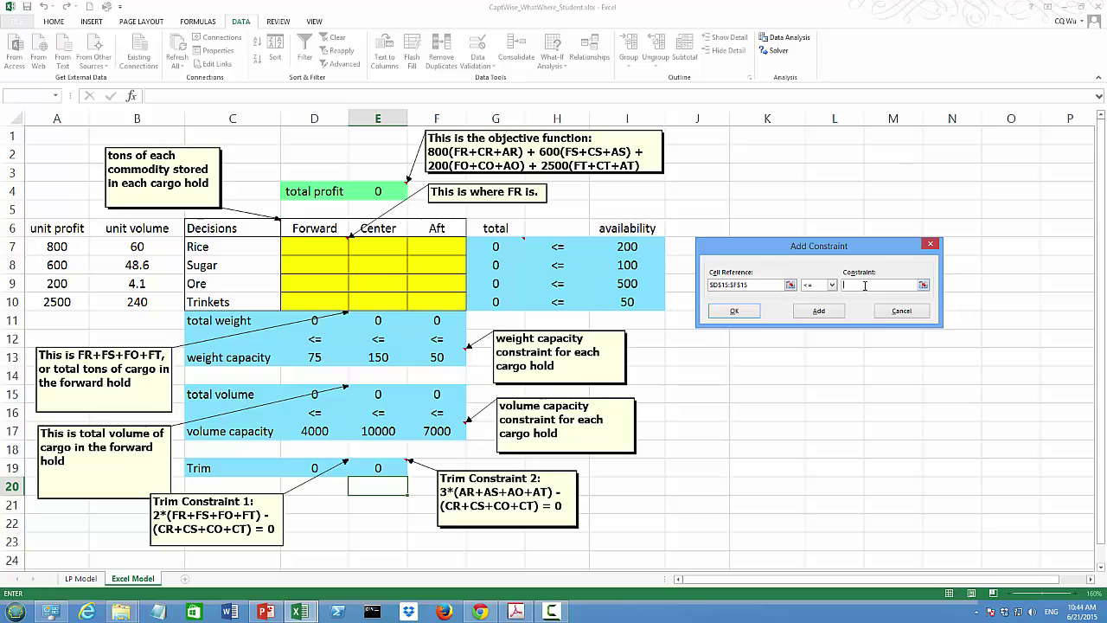
pyautogui.click(302, 431)
pyautogui.moveTo(302, 431); pyautogui.dragTo(430, 433)
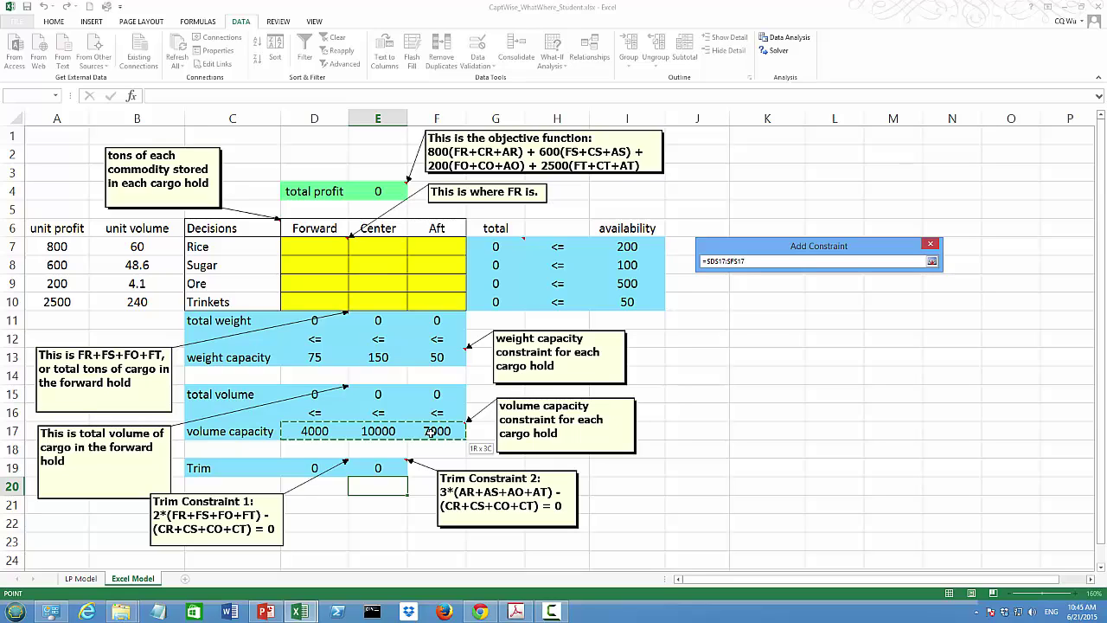
pyautogui.moveTo(429, 432); pyautogui.dragTo(433, 435)
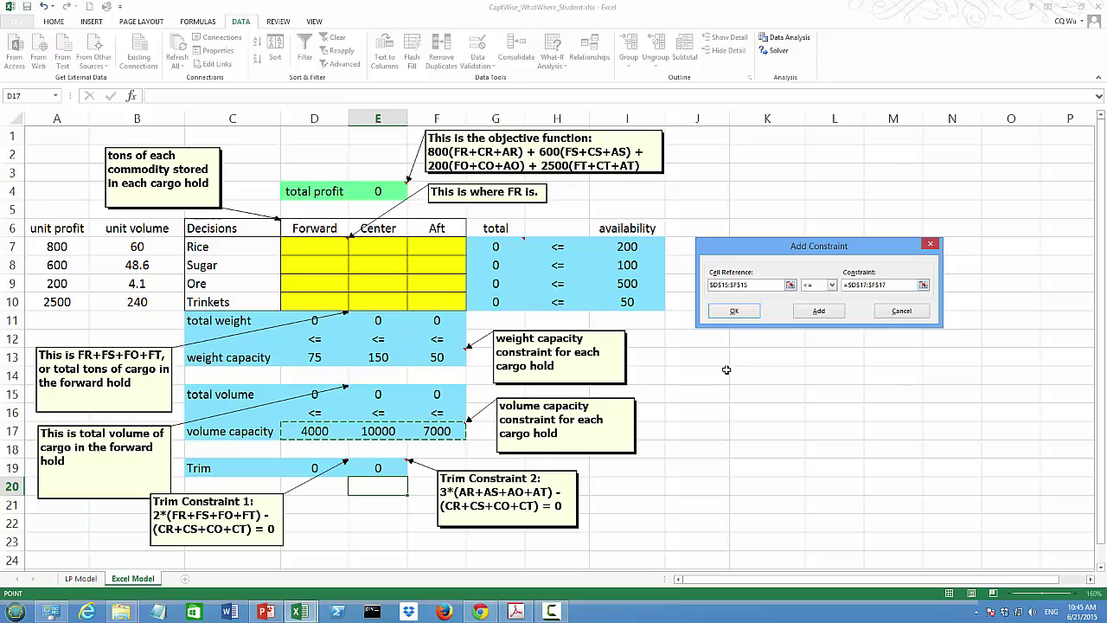
pyautogui.click(819, 314)
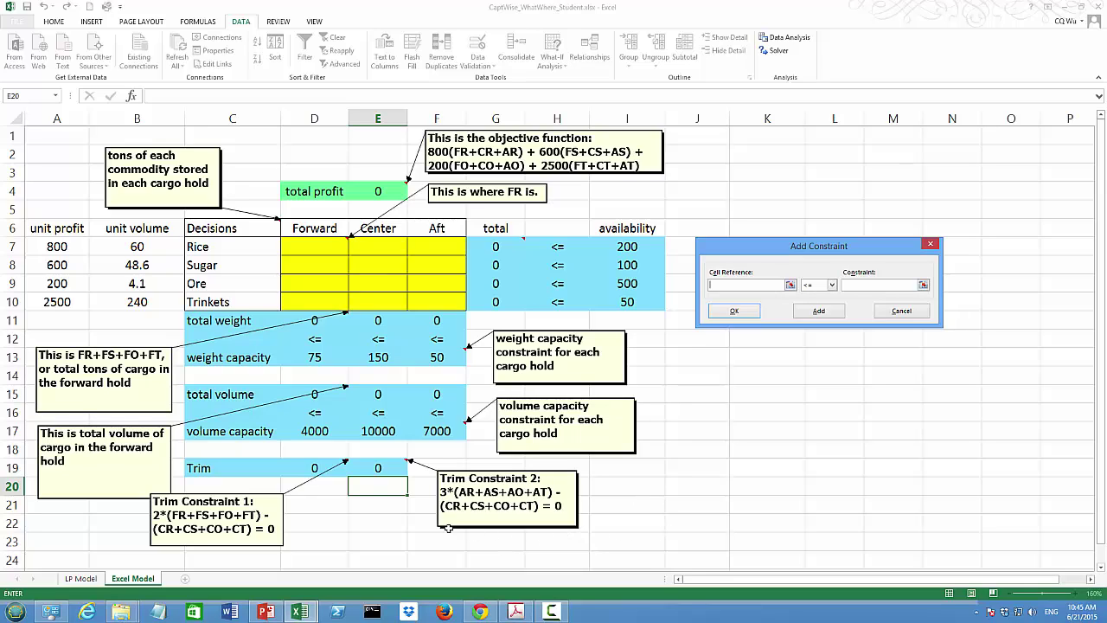
# - Add the constraint that both trim cells D19:E19 equal 0
pyautogui.click(306, 467)
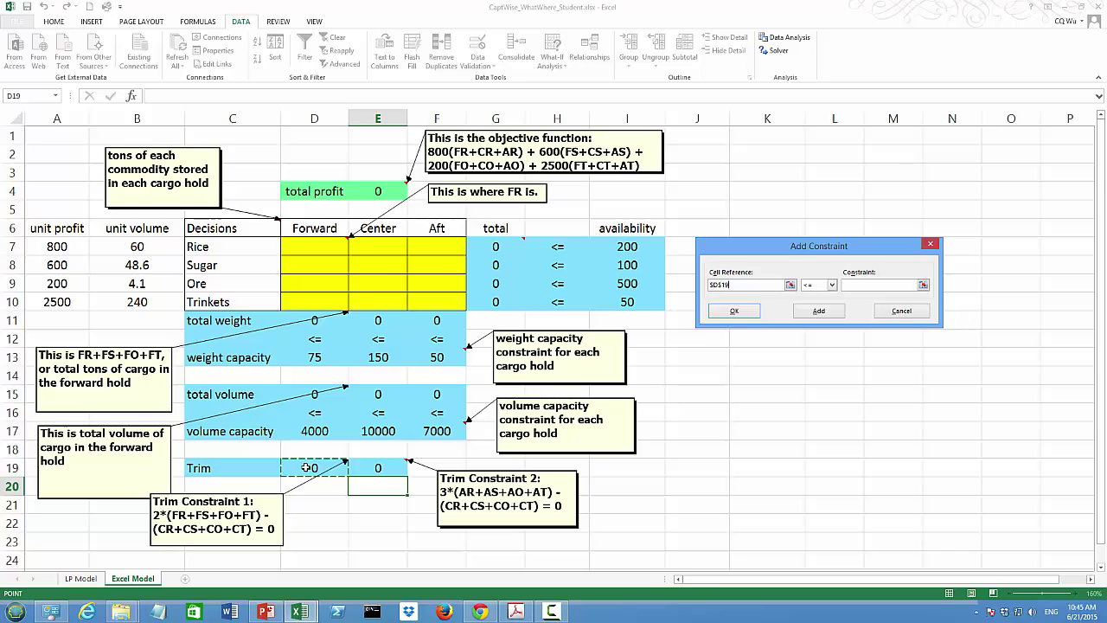
pyautogui.moveTo(306, 467); pyautogui.dragTo(382, 472)
pyautogui.click(831, 285)
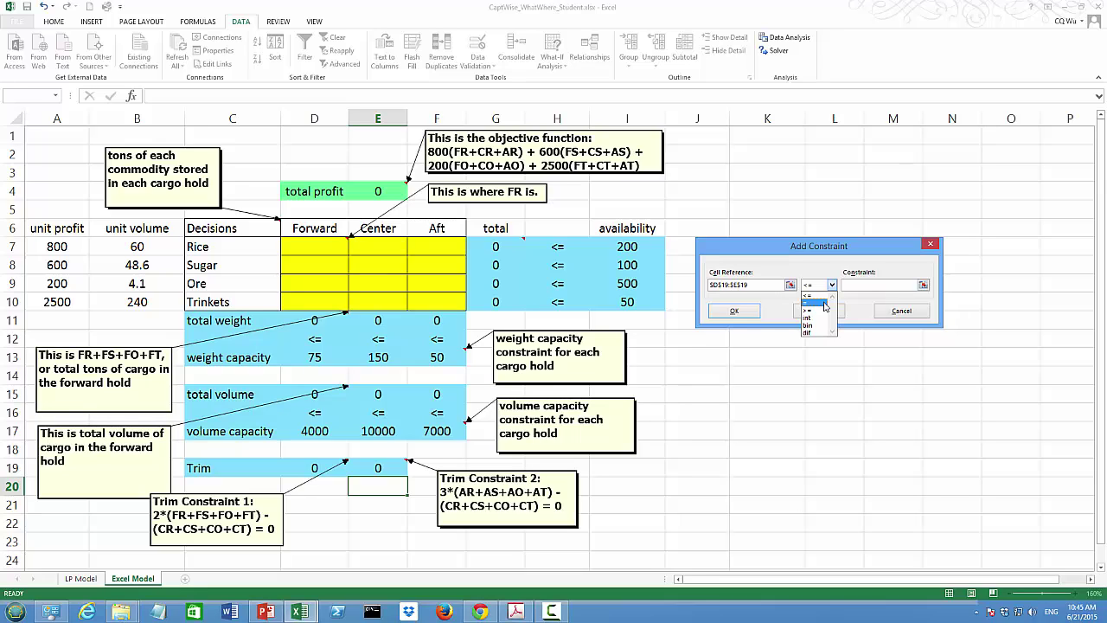
pyautogui.click(825, 305)
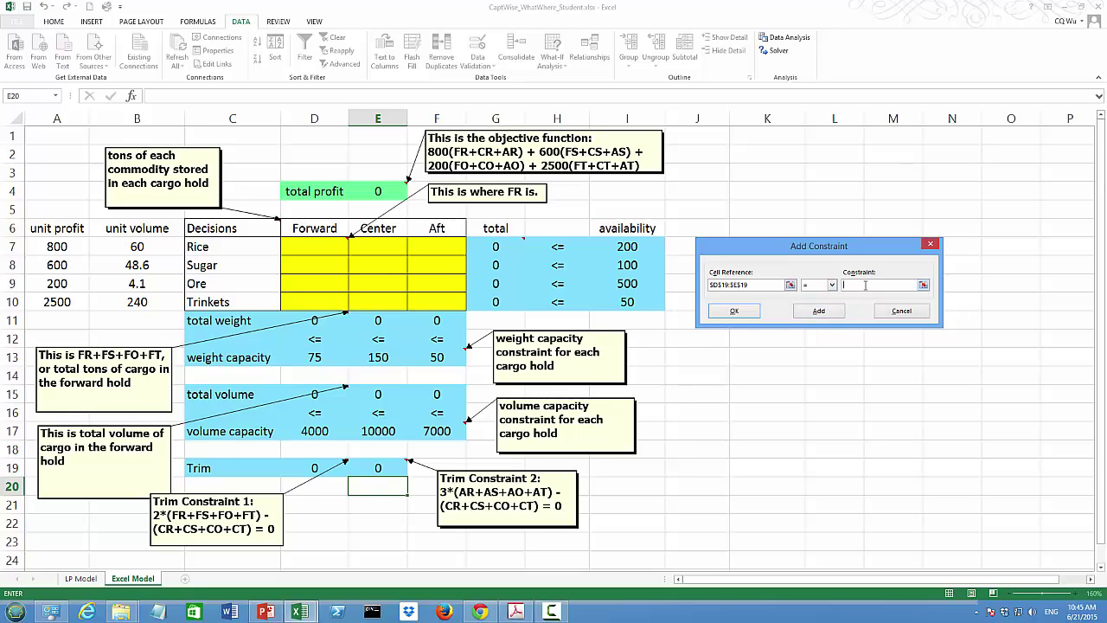
pyautogui.write('0')
pyautogui.click(731, 312)
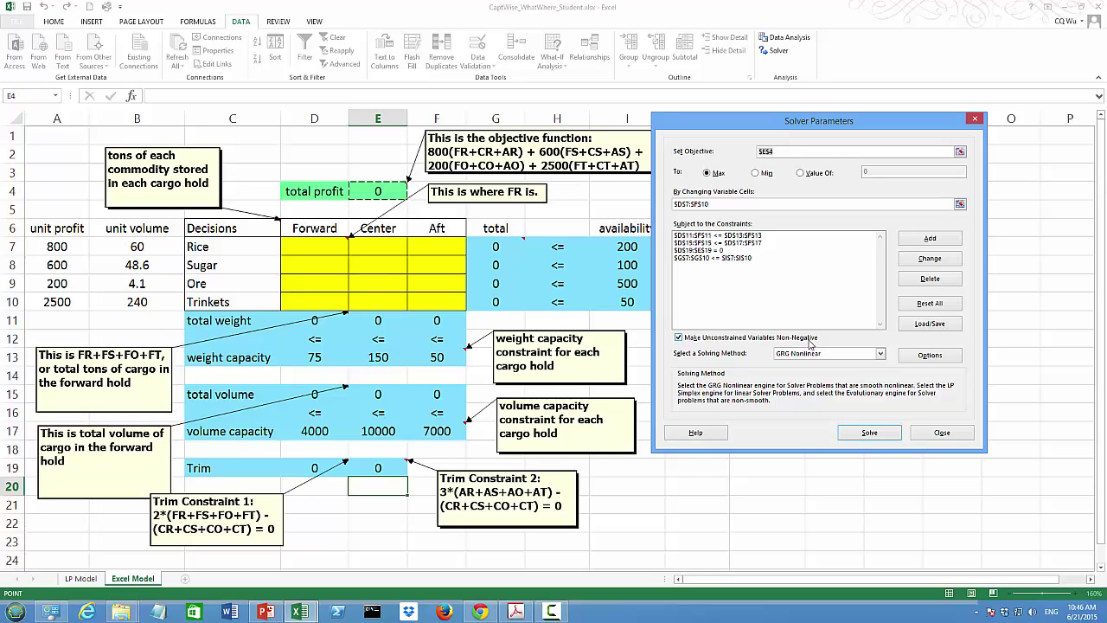
# - Solve the model with the Simplex LP method, reaching a total profit of 259751
pyautogui.click(681, 338)
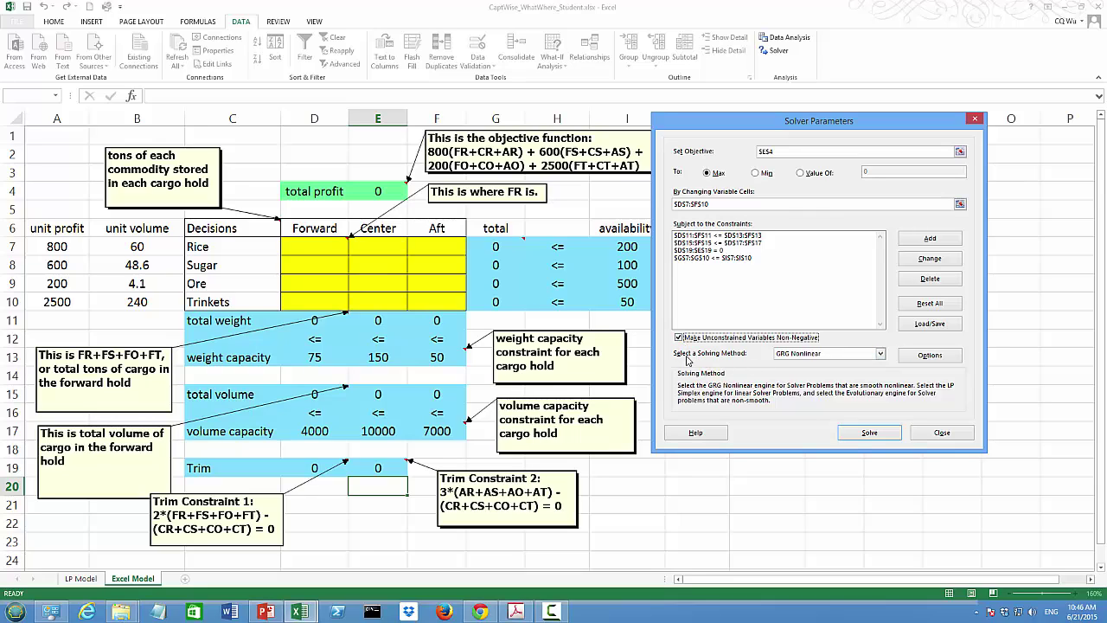
pyautogui.click(880, 355)
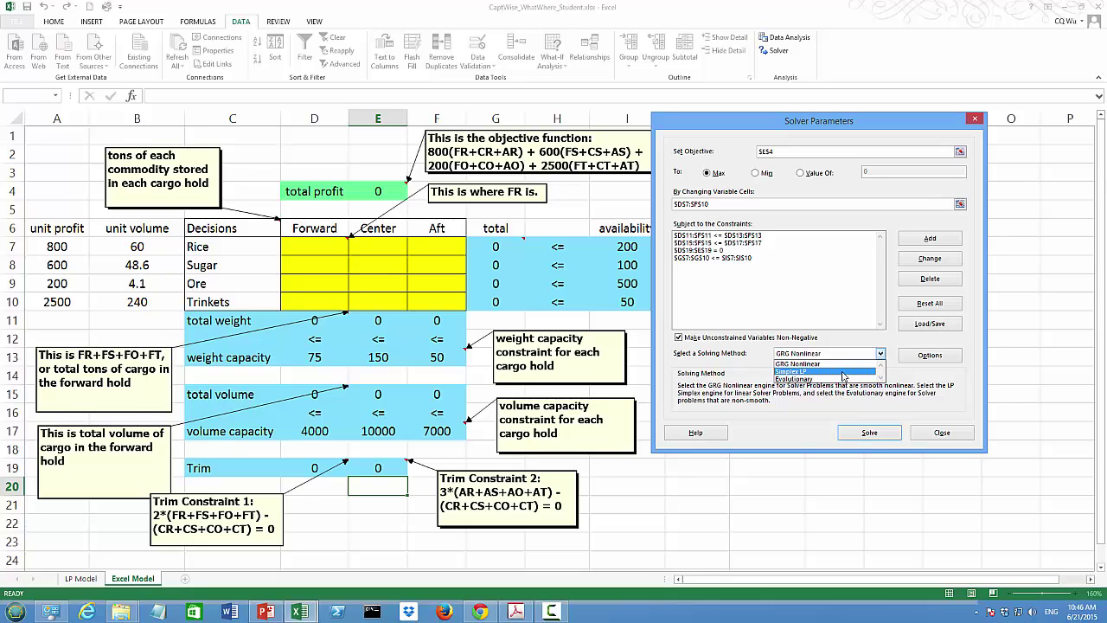
pyautogui.click(843, 372)
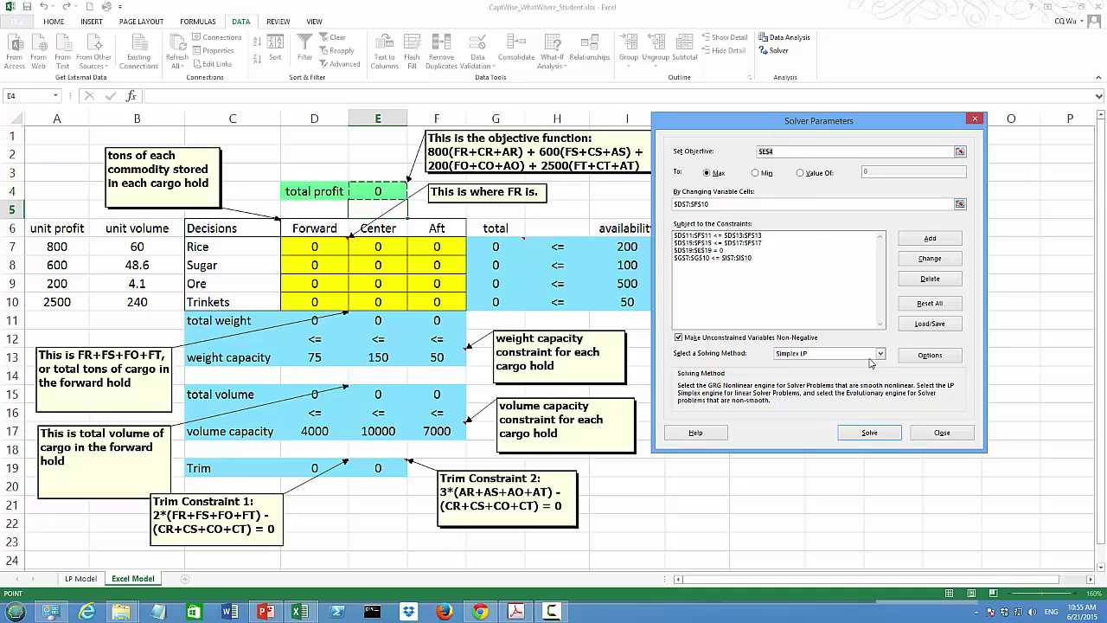
pyautogui.click(869, 433)
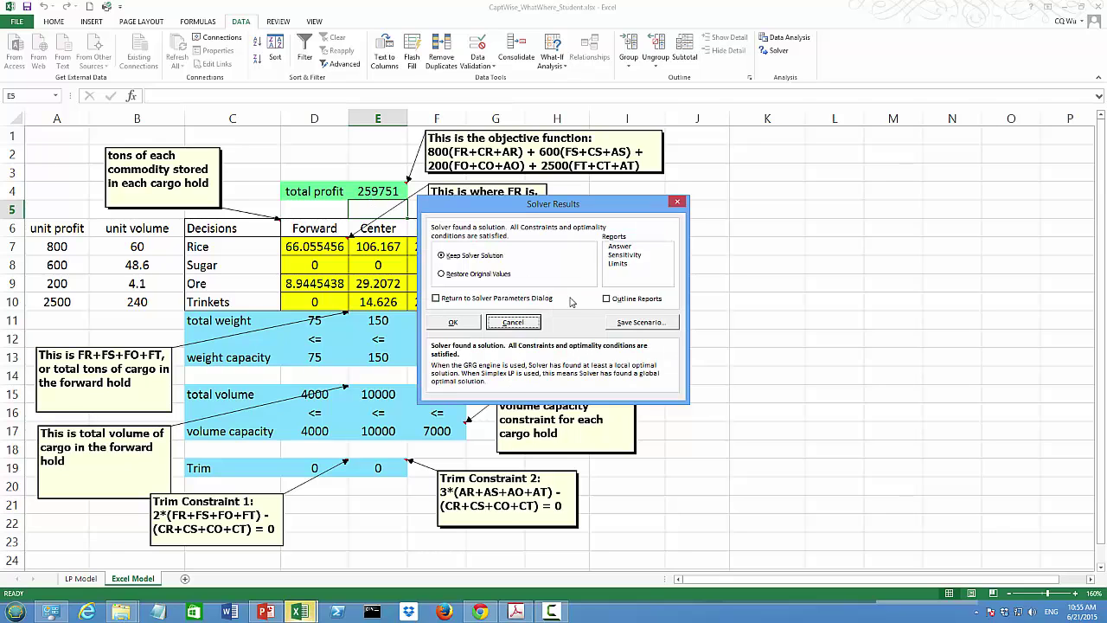
# - Keep the Solver solution without generating the Answer or Sensitivity reports
pyautogui.moveTo(569, 203); pyautogui.dragTo(815, 165)
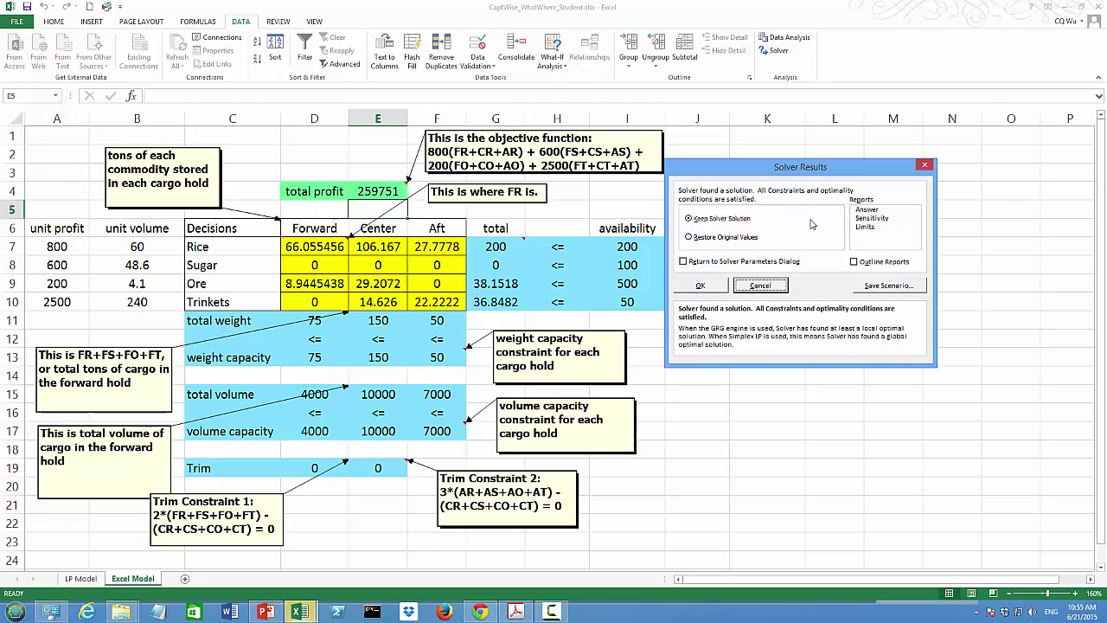
pyautogui.click(868, 210)
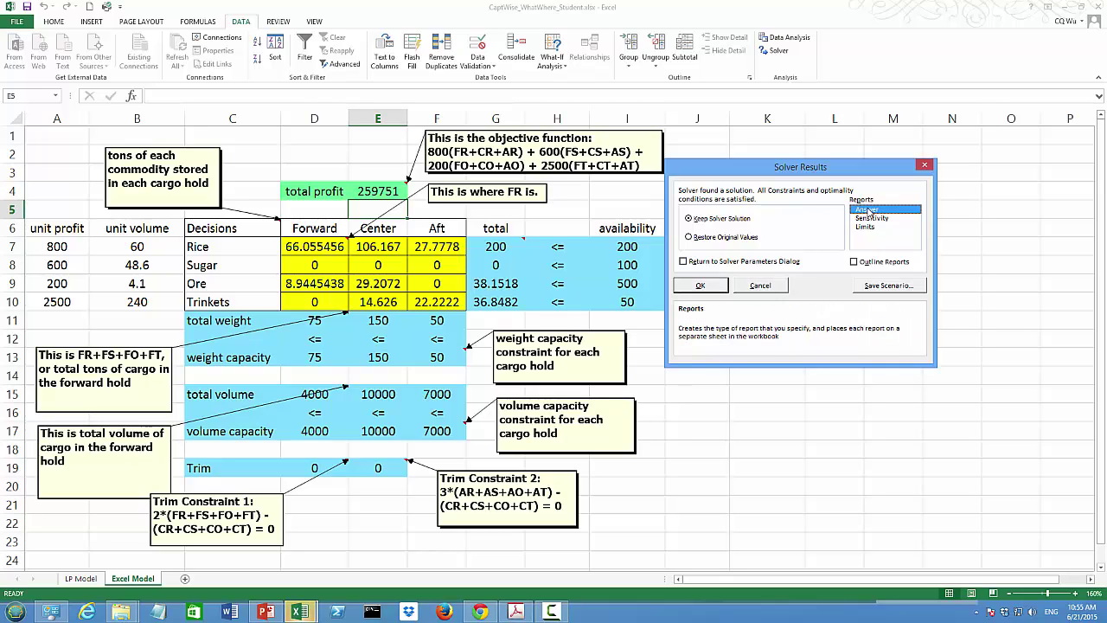
pyautogui.click(869, 218)
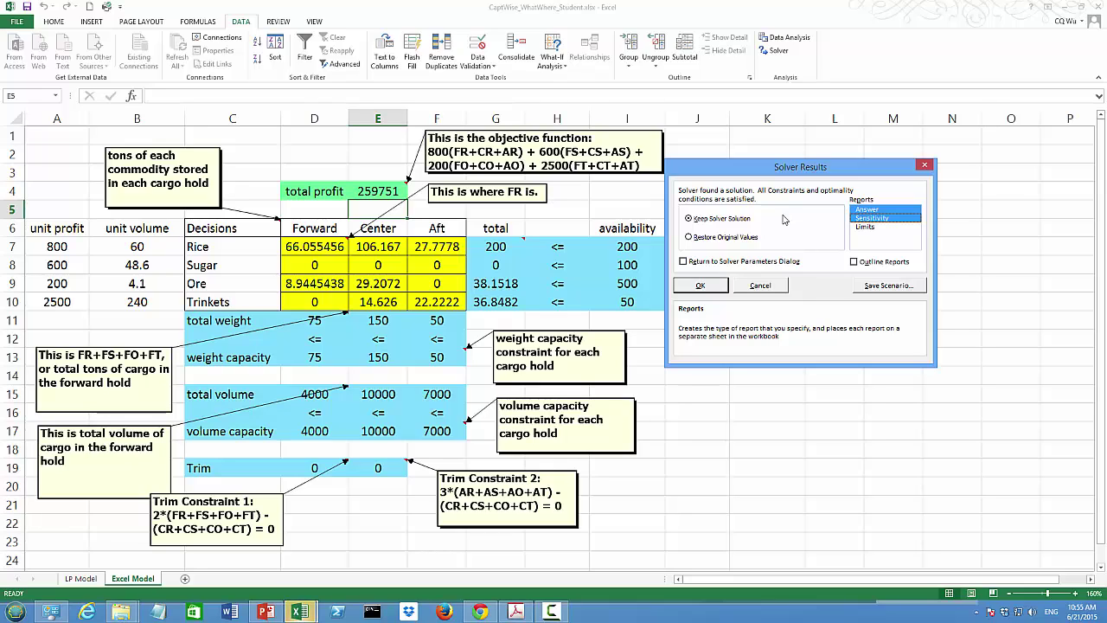
pyautogui.click(863, 217)
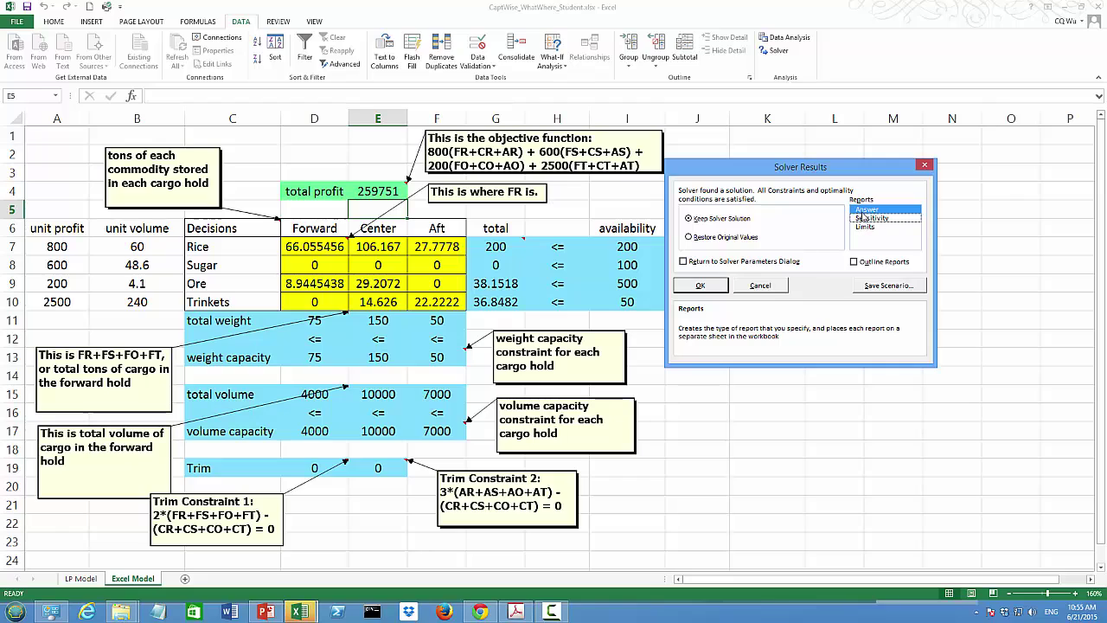
pyautogui.click(864, 211)
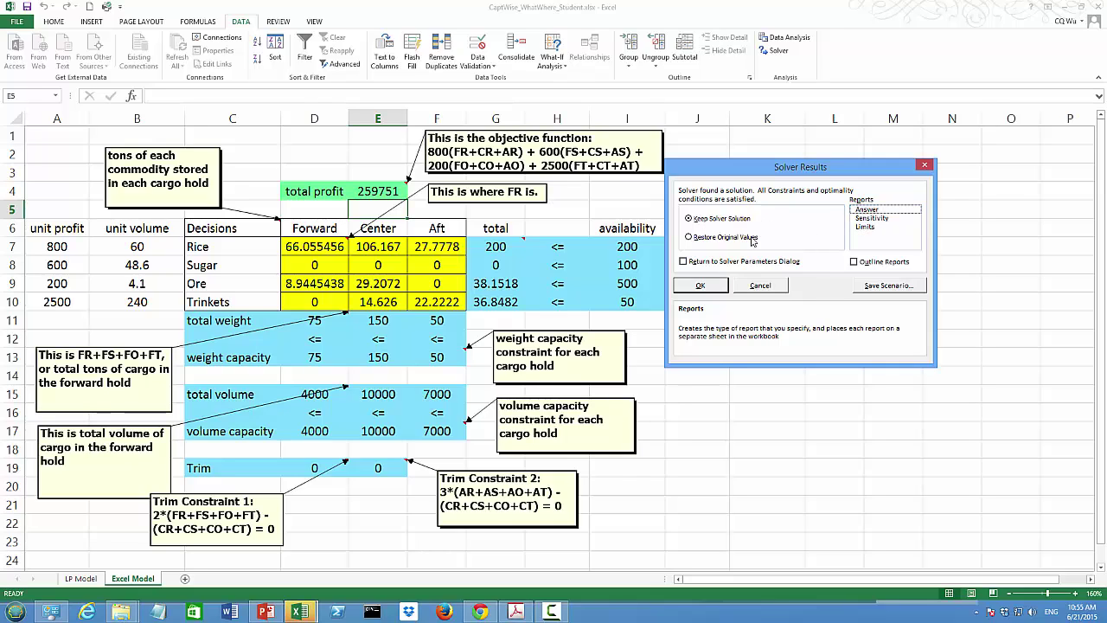
pyautogui.click(701, 286)
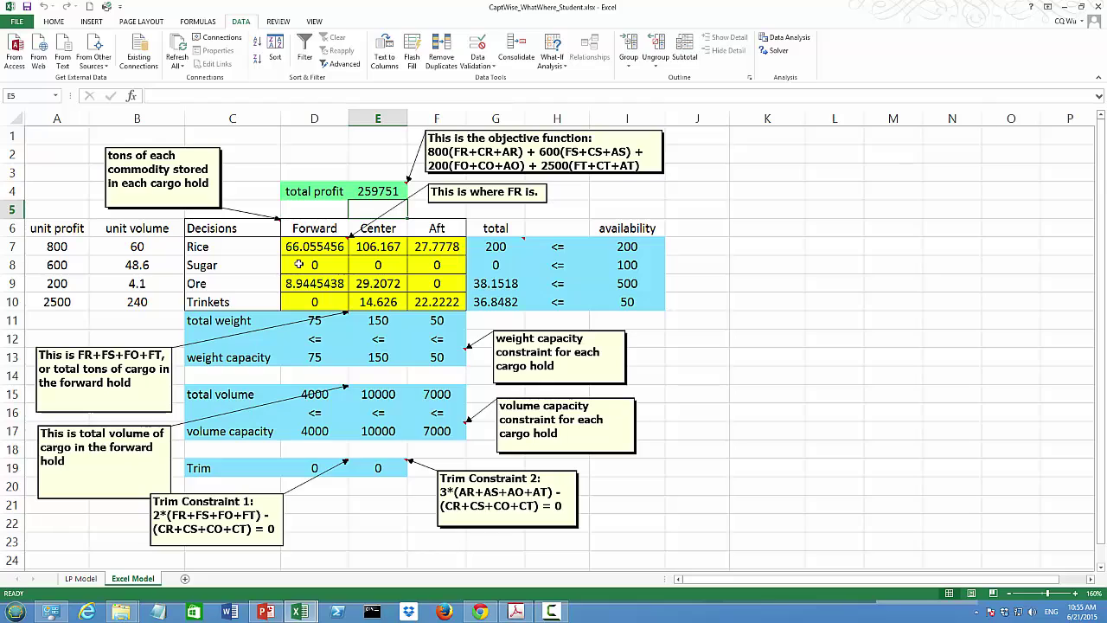
pyautogui.click(299, 265)
pyautogui.click(368, 265)
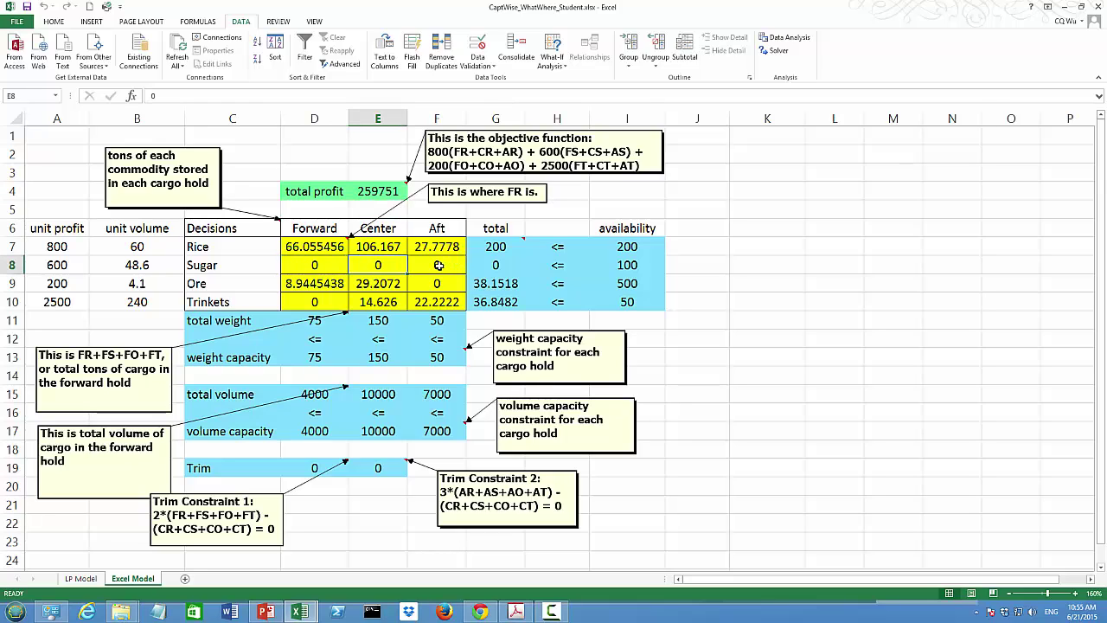
pyautogui.click(438, 266)
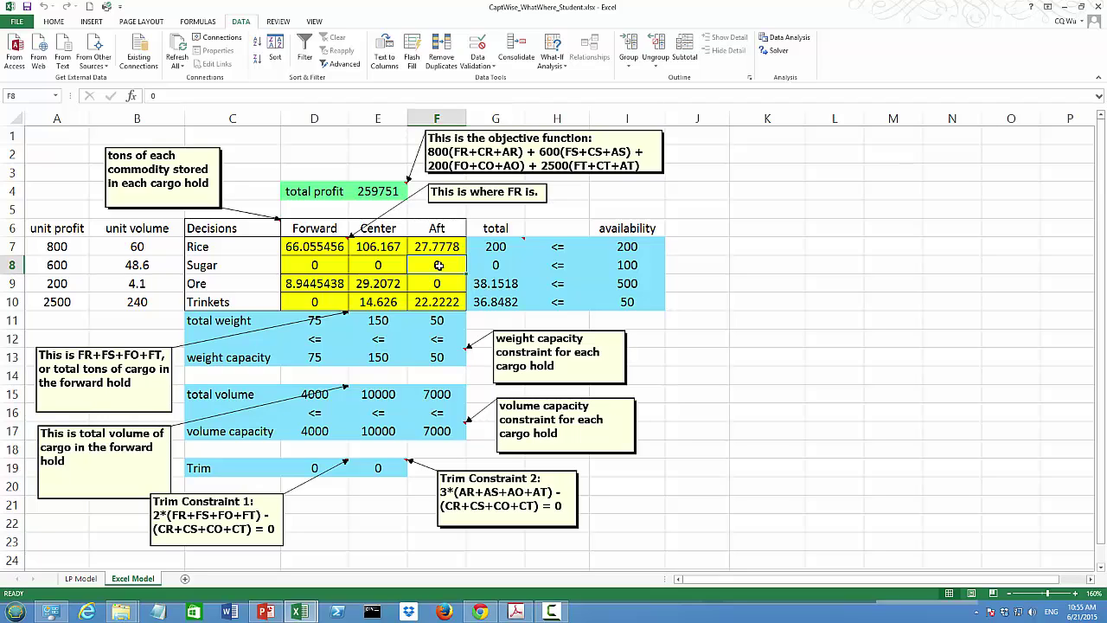
pyautogui.moveTo(510, 246)
pyautogui.click(314, 321)
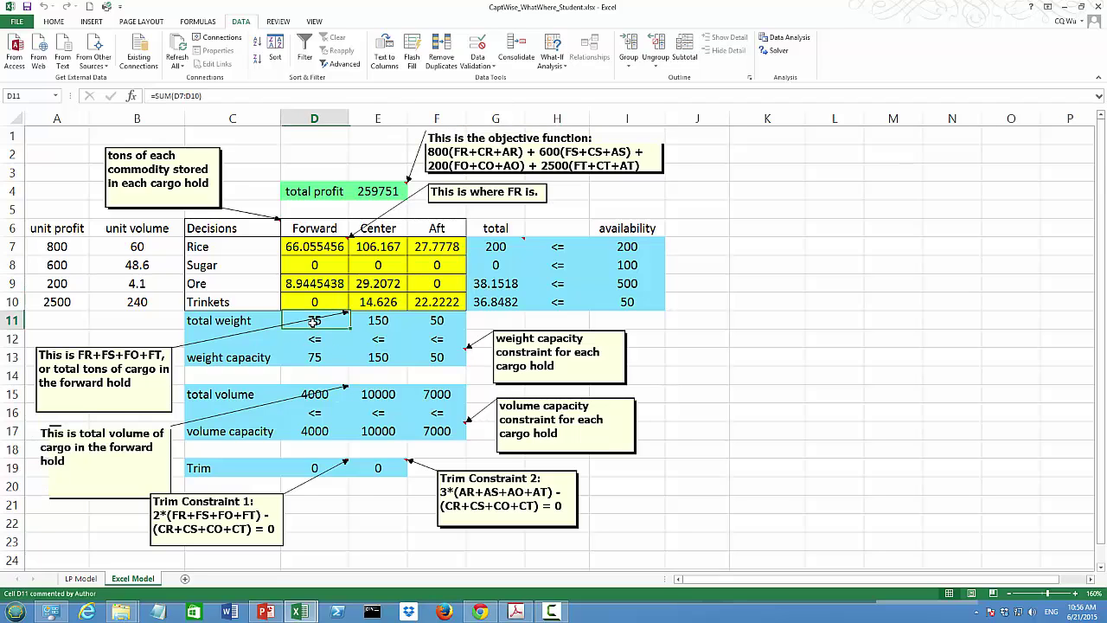
pyautogui.click(380, 321)
pyautogui.click(440, 321)
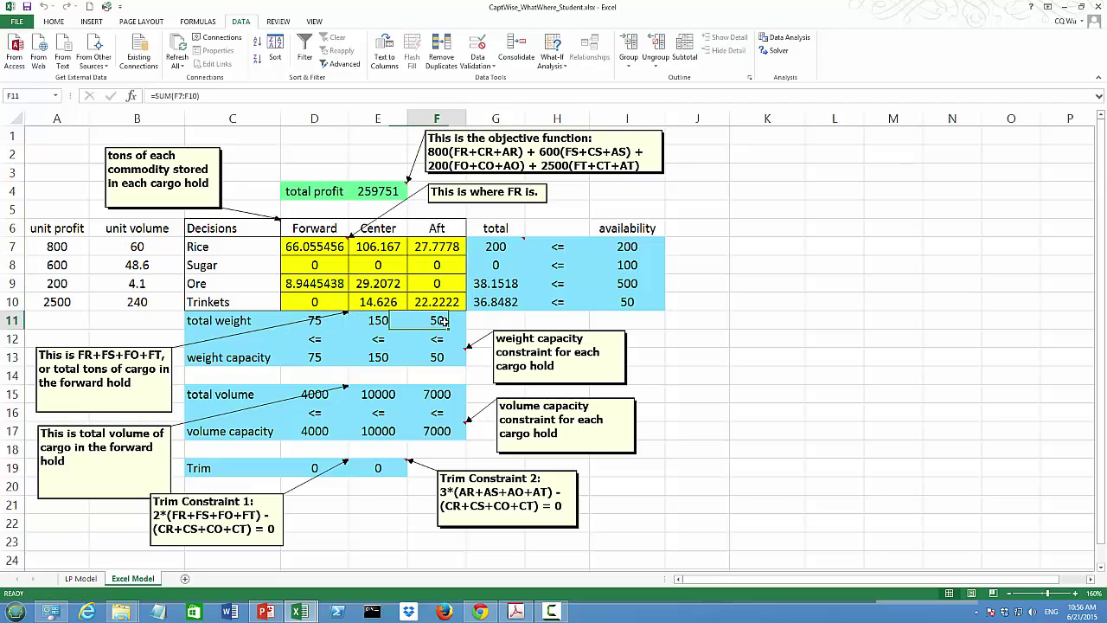
pyautogui.click(315, 357)
pyautogui.click(378, 358)
pyautogui.click(428, 359)
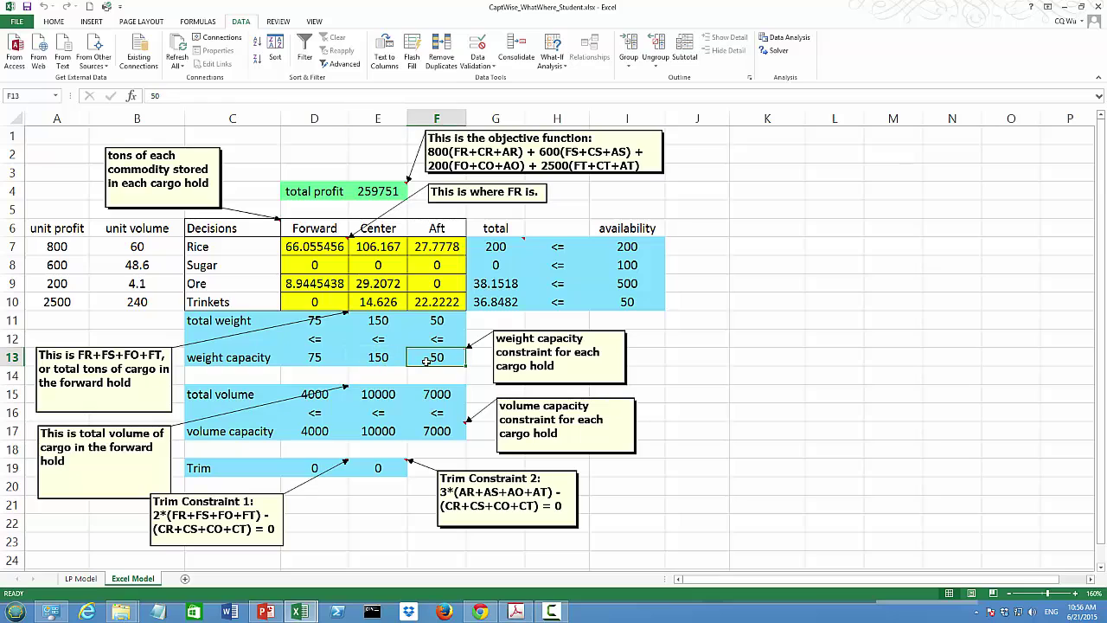
pyautogui.click(320, 396)
pyautogui.click(377, 395)
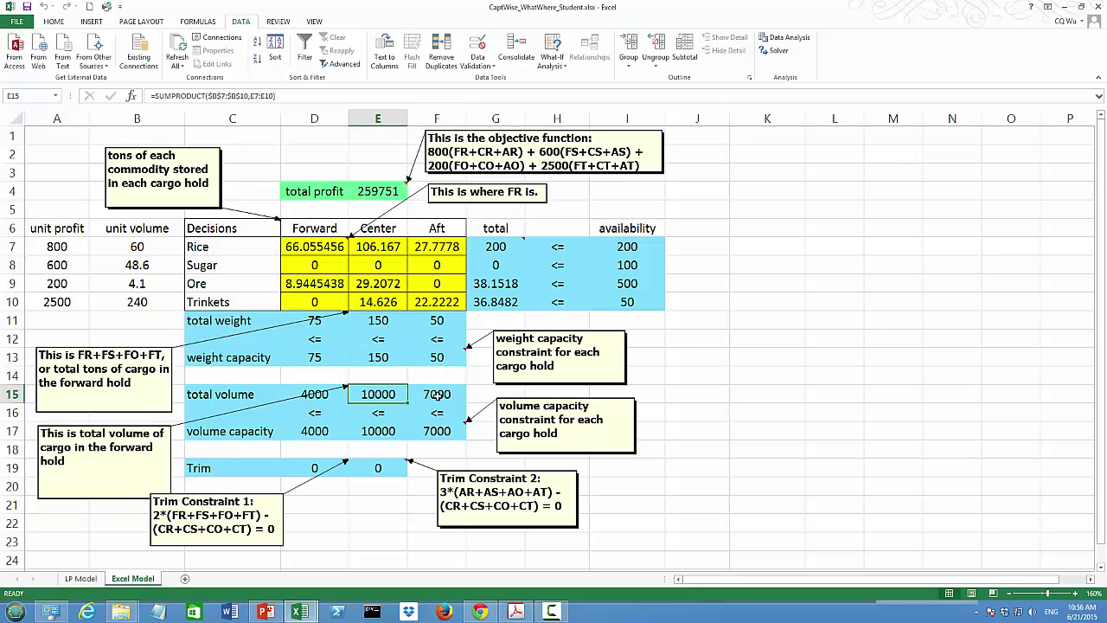
pyautogui.click(439, 395)
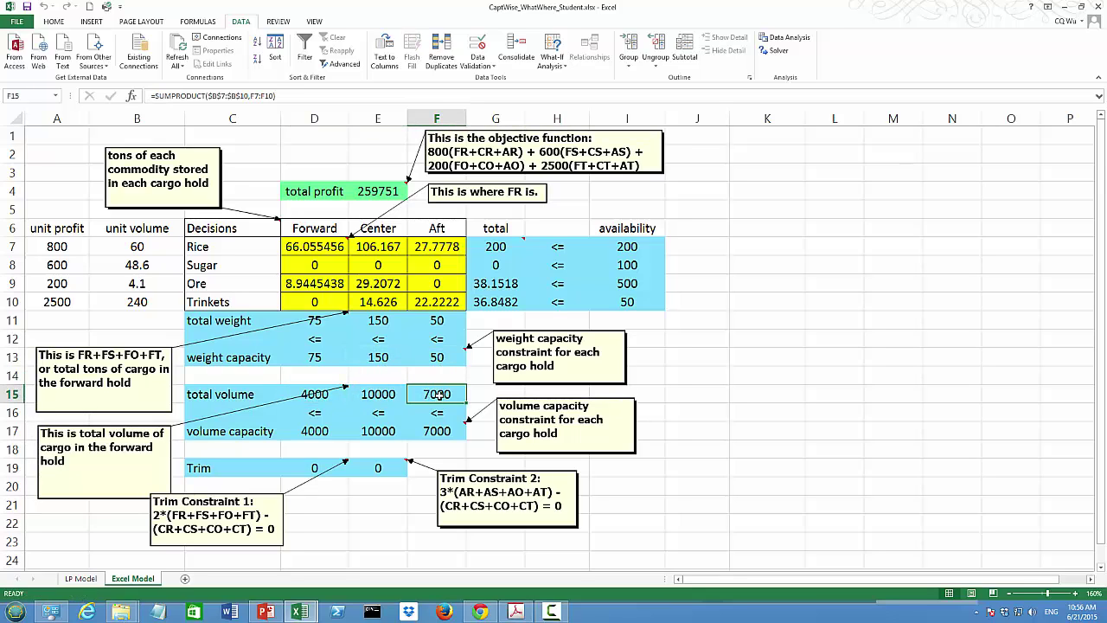